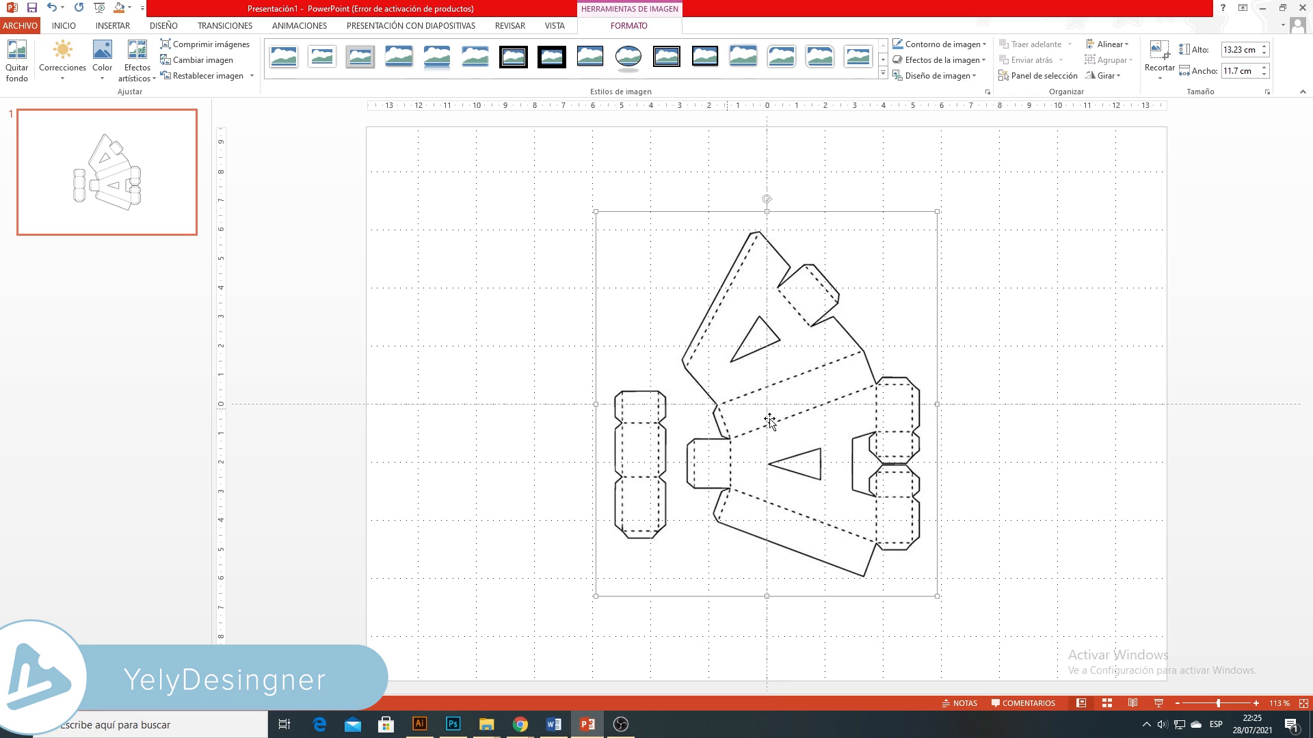
Rotate the letter A template picture 90° clockwise so that the letter stands upright
left_click(1204, 702)
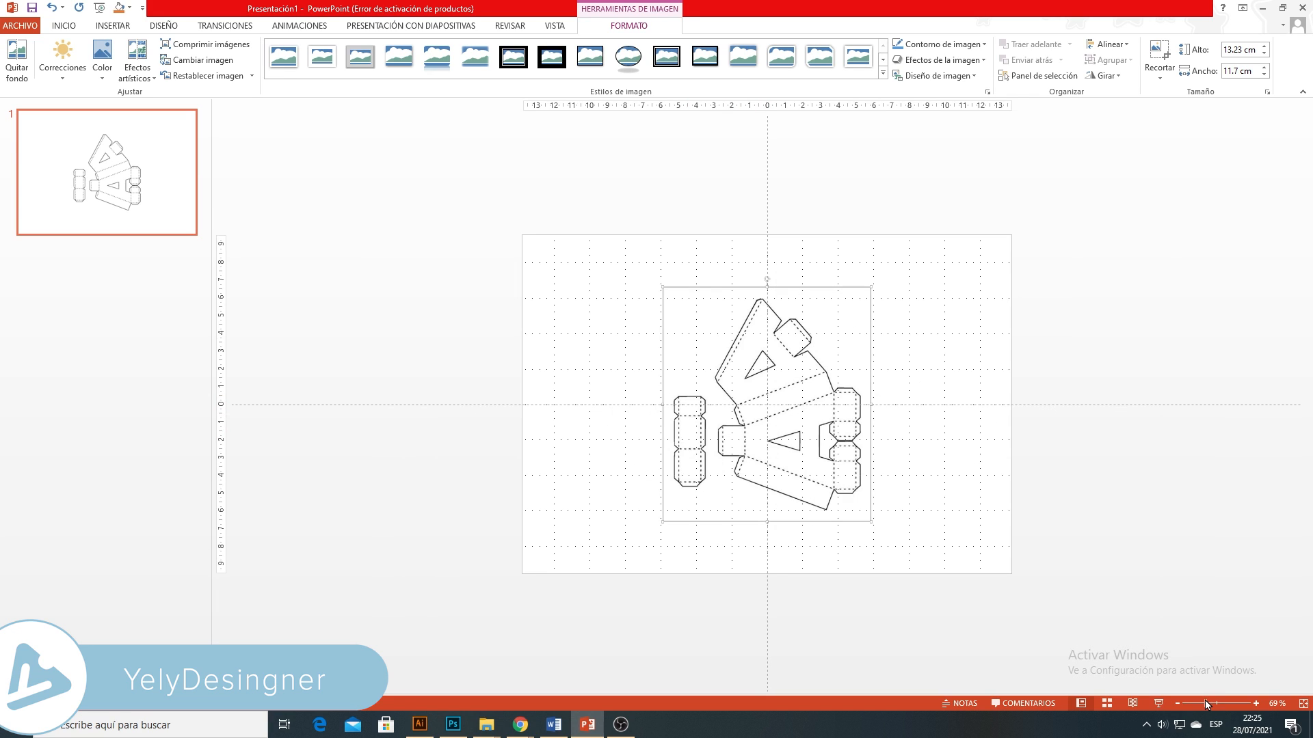
left_click(1200, 702)
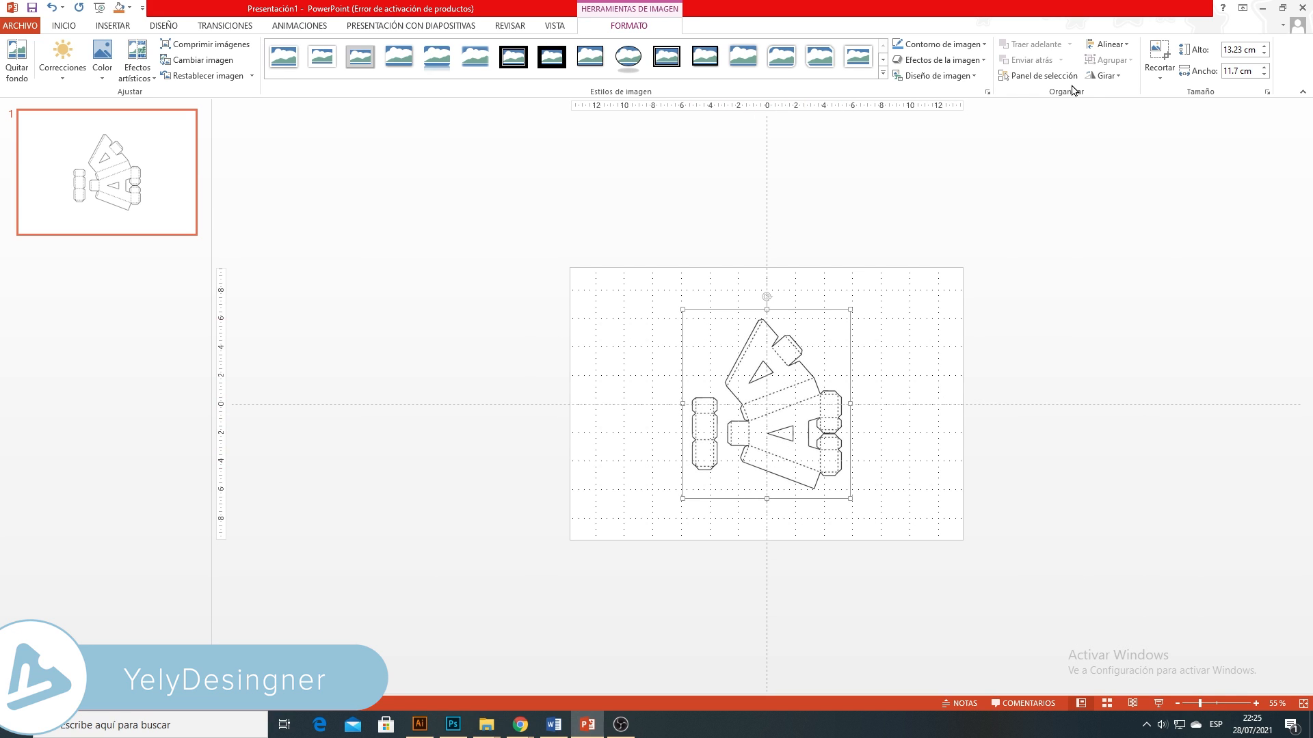
left_click(1103, 75)
left_click(1124, 94)
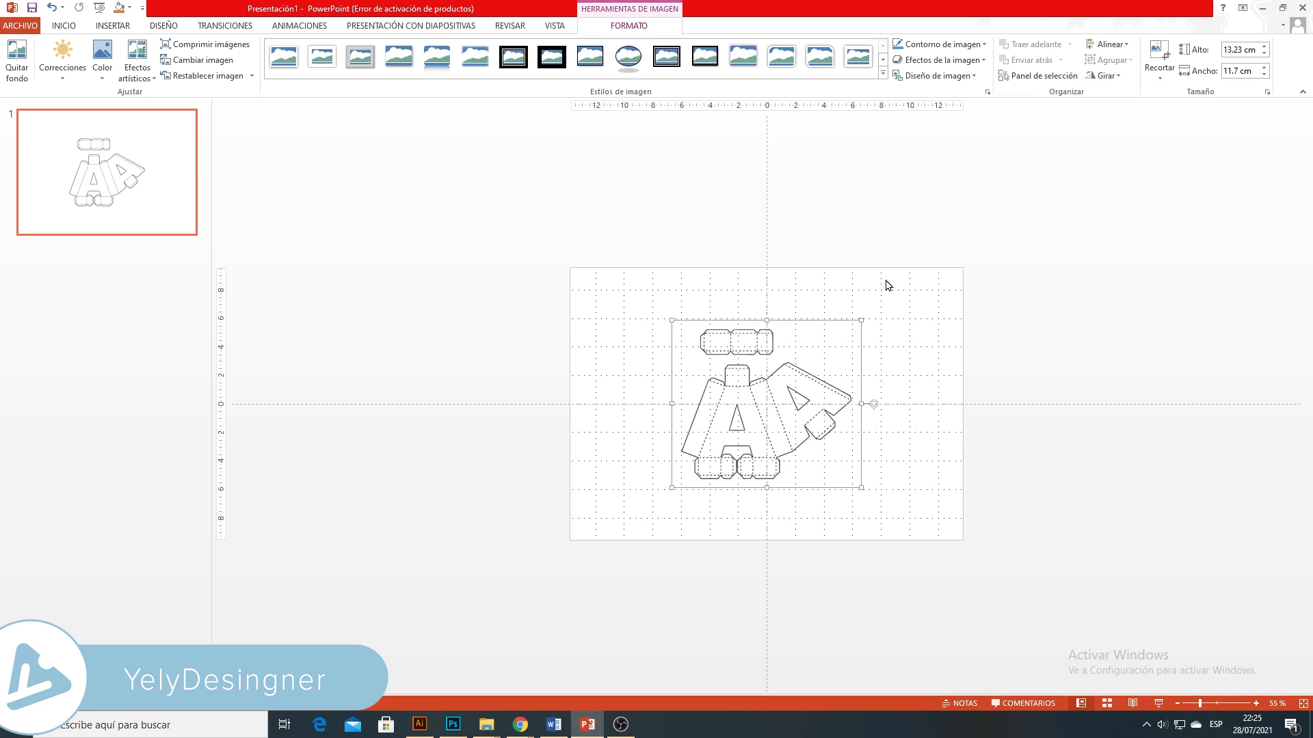
Enlarge the template picture to about 22.43 cm by 19.82 cm and position it over the slide
left_click_drag(861, 487, 992, 604)
left_click_drag(814, 507, 773, 430)
left_click_drag(804, 387, 806, 393)
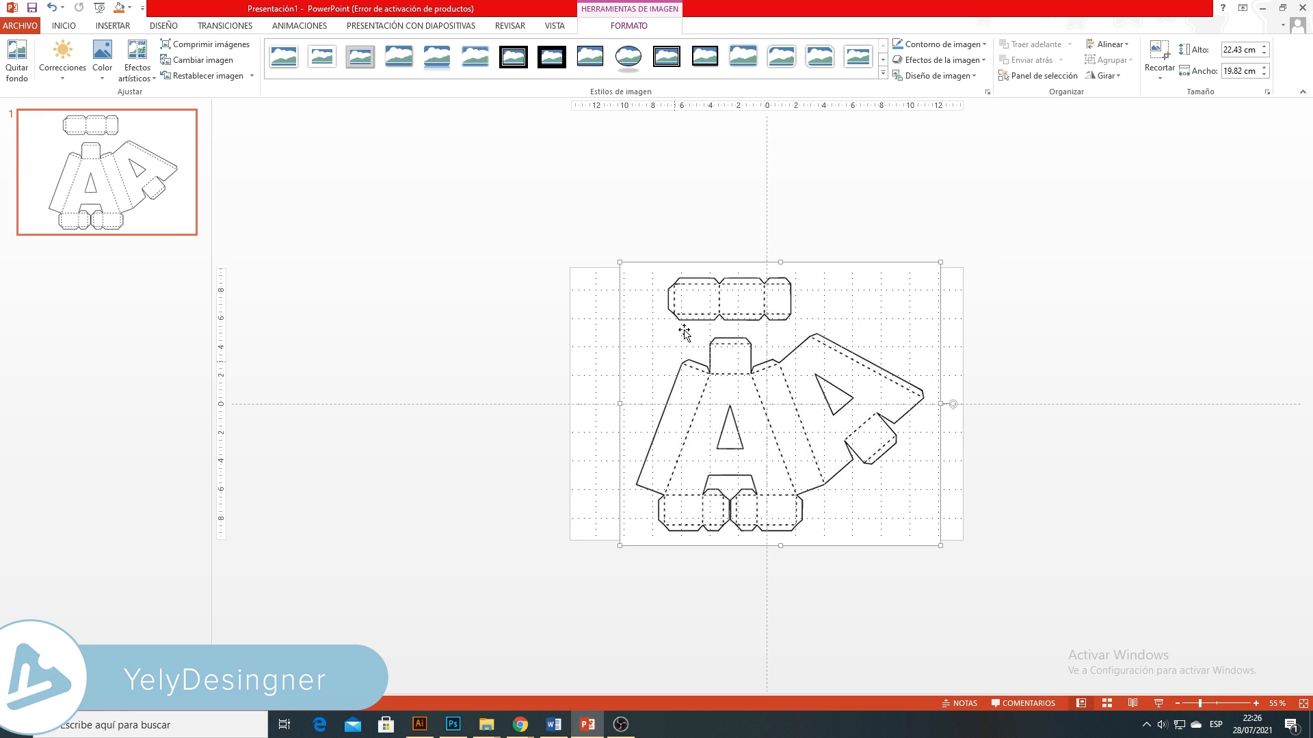
left_click(967, 459)
Trace the outer contour of the main A piece as a closed freeform shape, about 13.86 cm high and 20.18 cm wide
left_click(1216, 704)
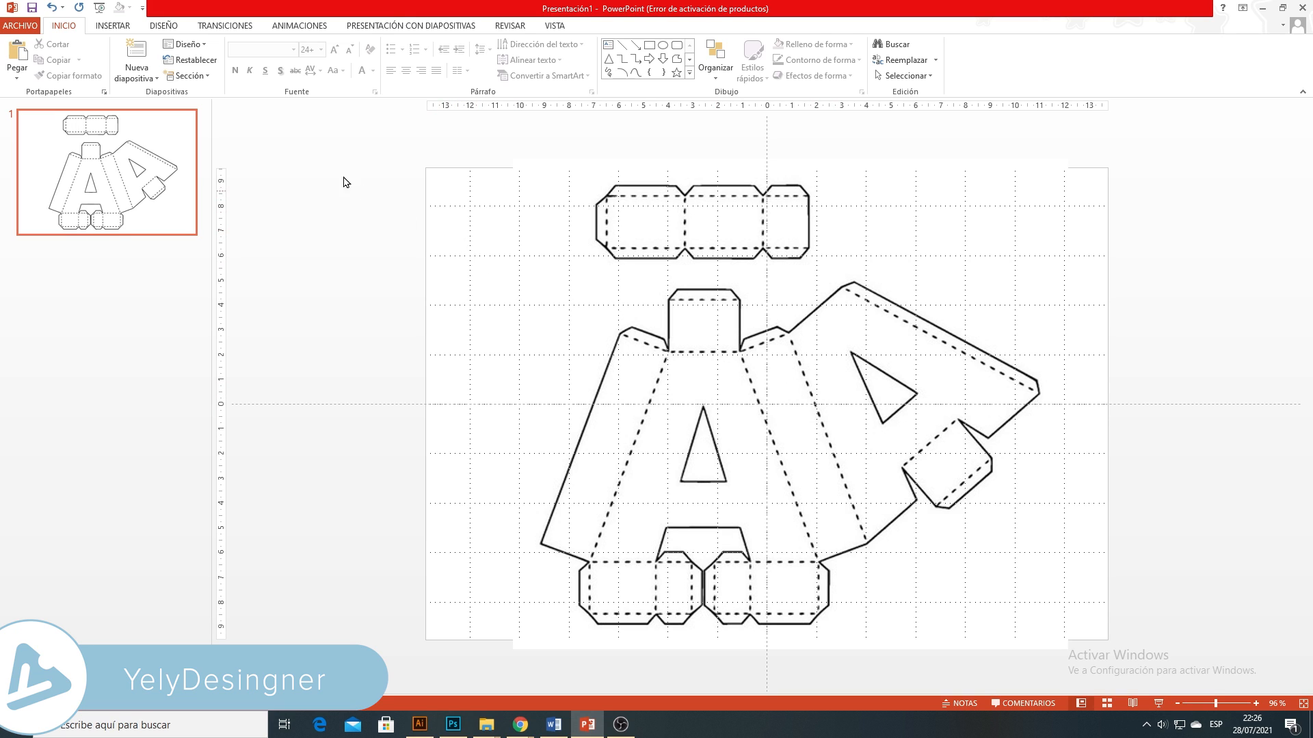
left_click(121, 30)
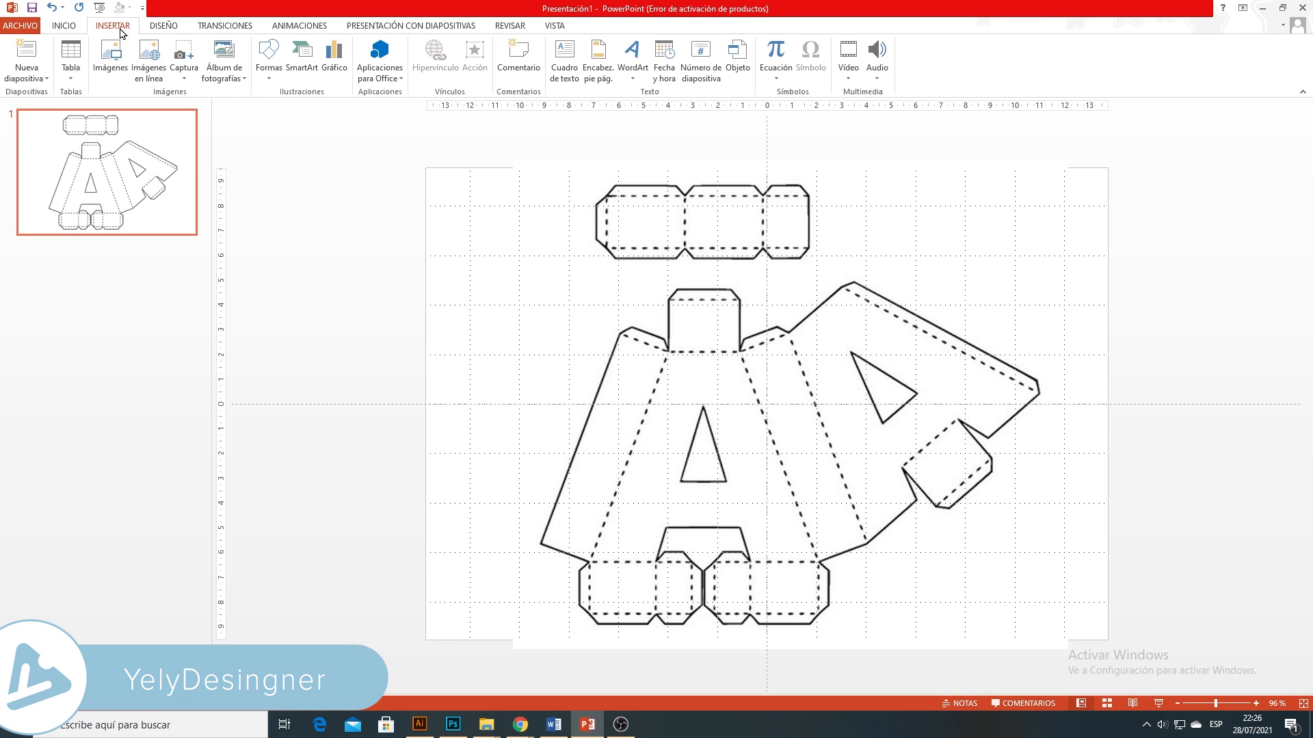
left_click(273, 81)
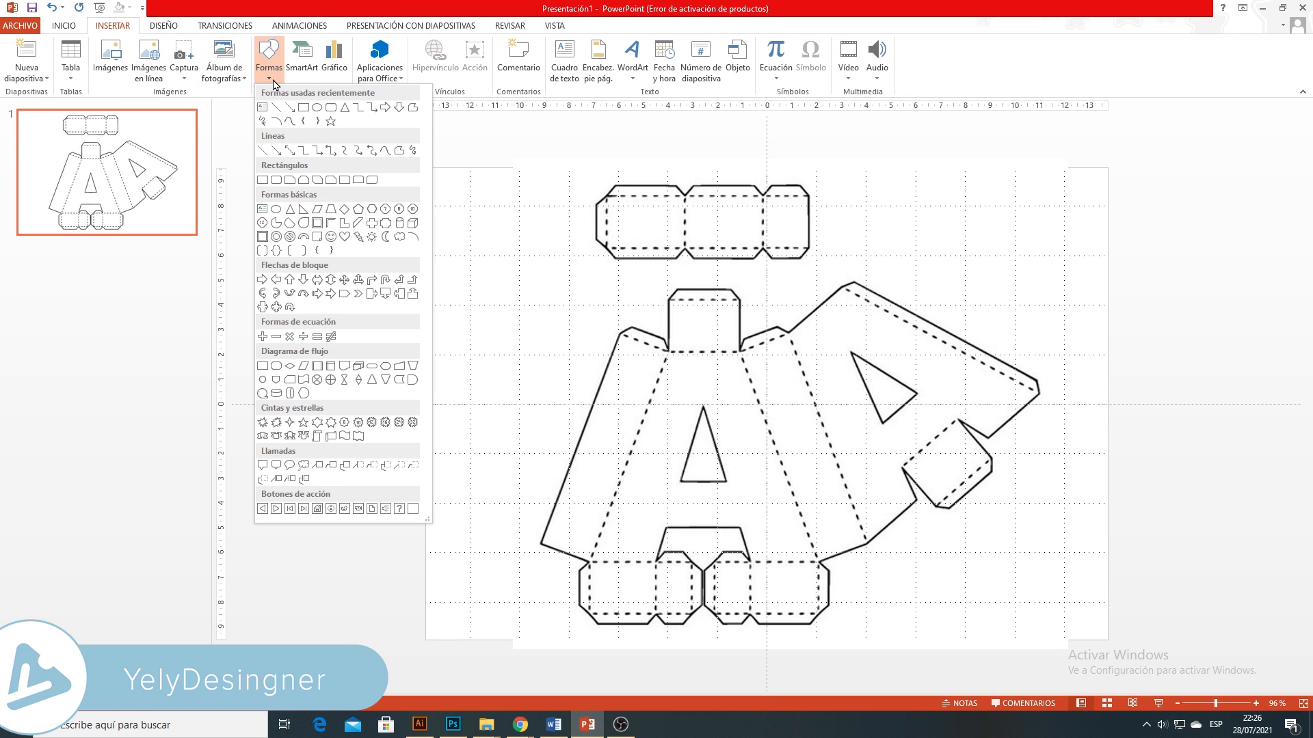
left_click(400, 151)
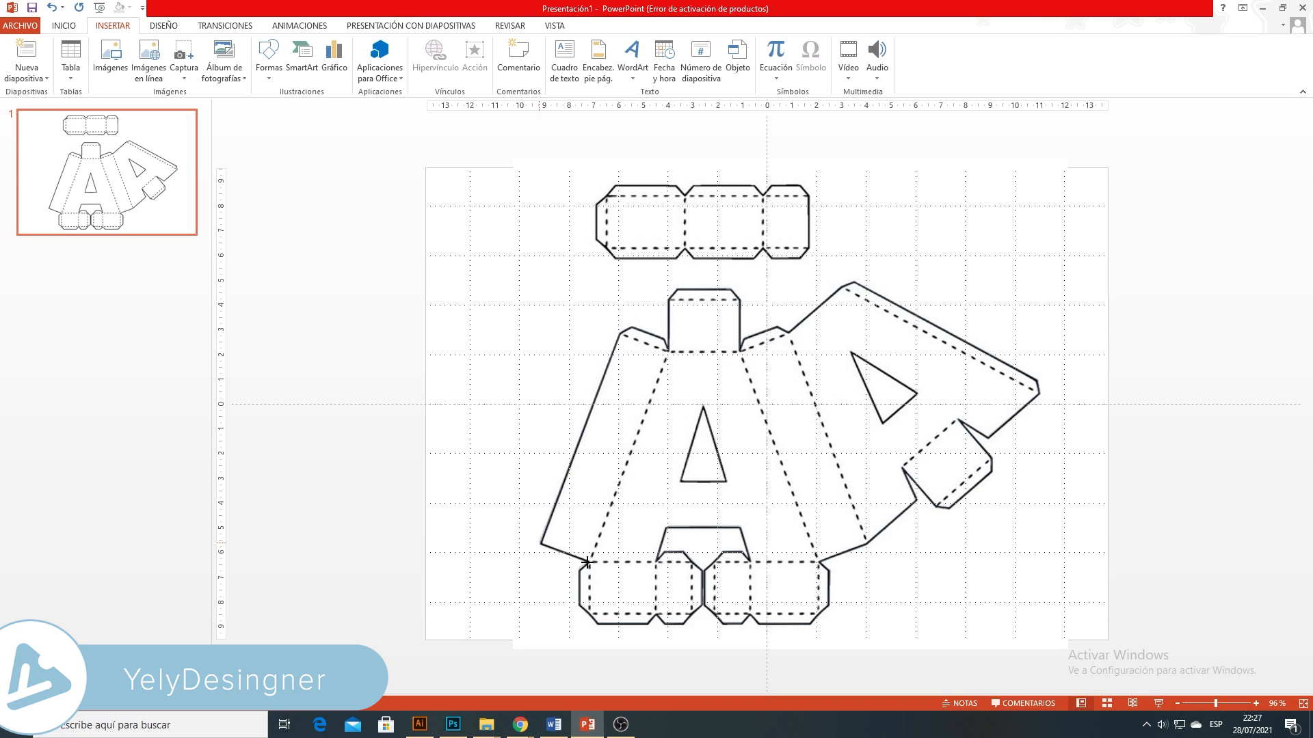
left_click(540, 543)
left_click(539, 542)
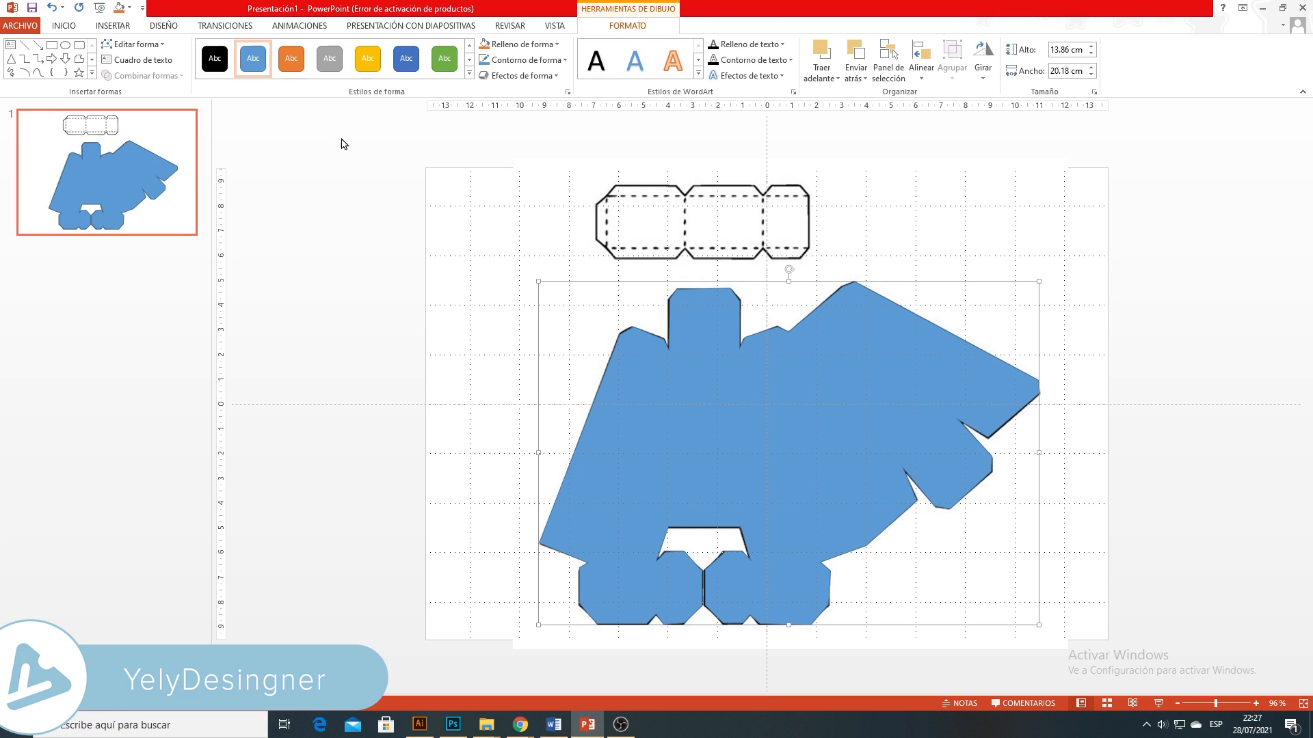
Trace the contour of the separate strip above the A as a closed freeform, about 3.04 cm high and 8.64 cm wide
left_click(113, 25)
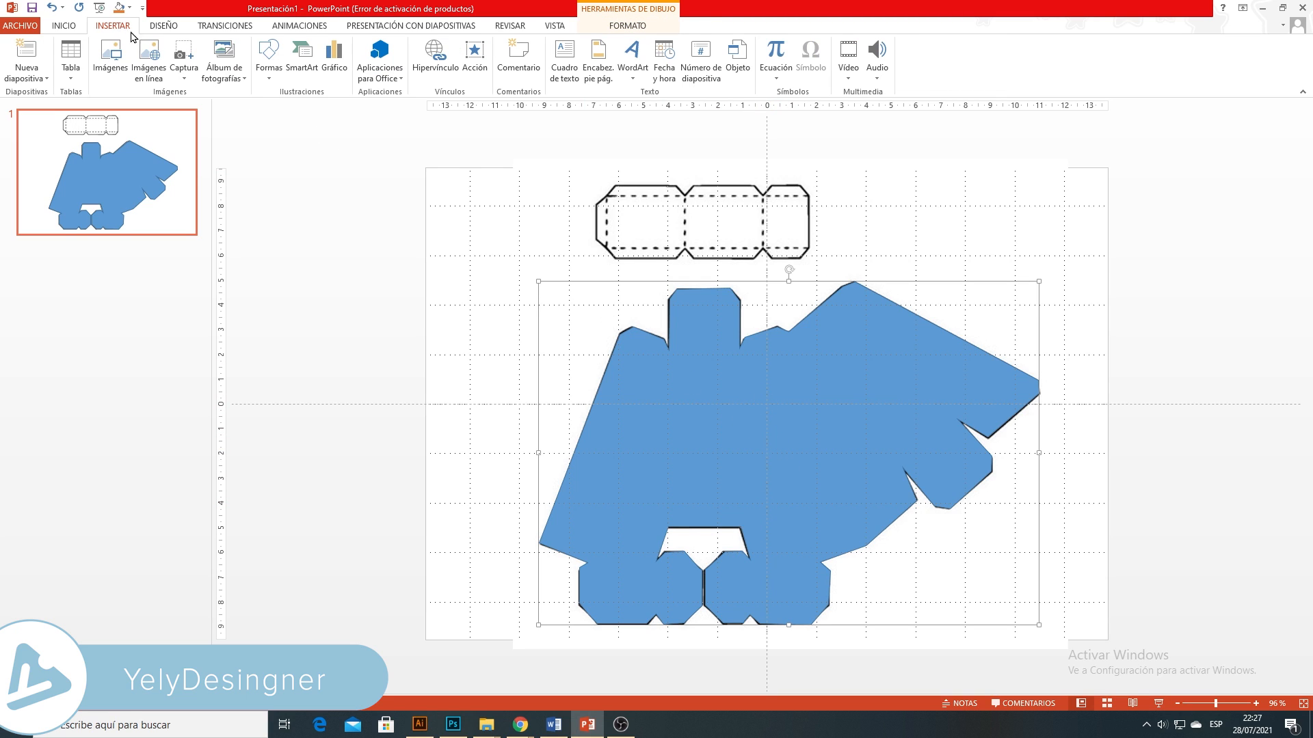
left_click(266, 77)
left_click(398, 150)
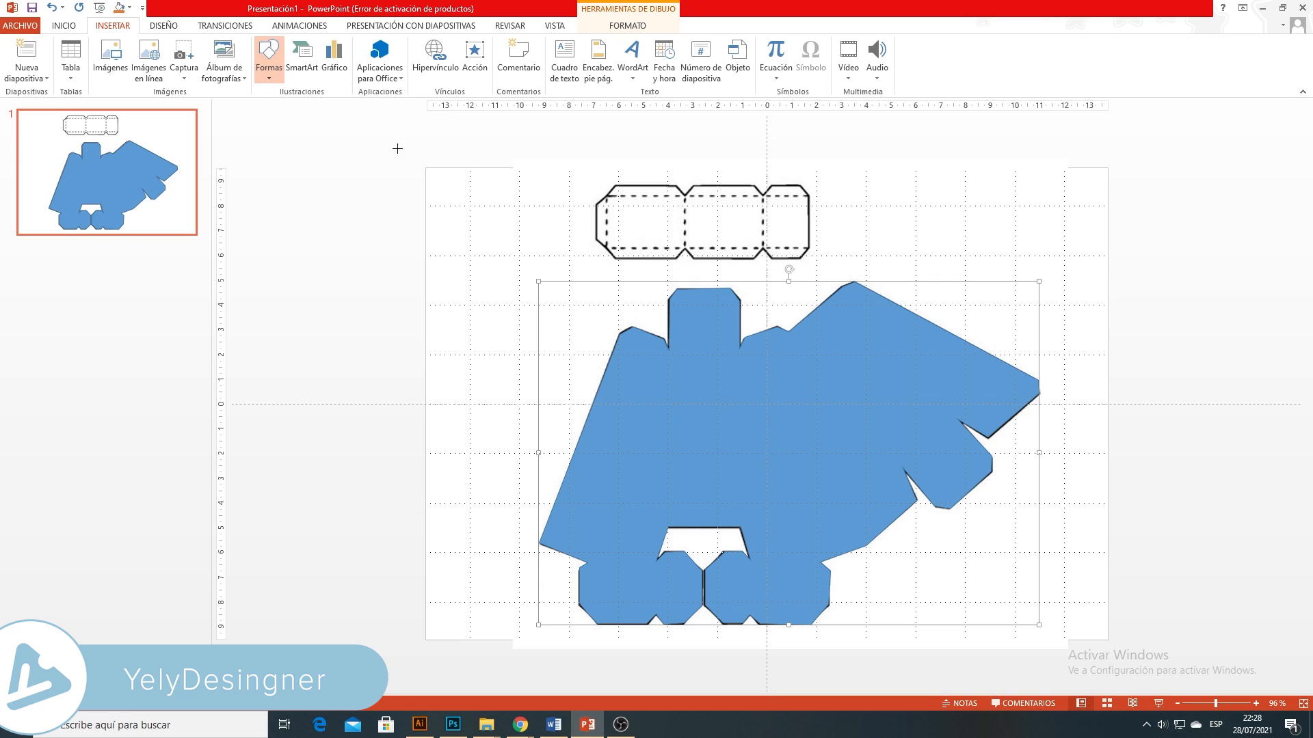
left_click(595, 238)
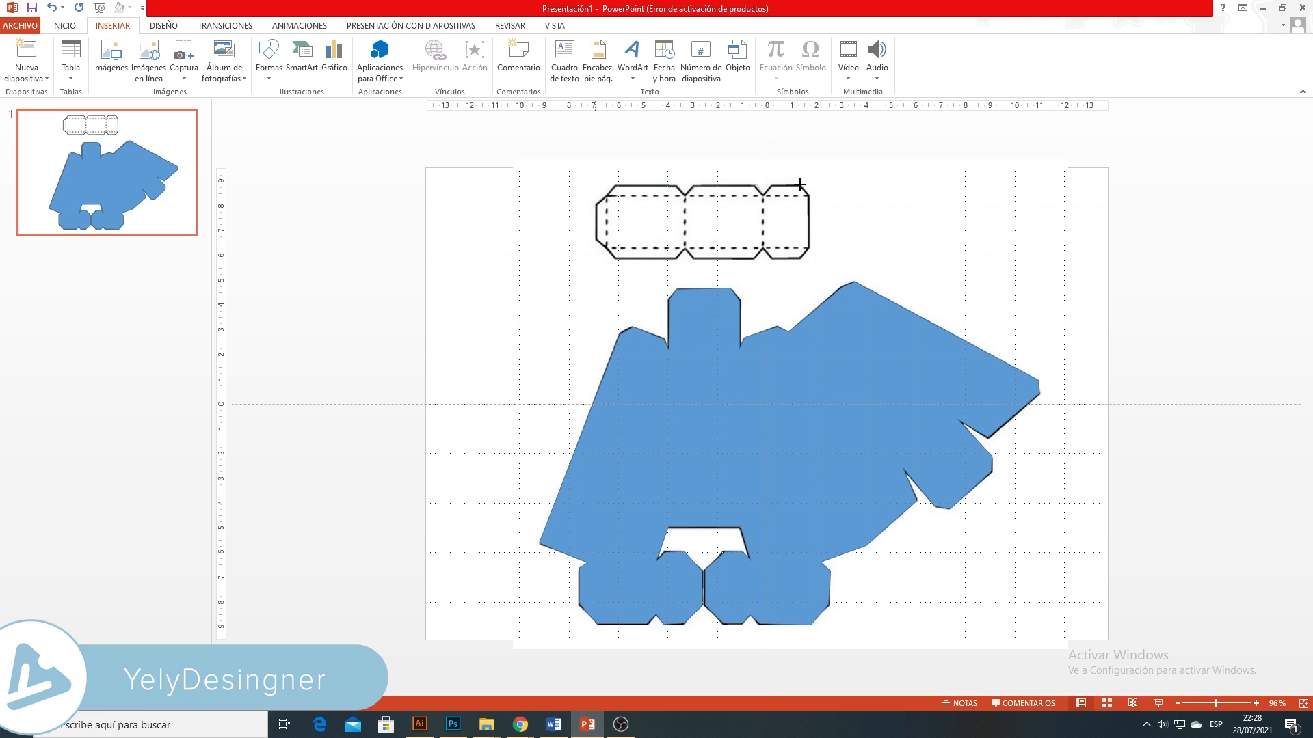
left_click(801, 258)
left_click(771, 258)
left_click(763, 249)
left_click(754, 258)
left_click(694, 258)
left_click(685, 249)
left_click(676, 258)
left_click(615, 257)
left_click(595, 239)
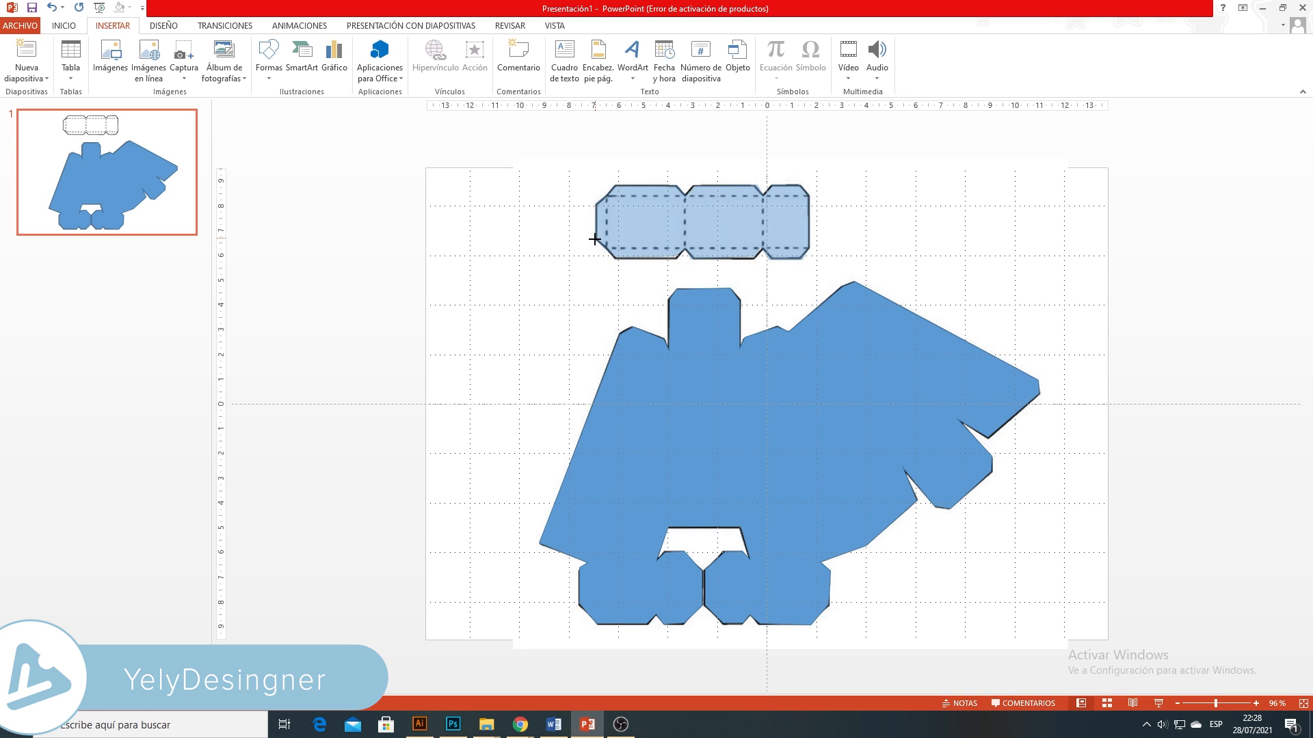
left_click(877, 231)
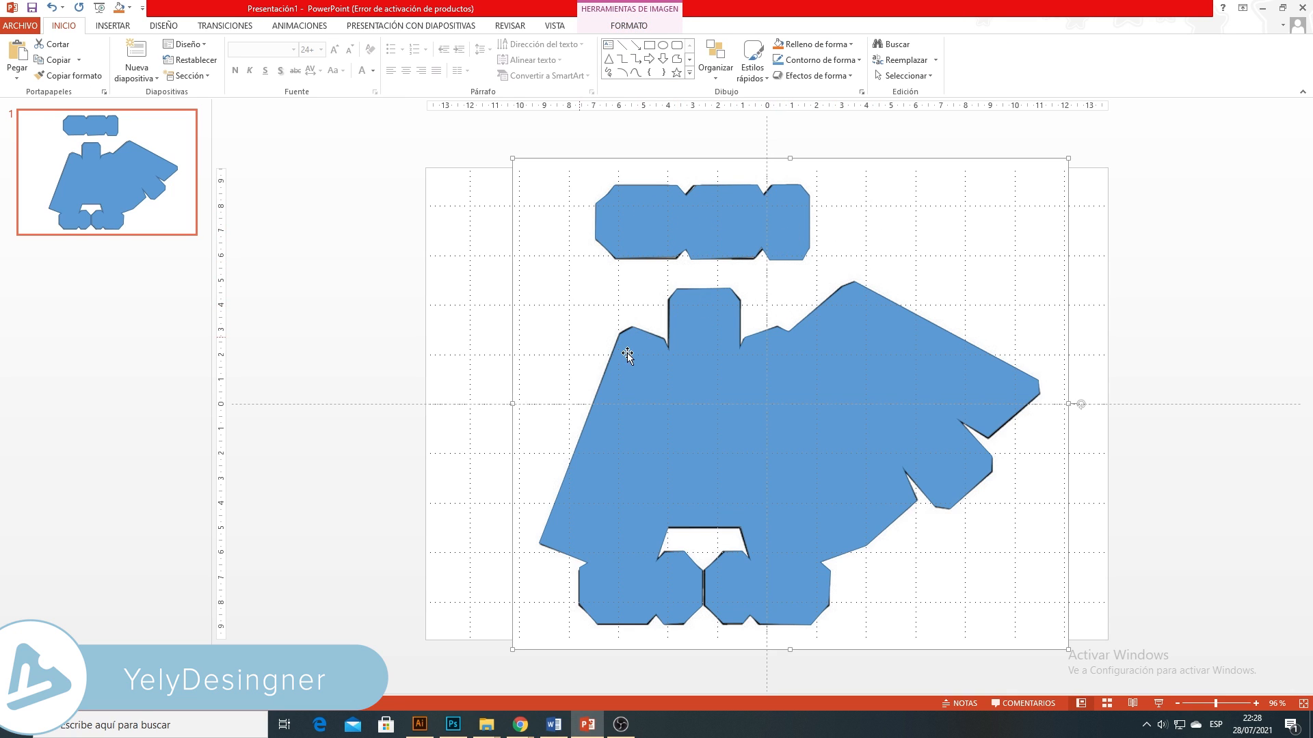
Remove the fill from the traced main A shape and from the traced strip shape
left_click(667, 376)
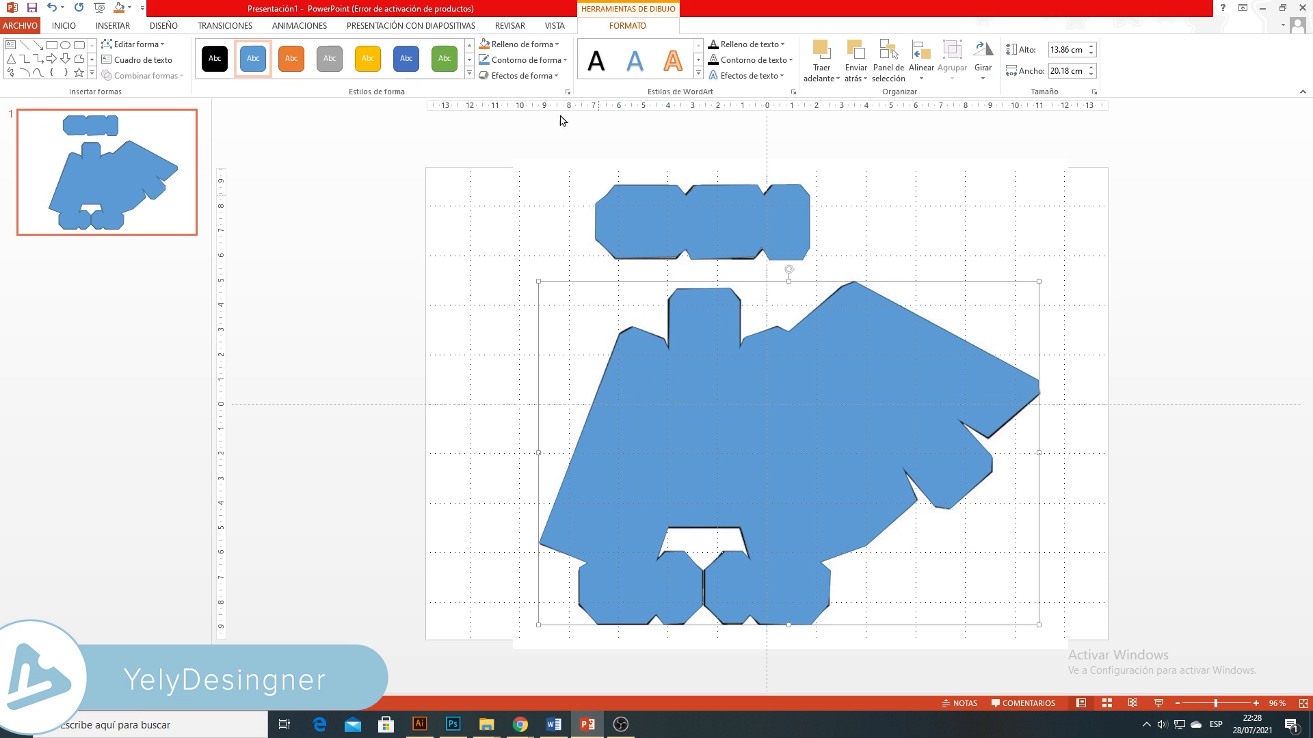
left_click(521, 44)
left_click(516, 164)
left_click(646, 225)
left_click(511, 44)
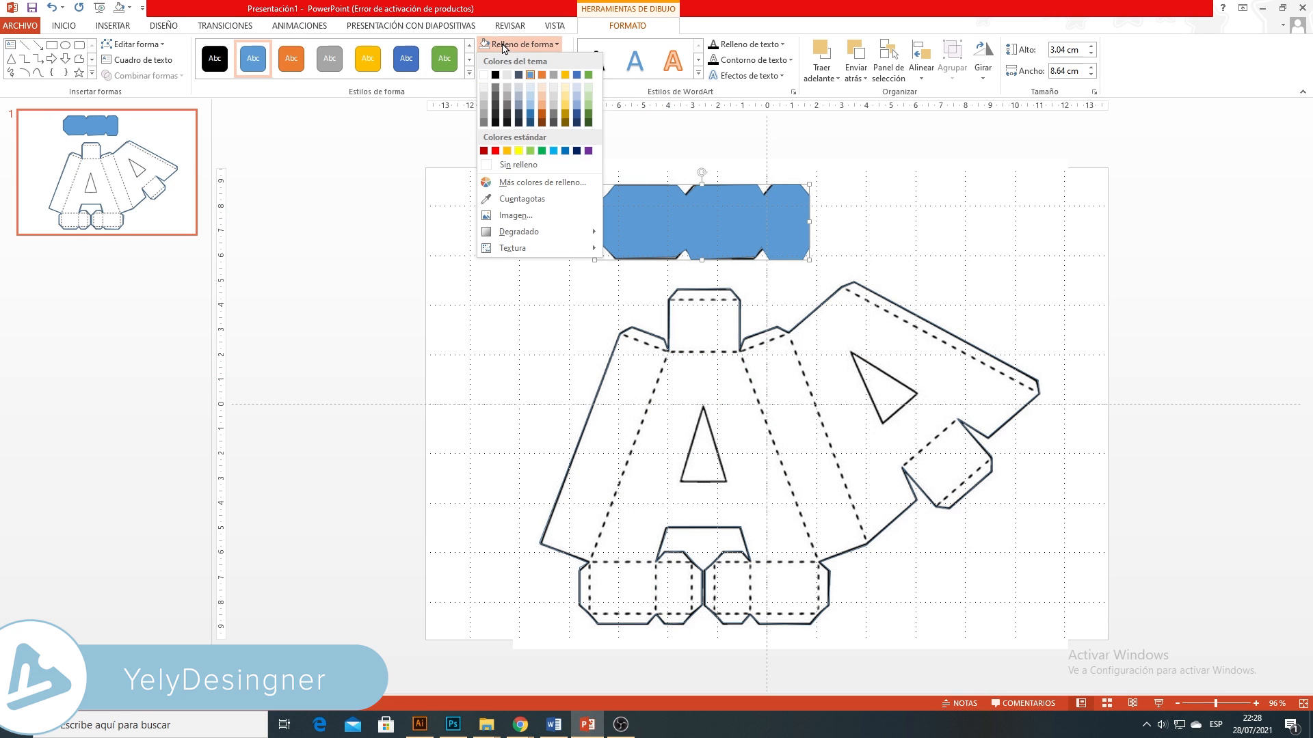
left_click(513, 166)
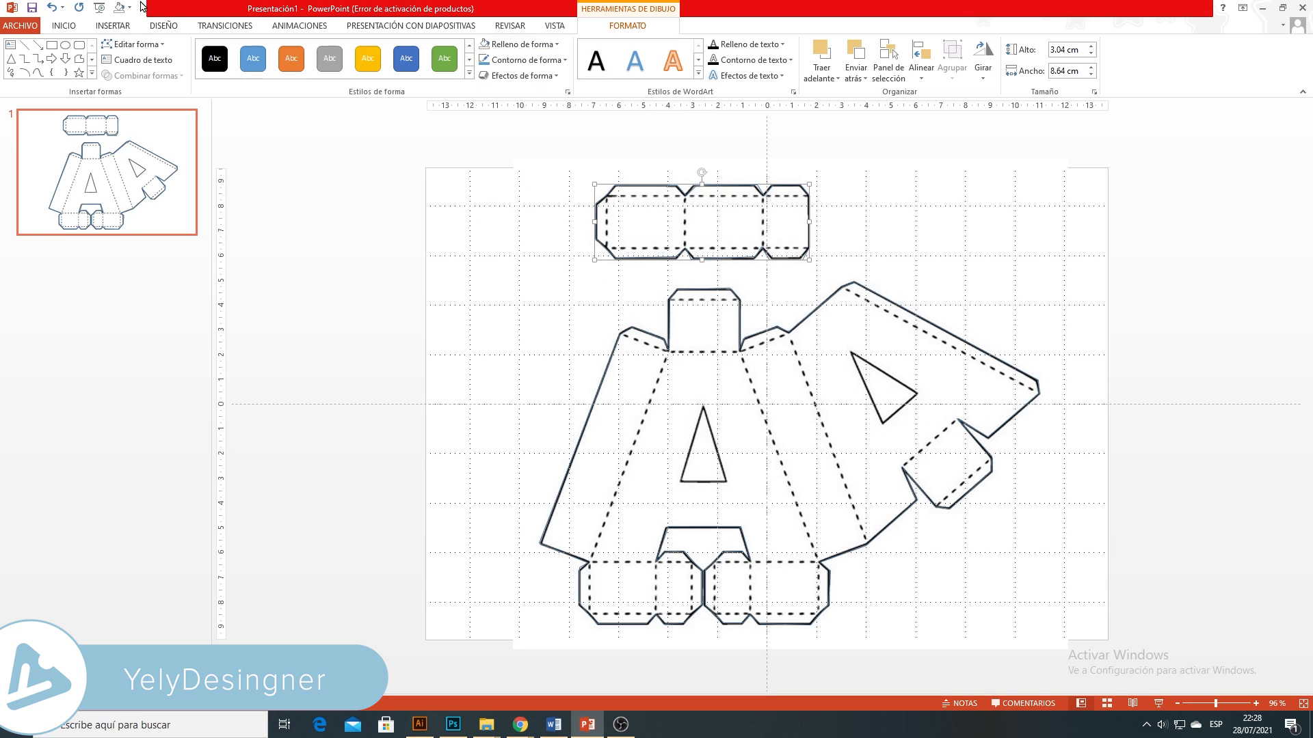
Trace the triangular hole of the upright A as a closed freeform, about 3.01 cm high and 1.85 cm wide
left_click(112, 25)
left_click(272, 83)
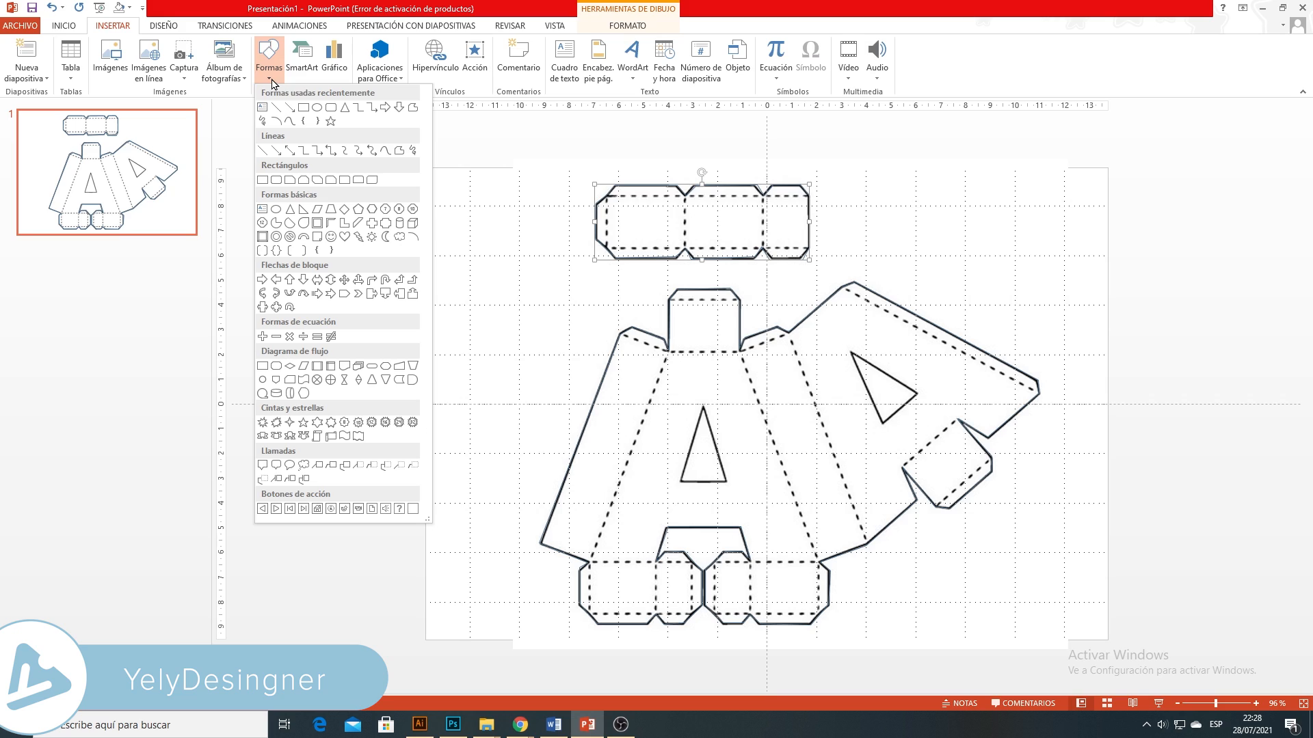
left_click(400, 164)
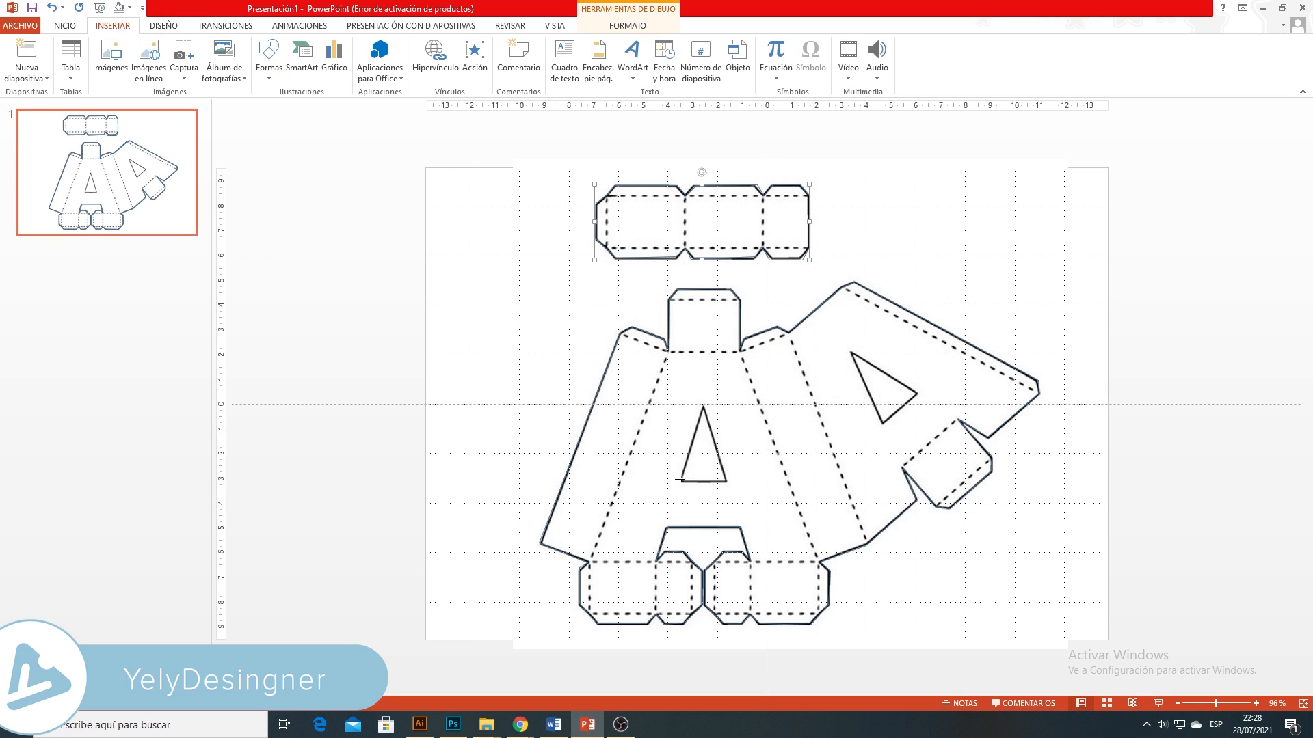
mouse_move(679, 481)
left_mouse_down()
mouse_move(702, 415)
mouse_move(726, 480)
left_mouse_up()
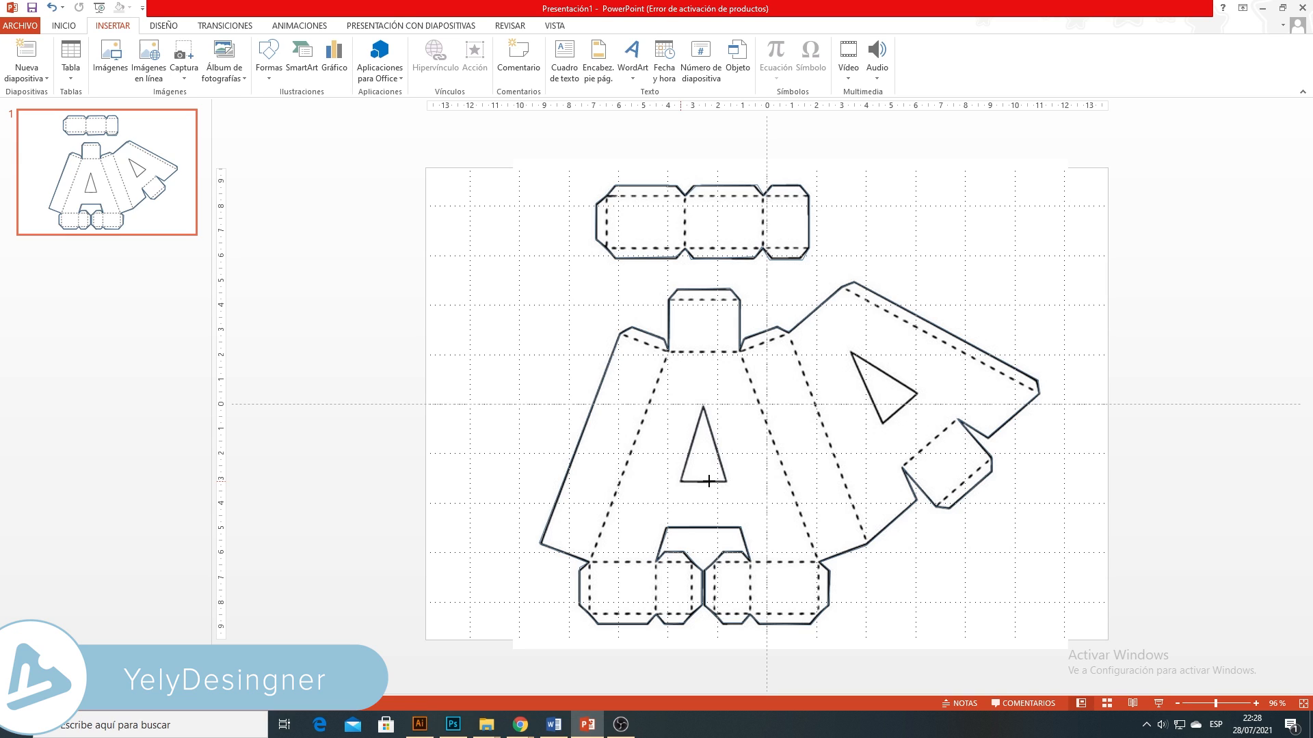
left_click(683, 482)
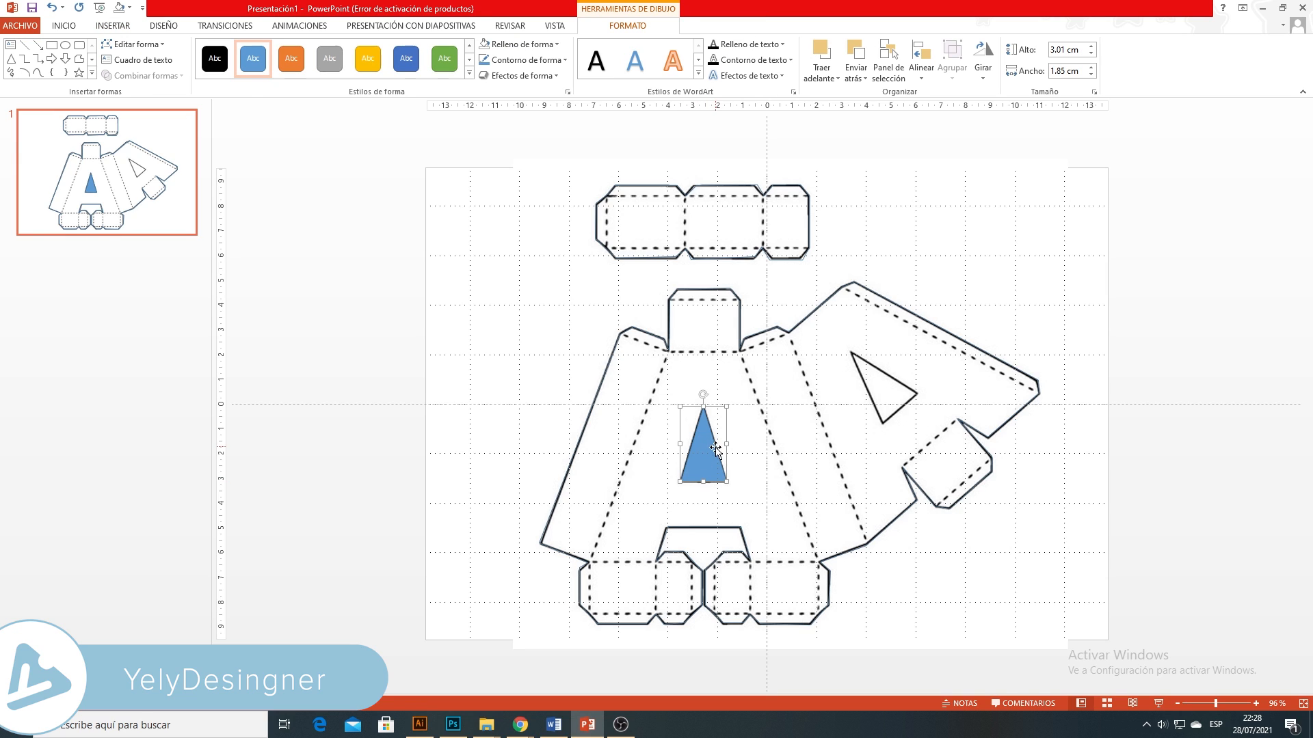
Trace the triangular hole of the tilted A as a closed freeform, about 2.87 cm high and 2.73 cm wide
left_click(114, 26)
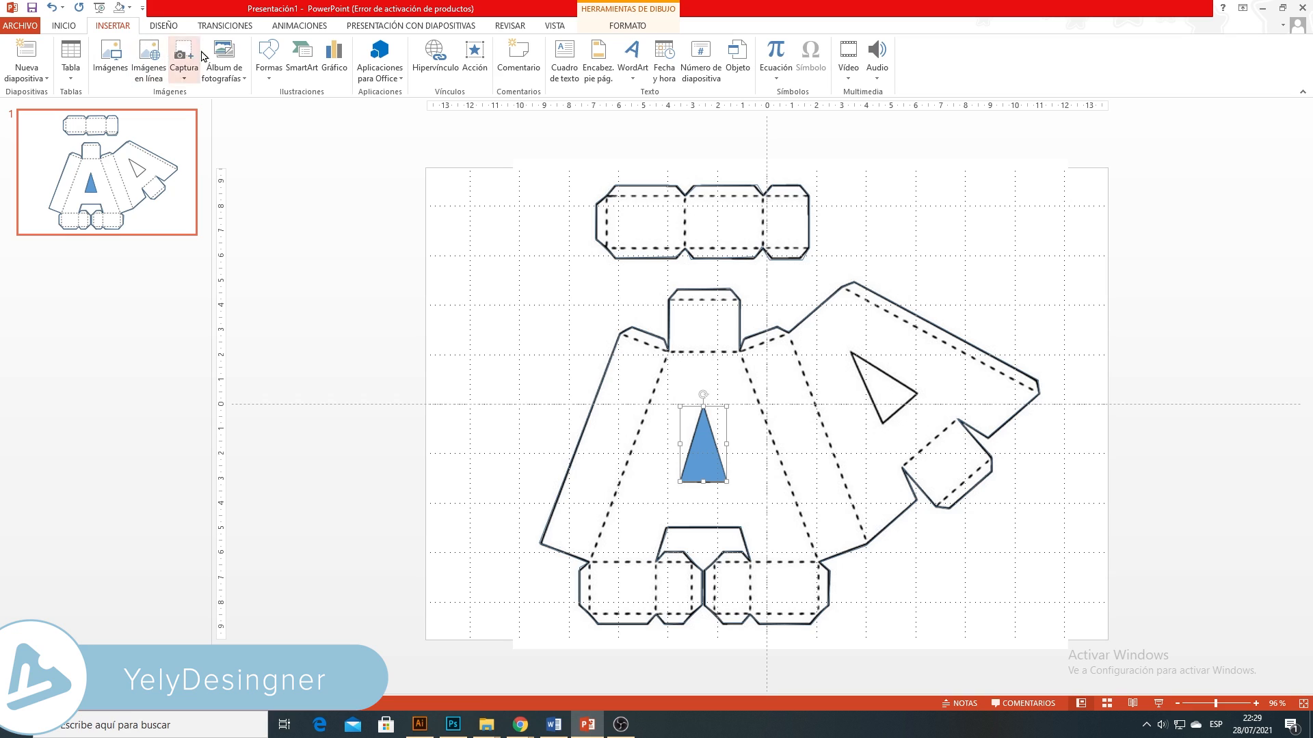
left_click(266, 79)
left_click(399, 150)
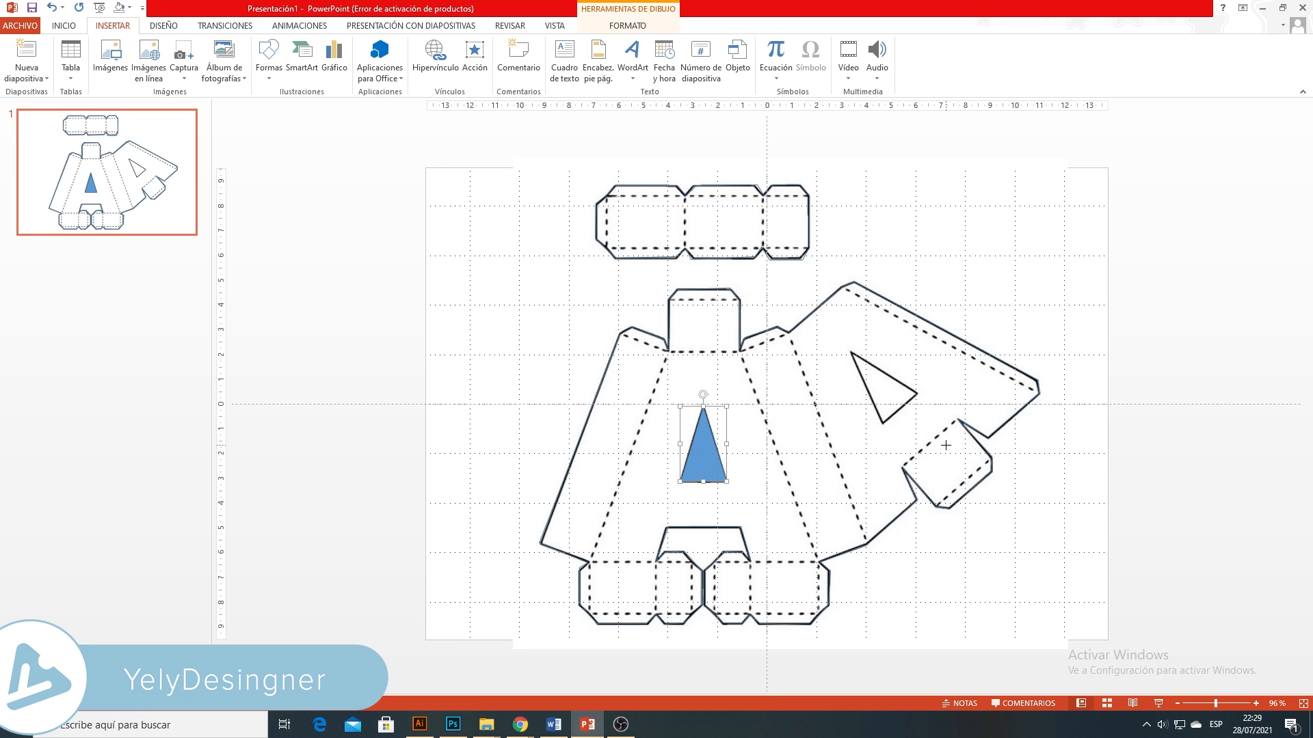
left_click(883, 423)
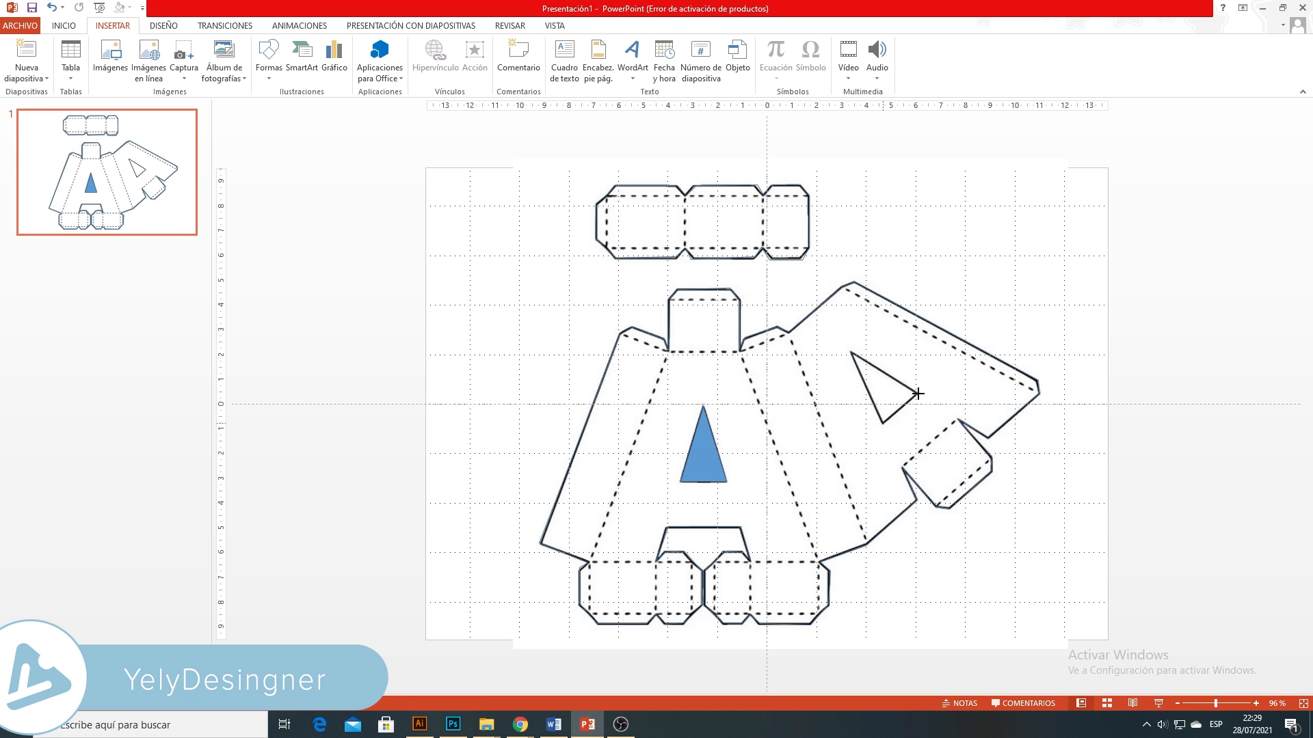
left_click(884, 422)
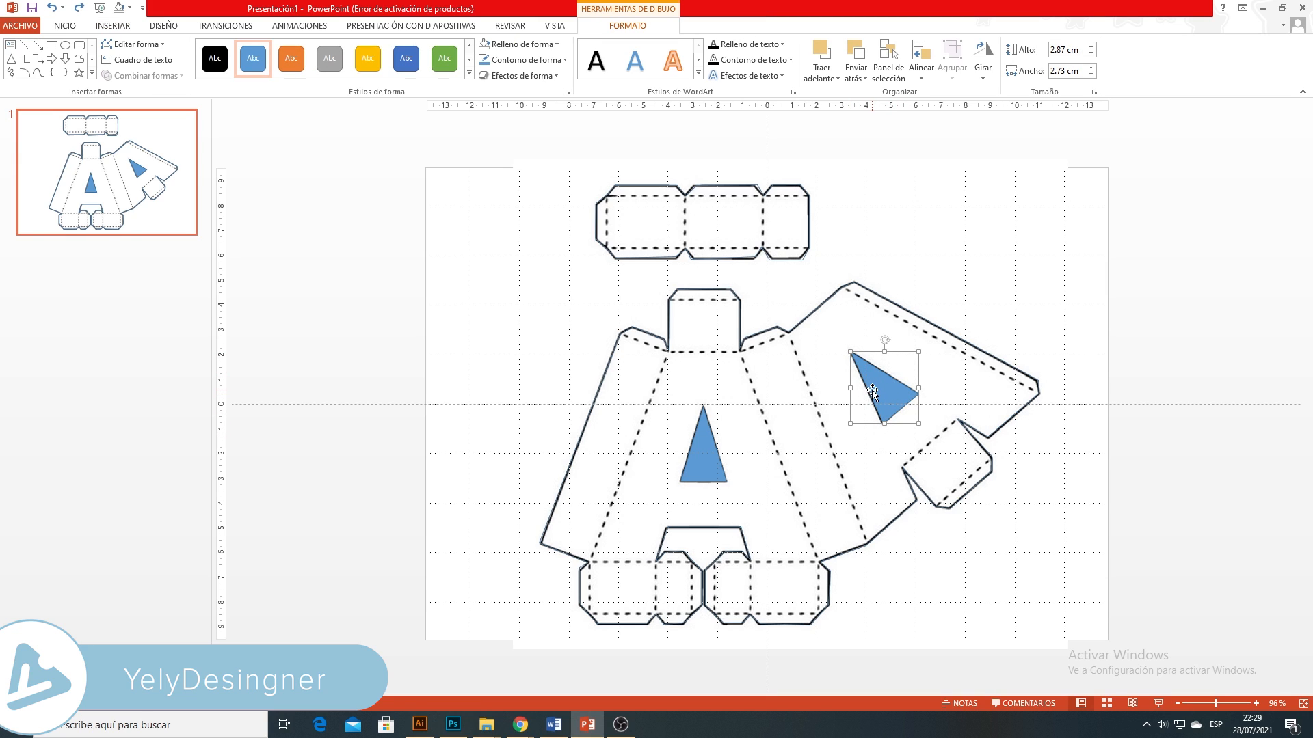
Fill the triangle traced on the tilted A with white and remove its outline
left_click(522, 43)
left_click(513, 167)
left_click(522, 60)
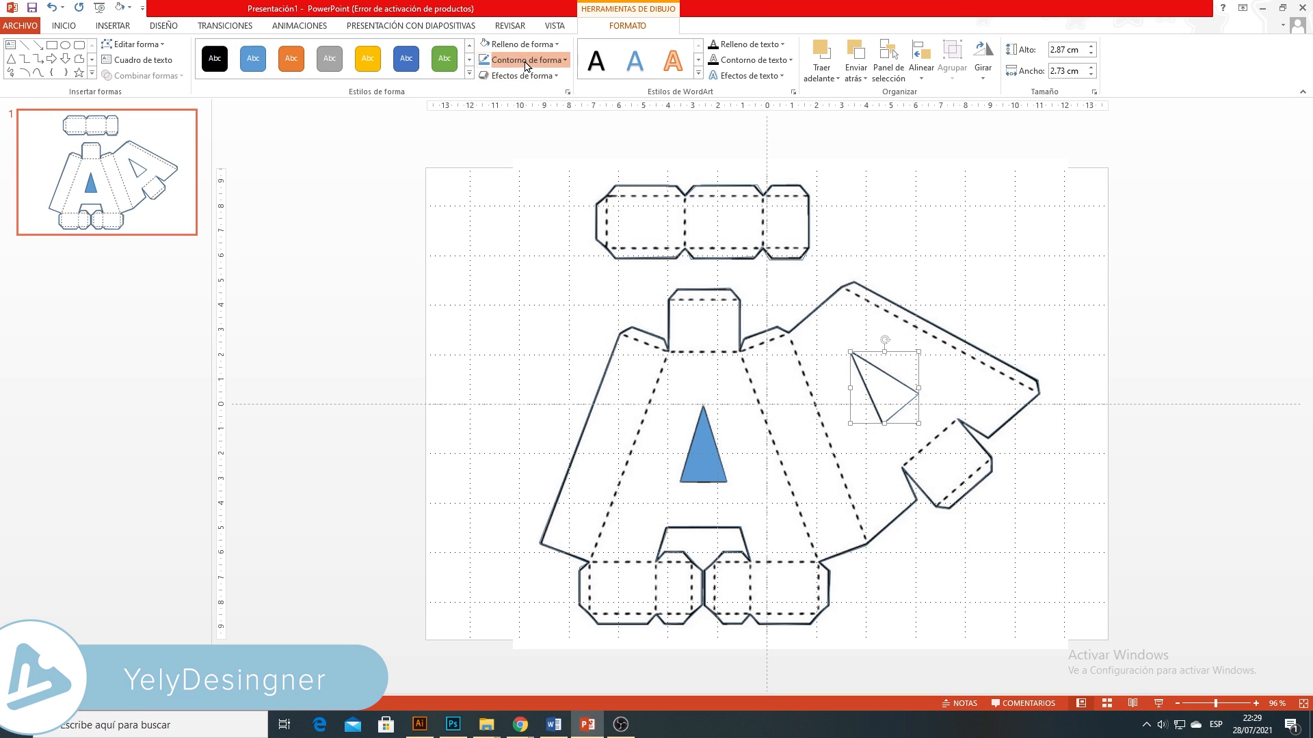
left_click(519, 197)
Fill the triangle traced on the upright A with white and remove its outline
left_click(708, 473)
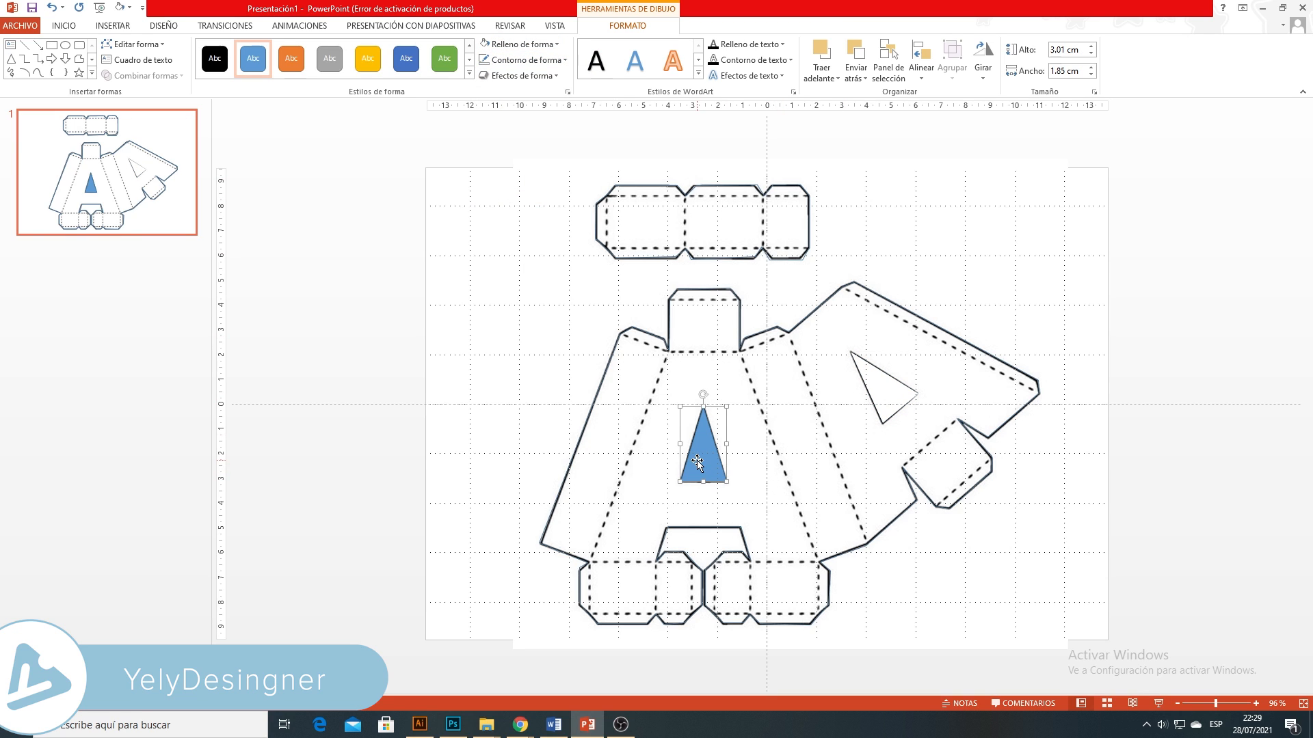
left_click(522, 44)
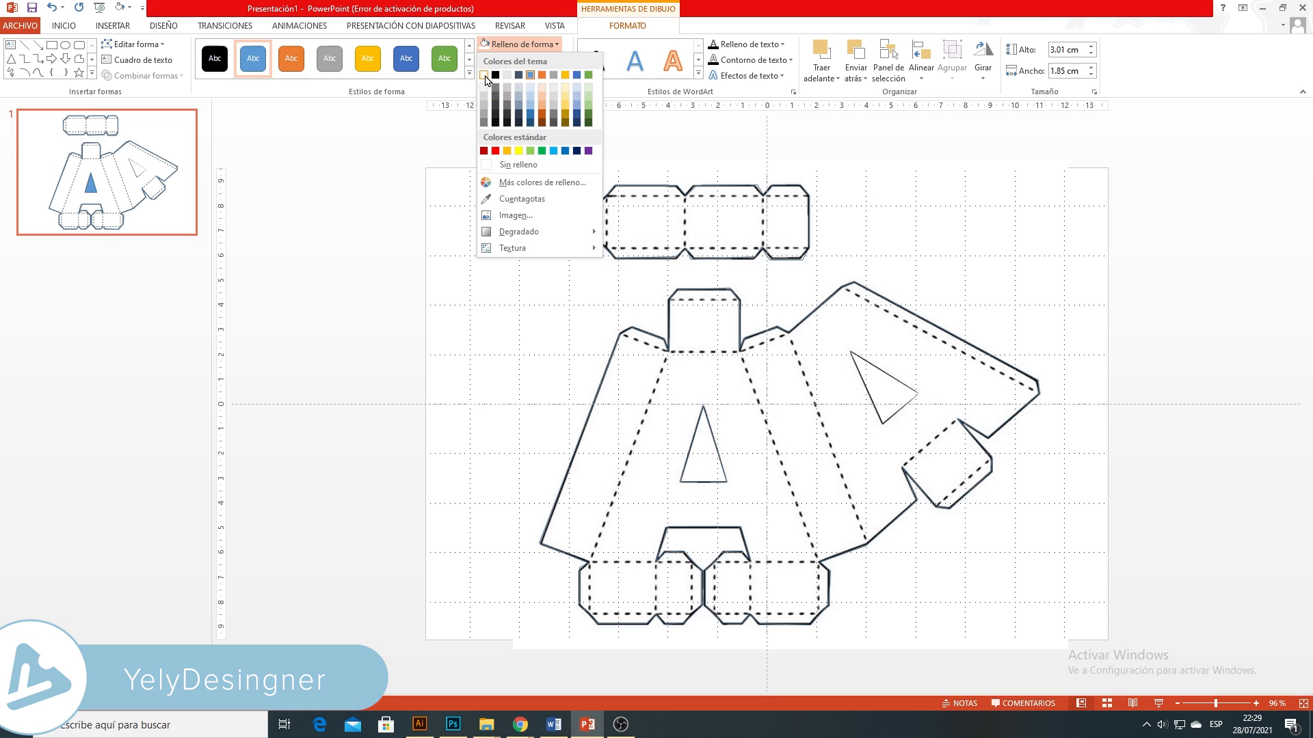
left_click(513, 165)
left_click(522, 60)
left_click(502, 182)
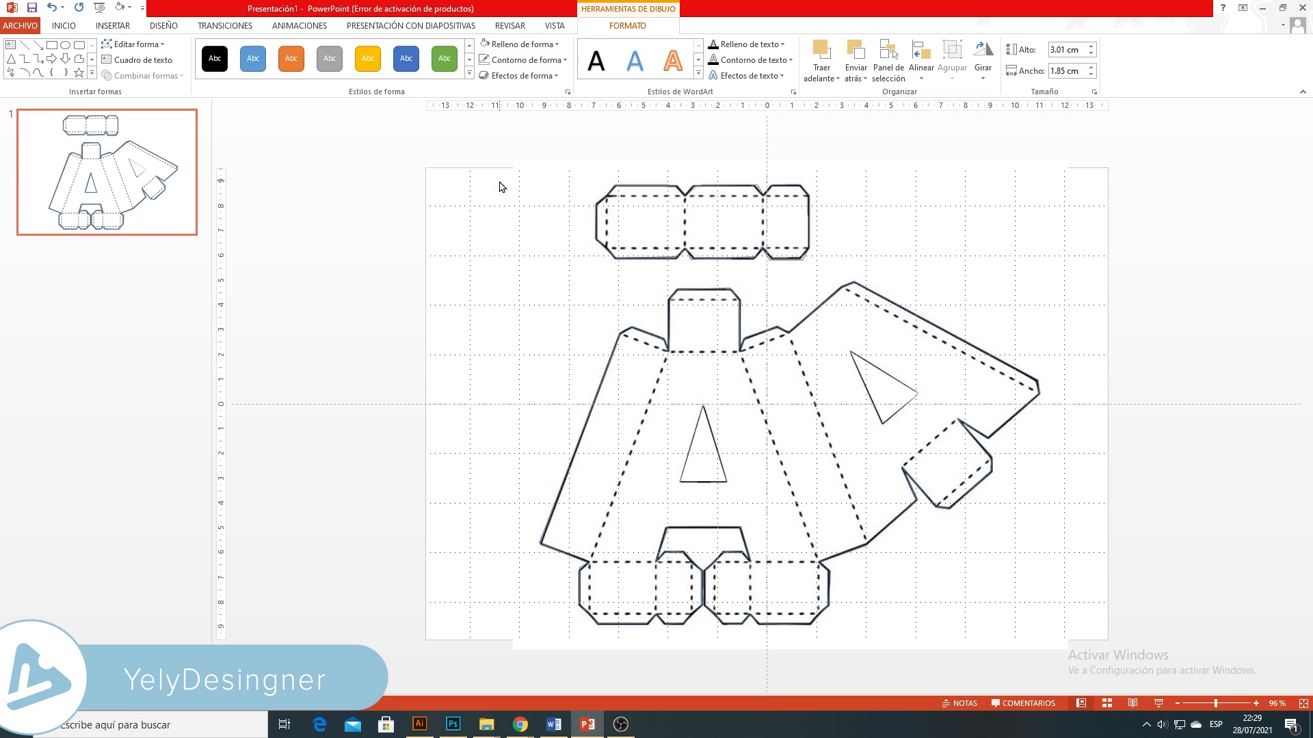
left_click(965, 309)
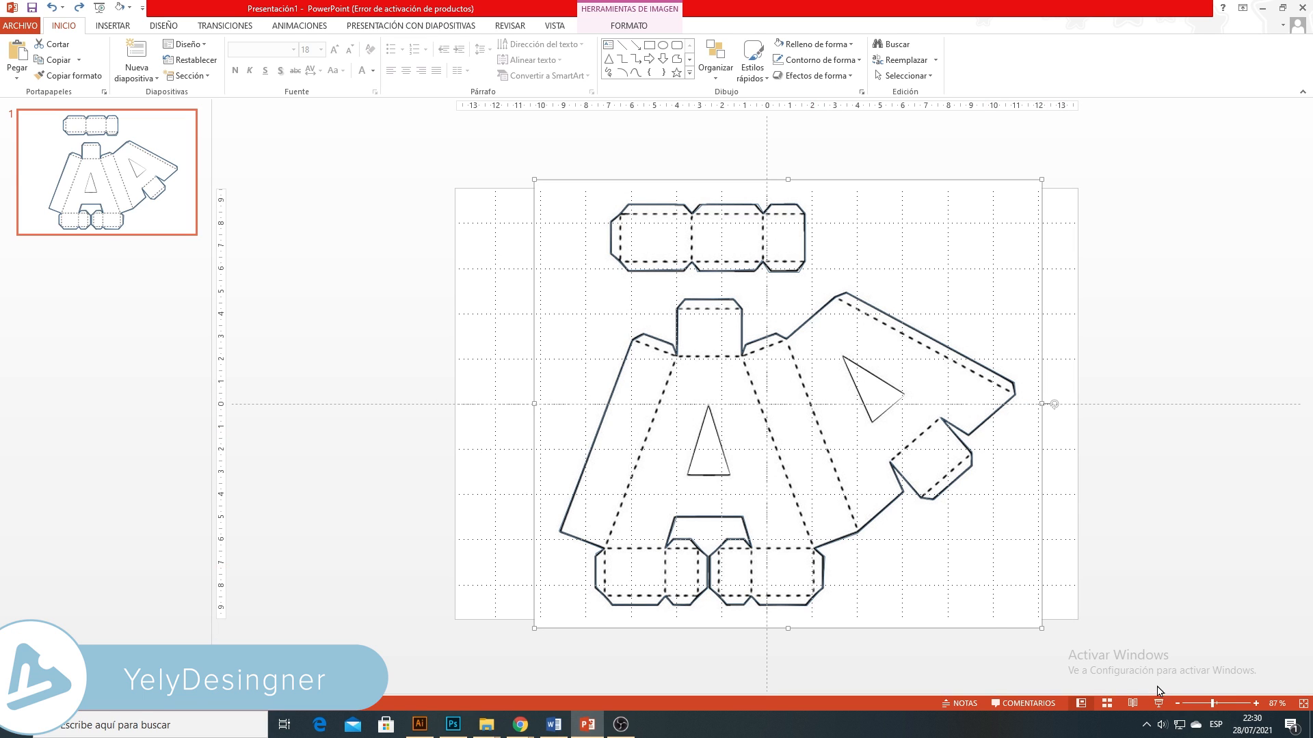
Draw a closed freeform letter A just inside the dashed lines of the upright A, about 7.62 cm high and 8.05 cm wide
left_click(1221, 703)
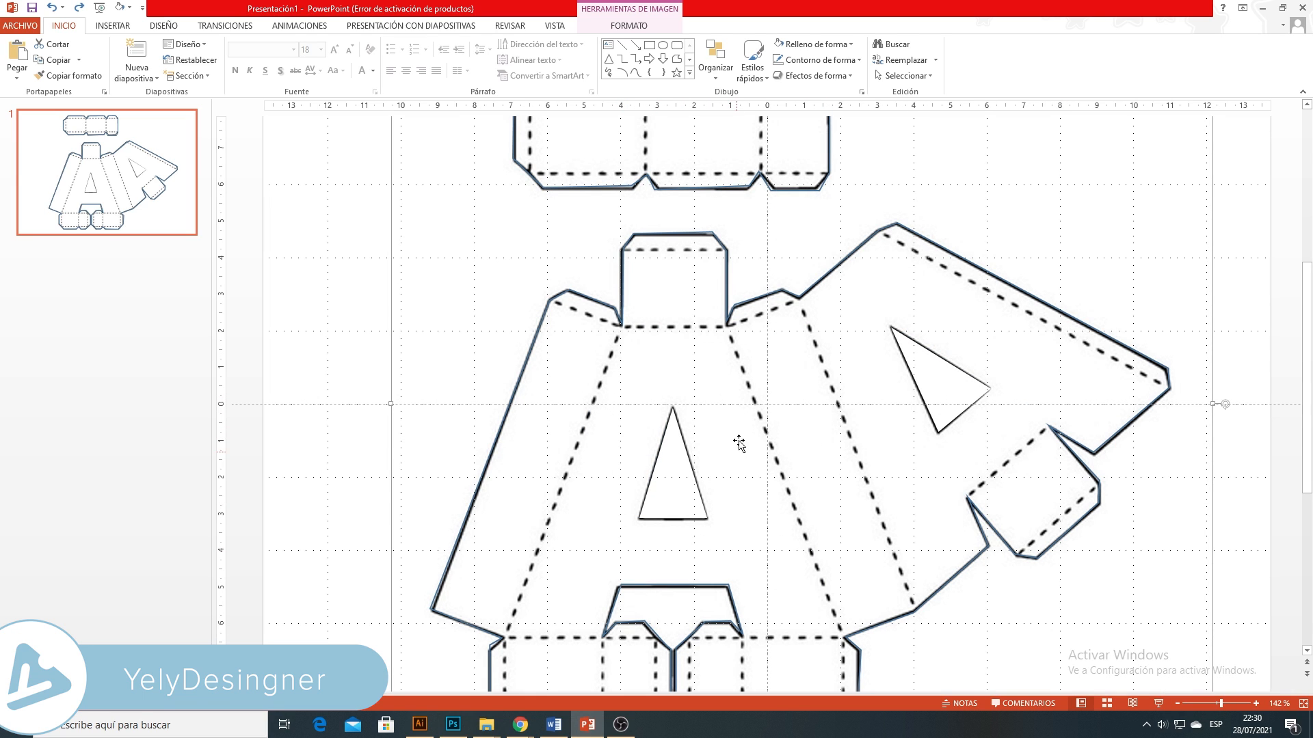
left_click(113, 26)
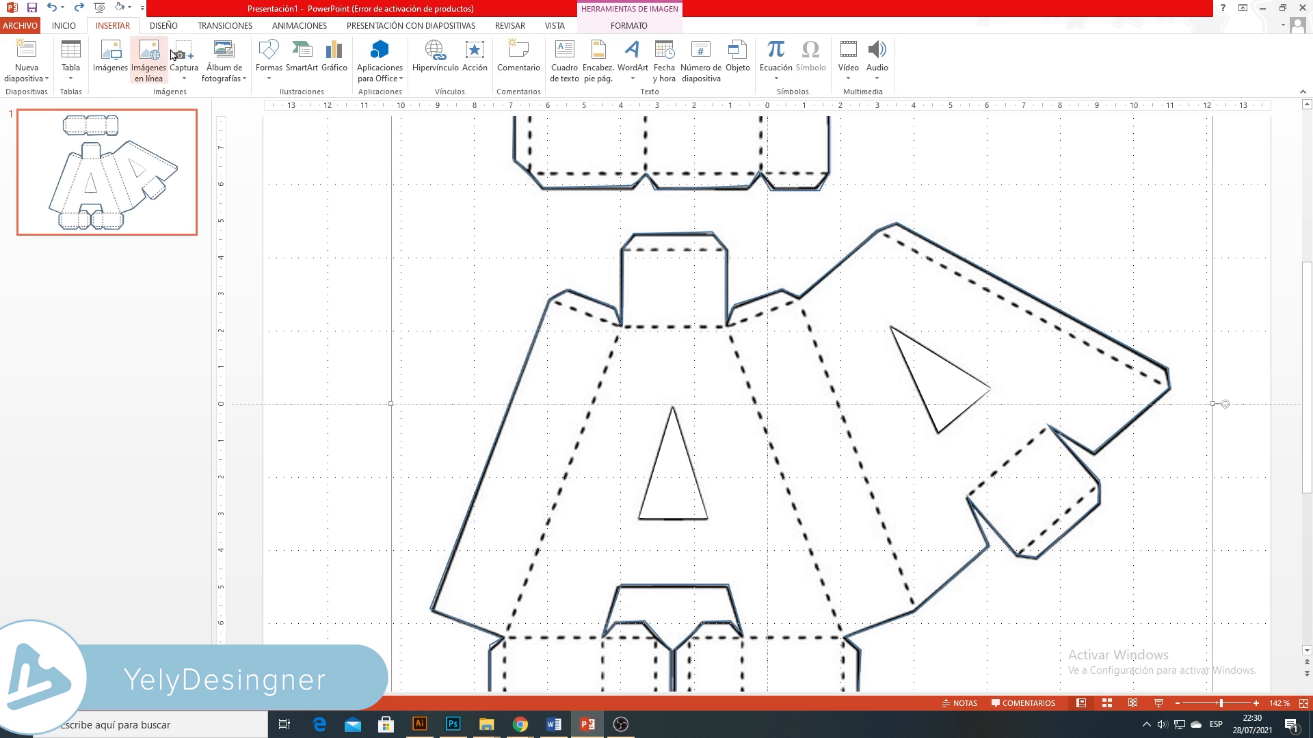
left_click(268, 75)
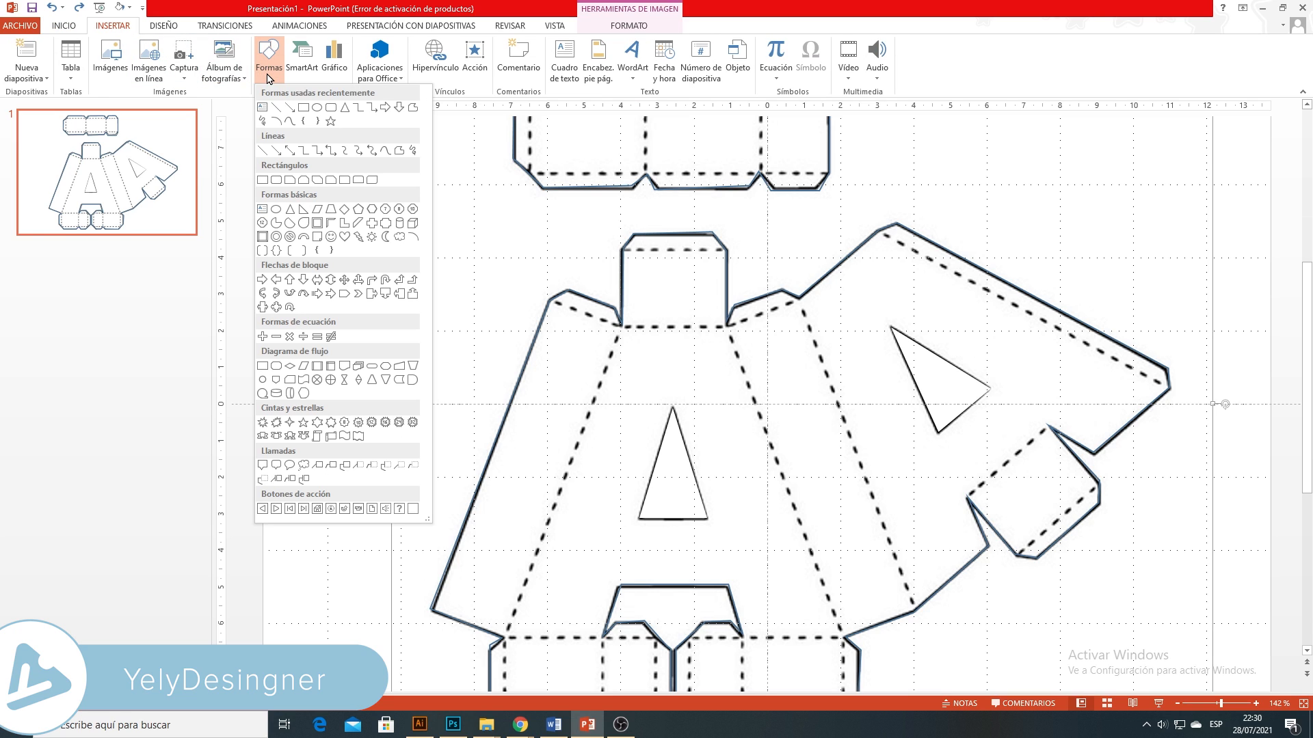
left_click(399, 149)
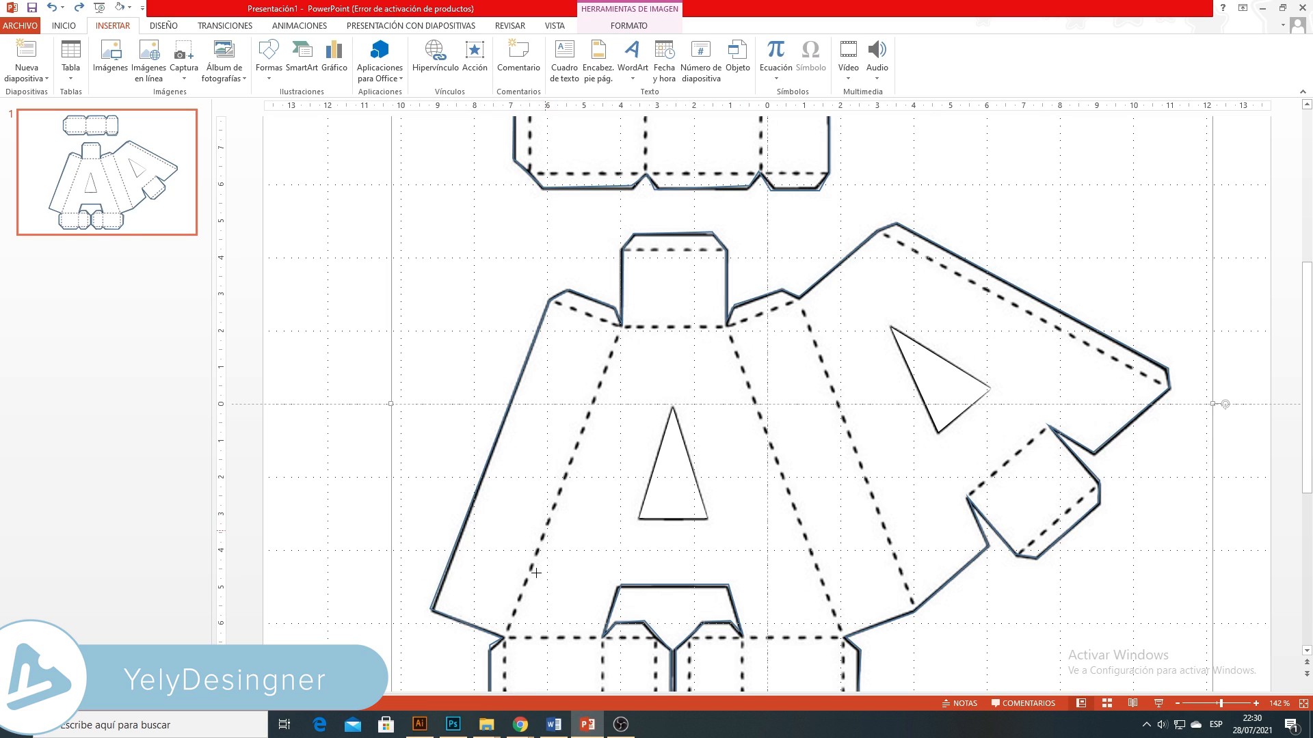
left_click(525, 620)
left_click_drag(528, 589, 629, 344)
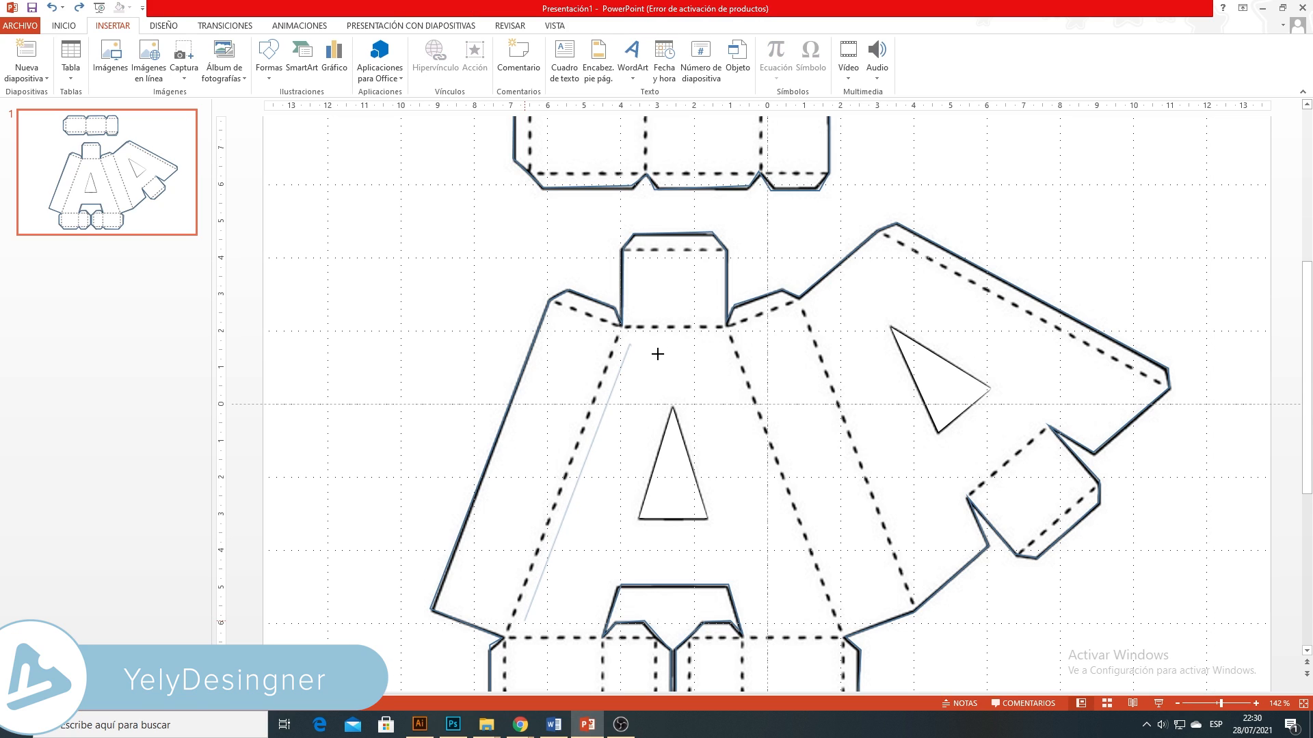
left_click(715, 343)
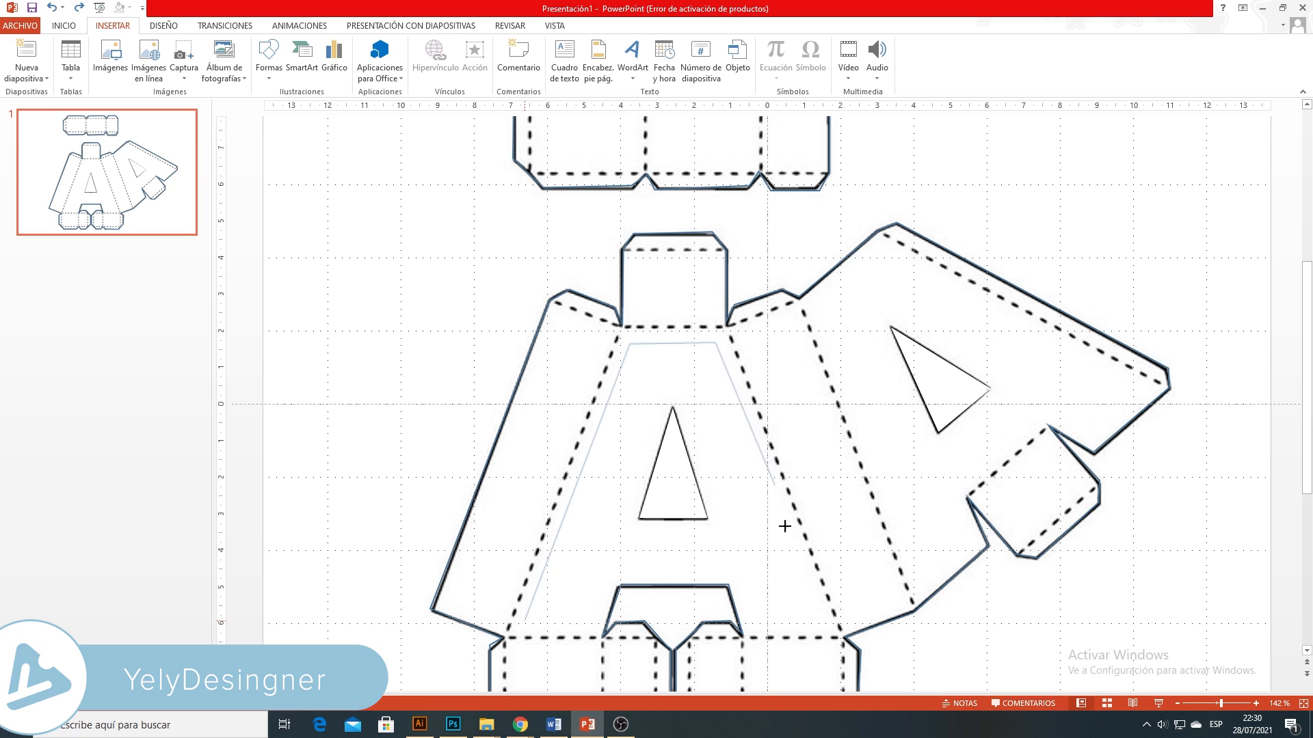
left_click(819, 620)
left_click(752, 620)
left_click(737, 569)
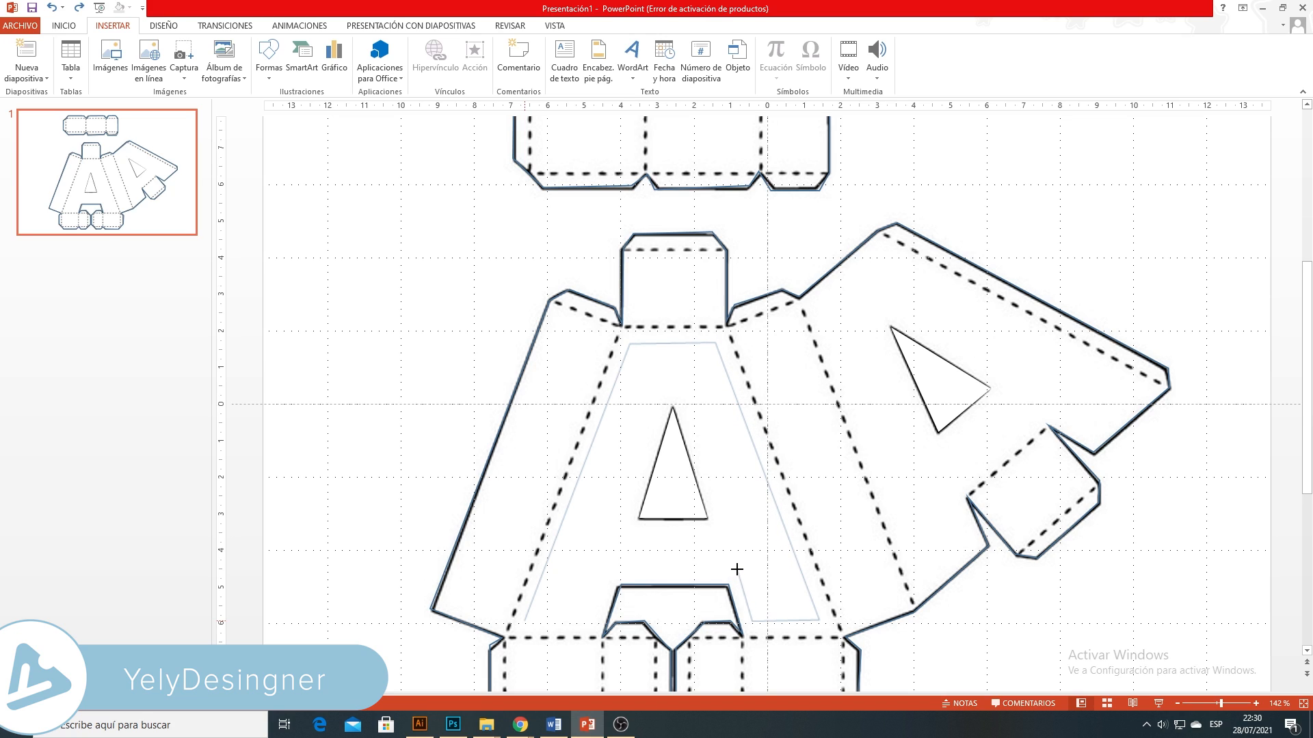
left_click(608, 568)
left_click(588, 620)
left_click(527, 621)
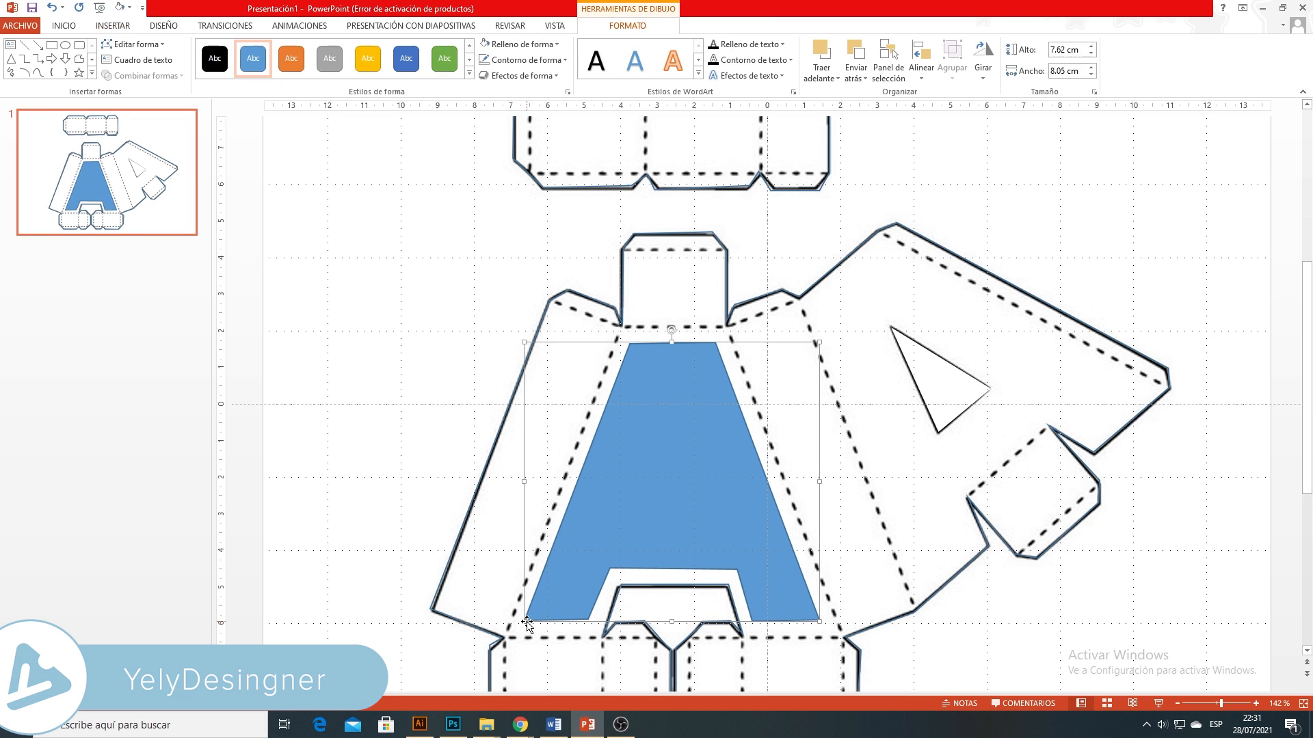
Duplicate the whole template with its picture and shapes, and place the copy beside the original
left_click_drag(1218, 704, 1199, 700)
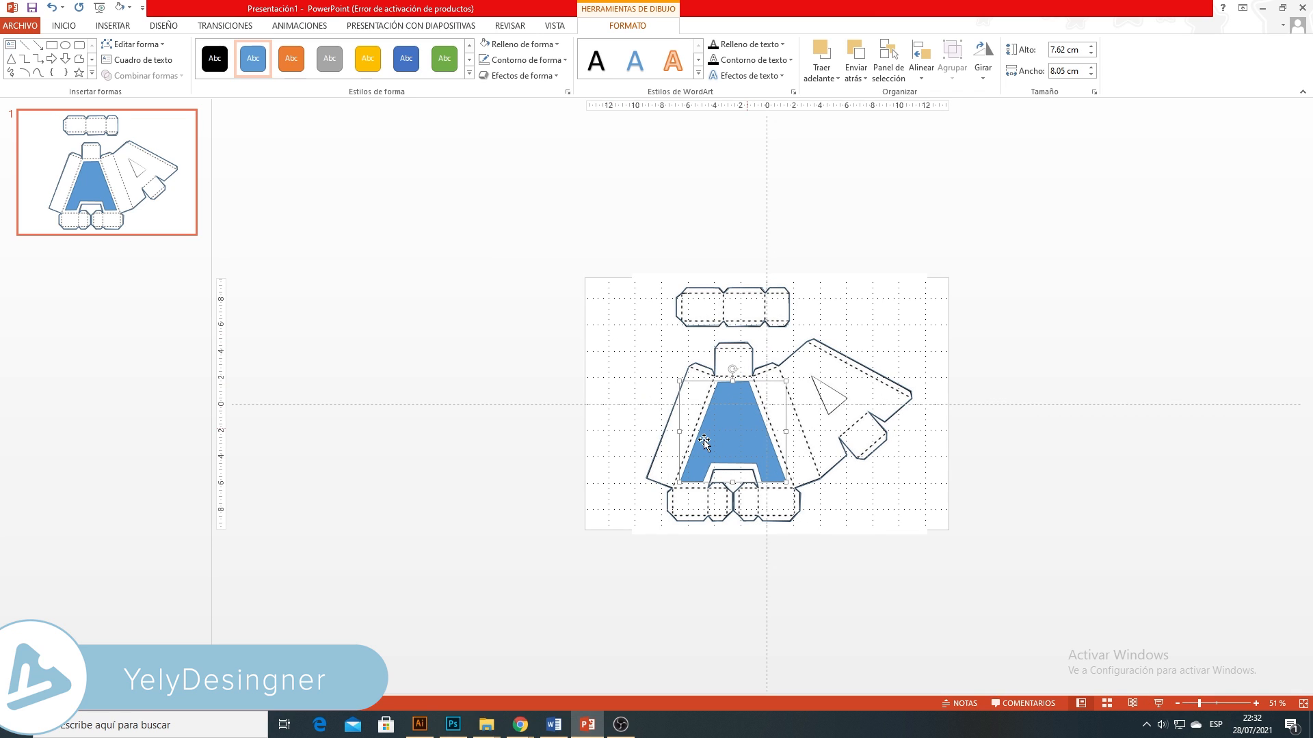
left_click(583, 285)
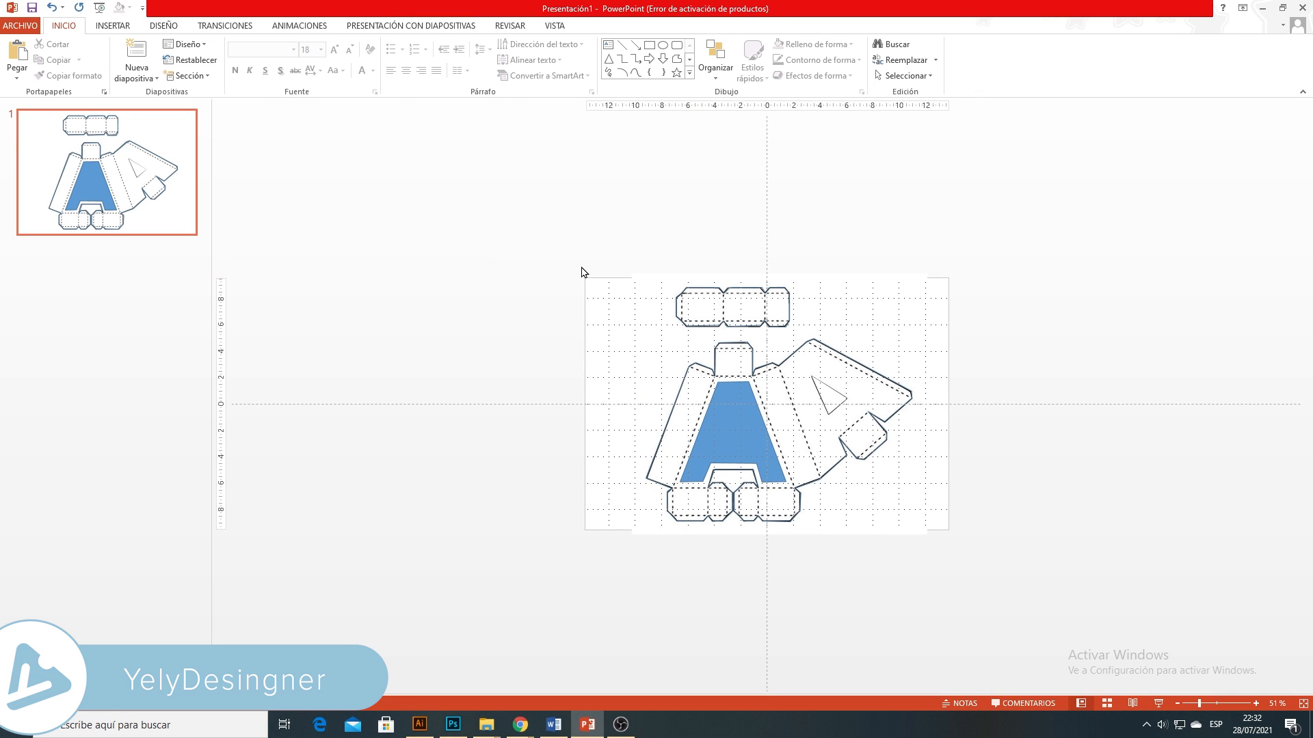
left_click_drag(586, 255, 993, 605)
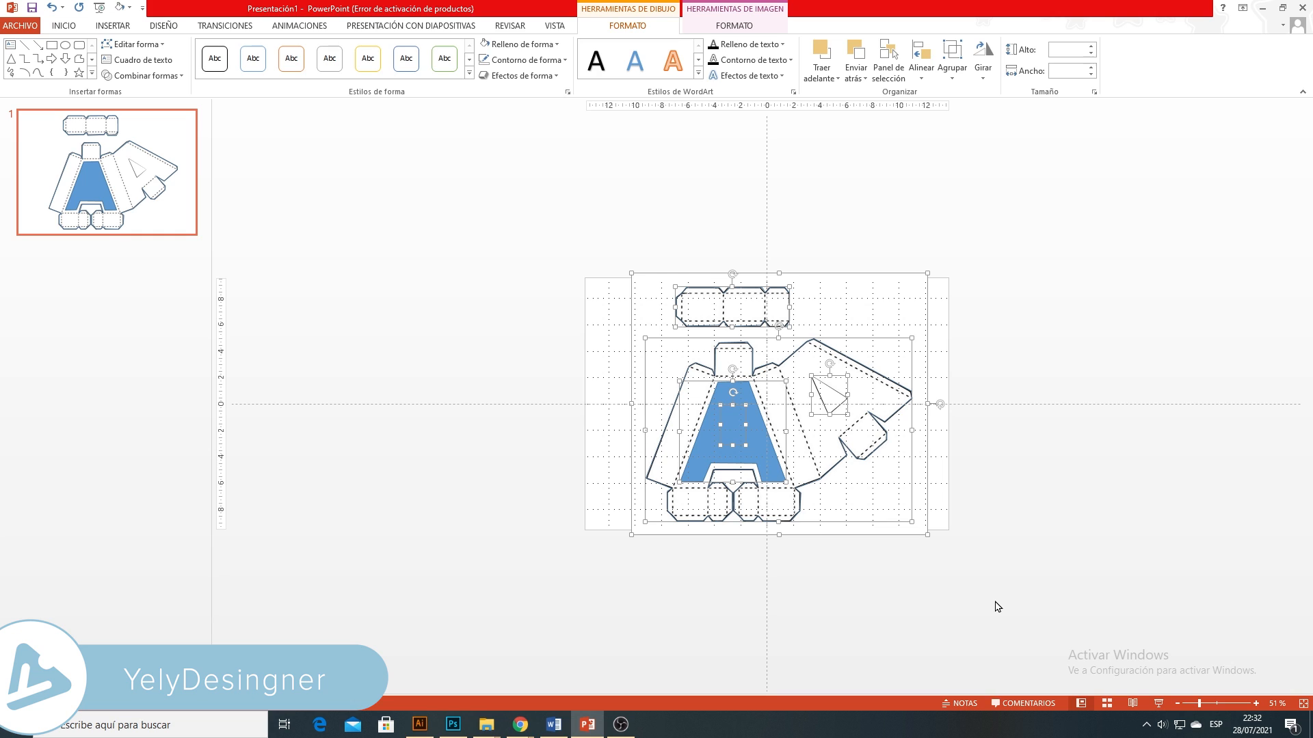
key("ctrl+c")
key("ctrl+v")
left_click_drag(764, 422, 455, 421)
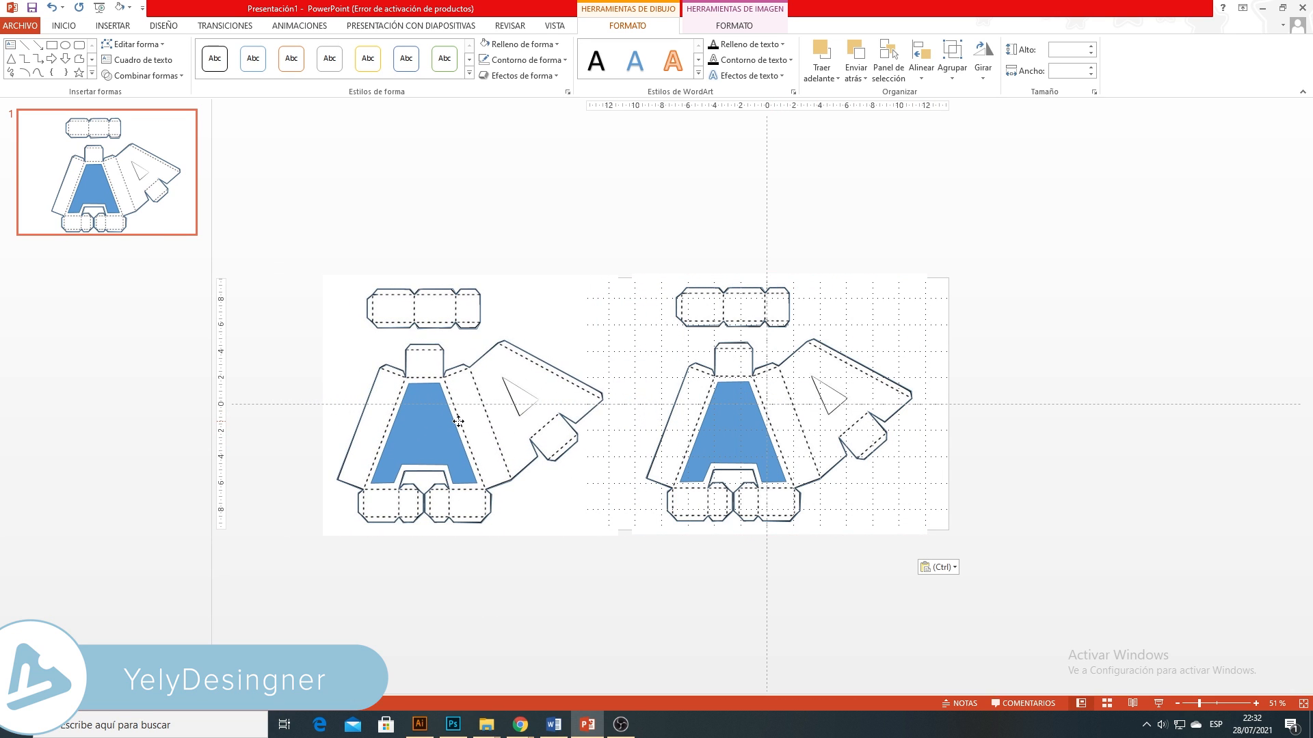
Delete everything in the copied template except the blue letter A and its triangular hole
left_click(545, 572)
left_click(546, 515)
key("Delete")
left_click_drag(465, 364, 439, 345)
key("Delete")
left_click(441, 328)
key("Delete")
key("Delete")
left_click_drag(340, 349, 557, 565)
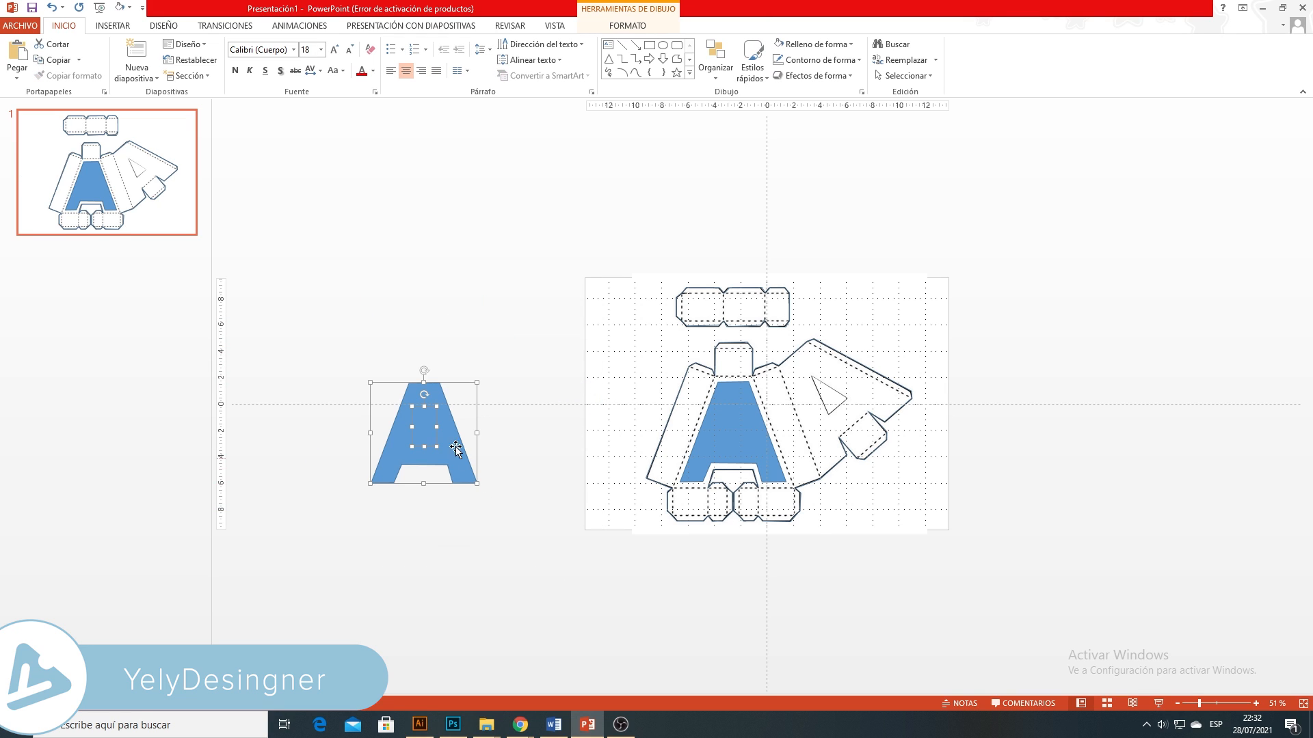
Move the copied A and its triangle clear, and send the blue letter behind the white triangle
left_click_drag(435, 429, 504, 432)
left_click(521, 515)
left_click(525, 449)
right_click(526, 450)
mouse_move(641, 605)
left_click(746, 620)
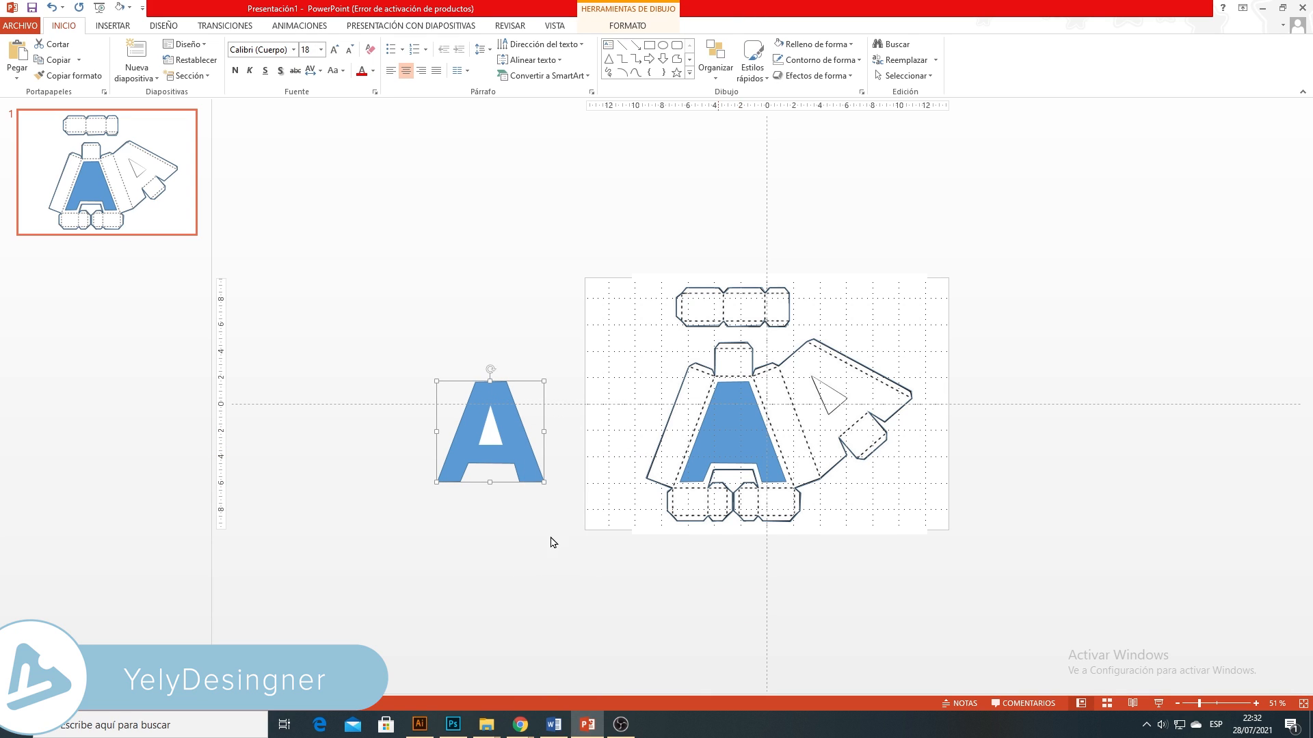
Move the copied A with its triangle to the other side of the slide and delete the blue A on the template
left_click_drag(362, 352, 585, 565)
left_click_drag(518, 380, 1025, 372)
left_click(770, 469)
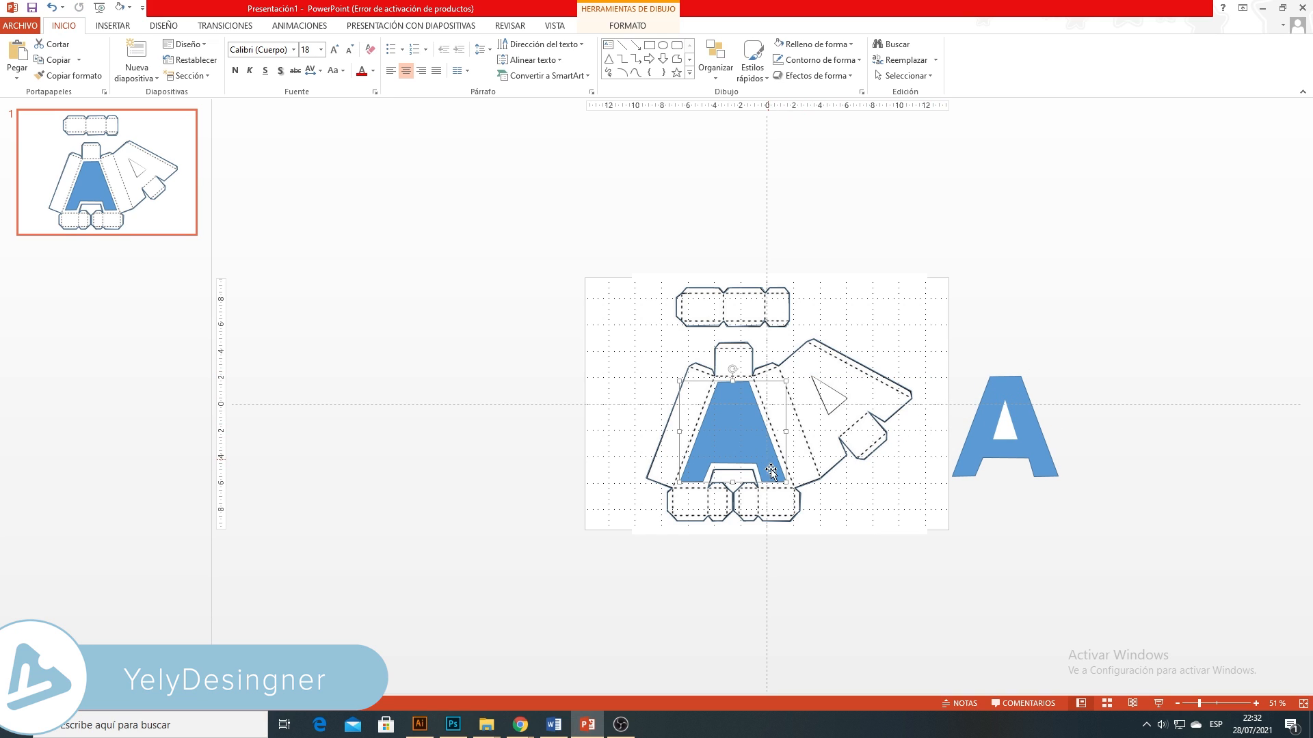
key("Delete")
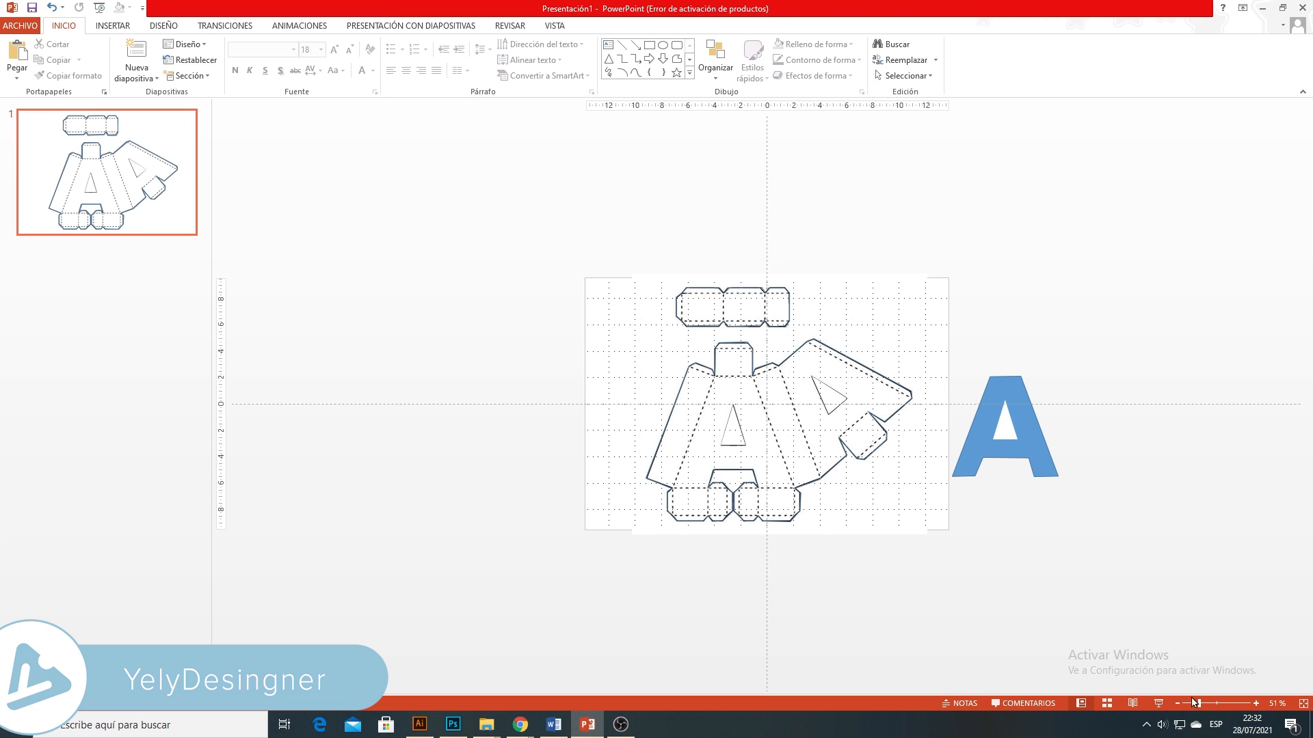
left_click(1213, 703)
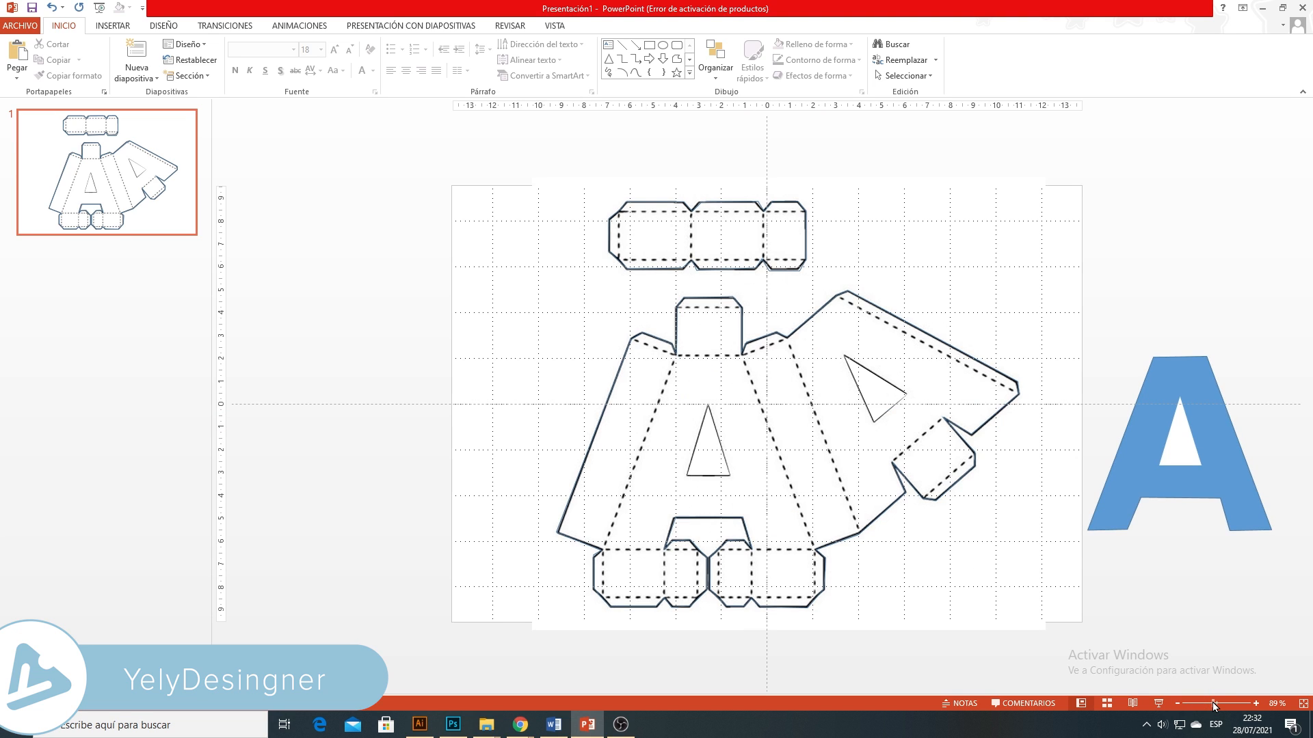
left_click(940, 577)
key("ctrl+d")
key("Delete")
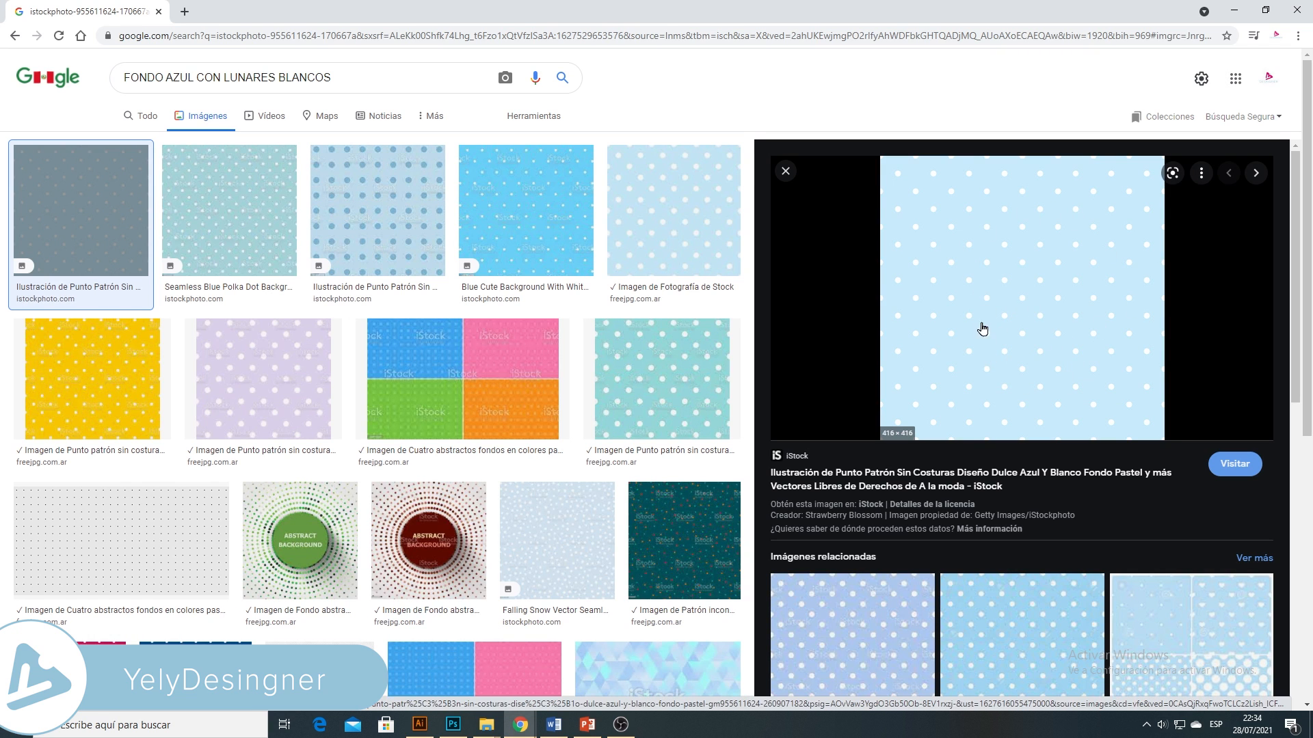
Save the light blue polka-dot image from the browser into the MOLDE LETRA 3D folder and open it in Paint
right_click(990, 346)
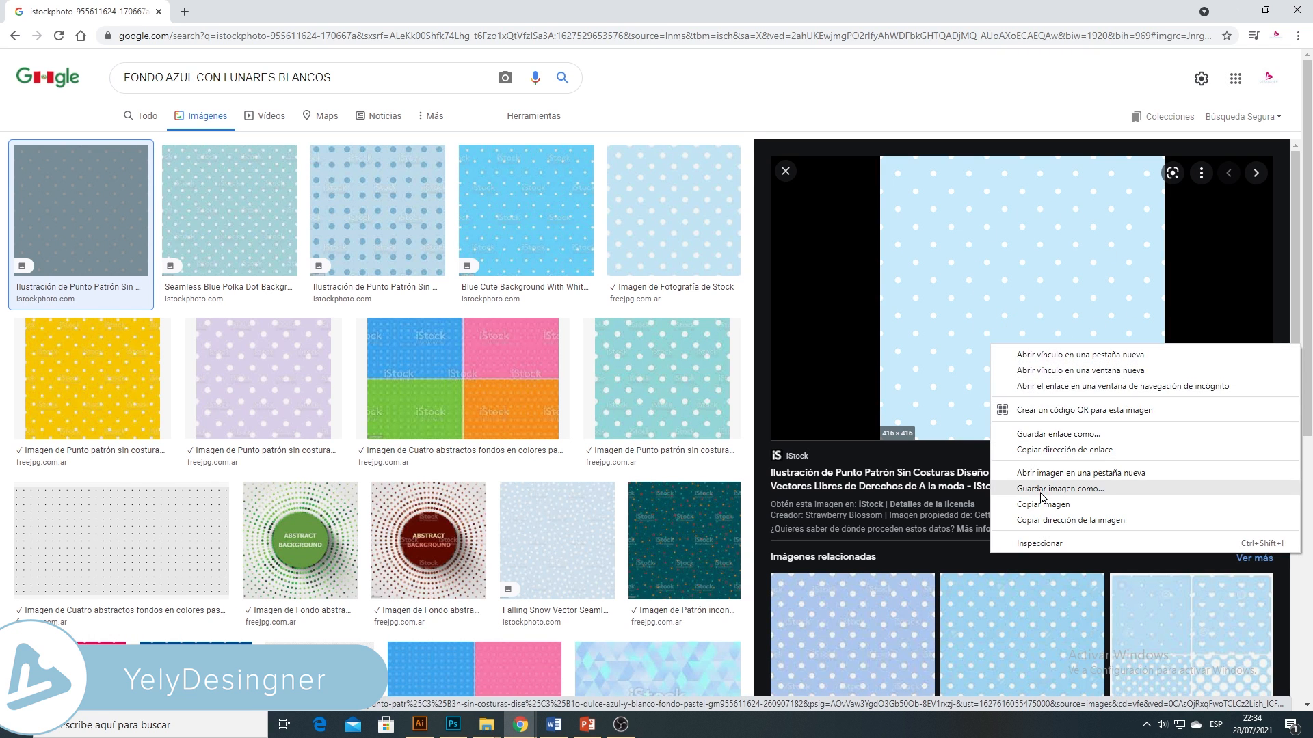
left_click(1054, 489)
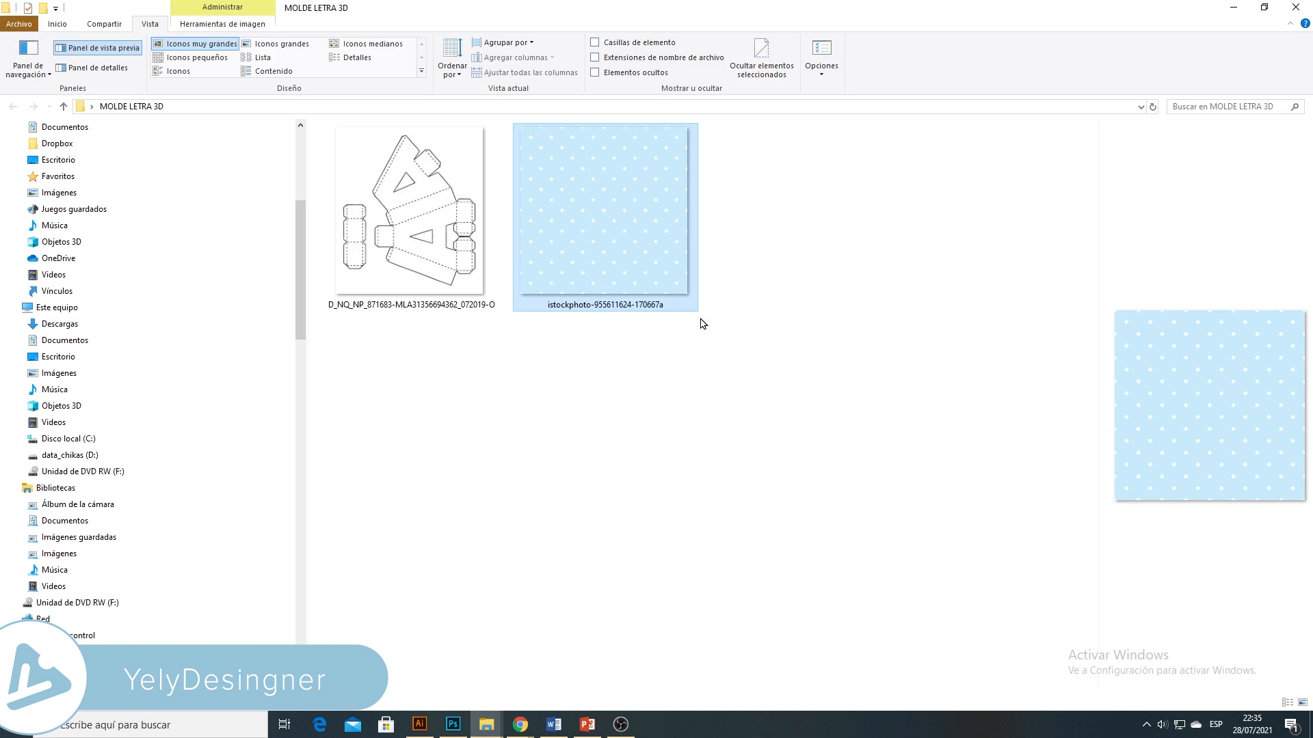
right_click(638, 257)
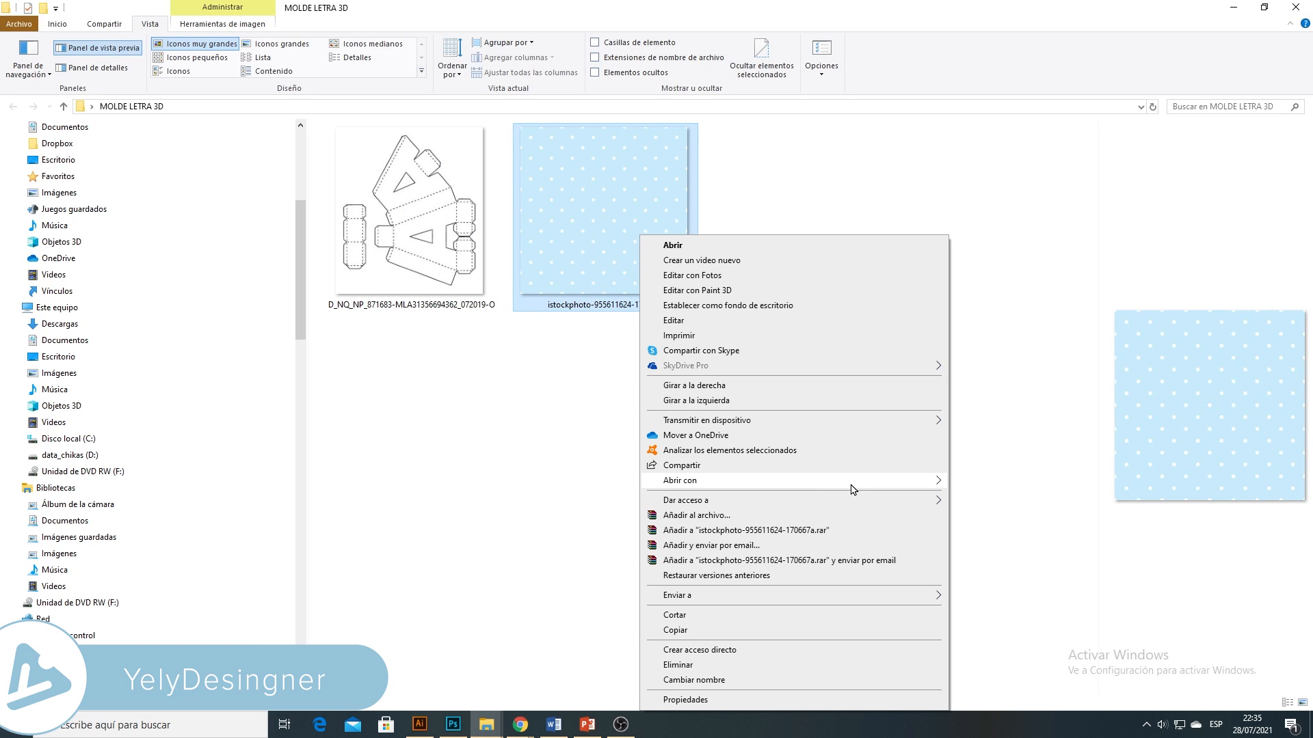
mouse_move(855, 485)
left_click(982, 529)
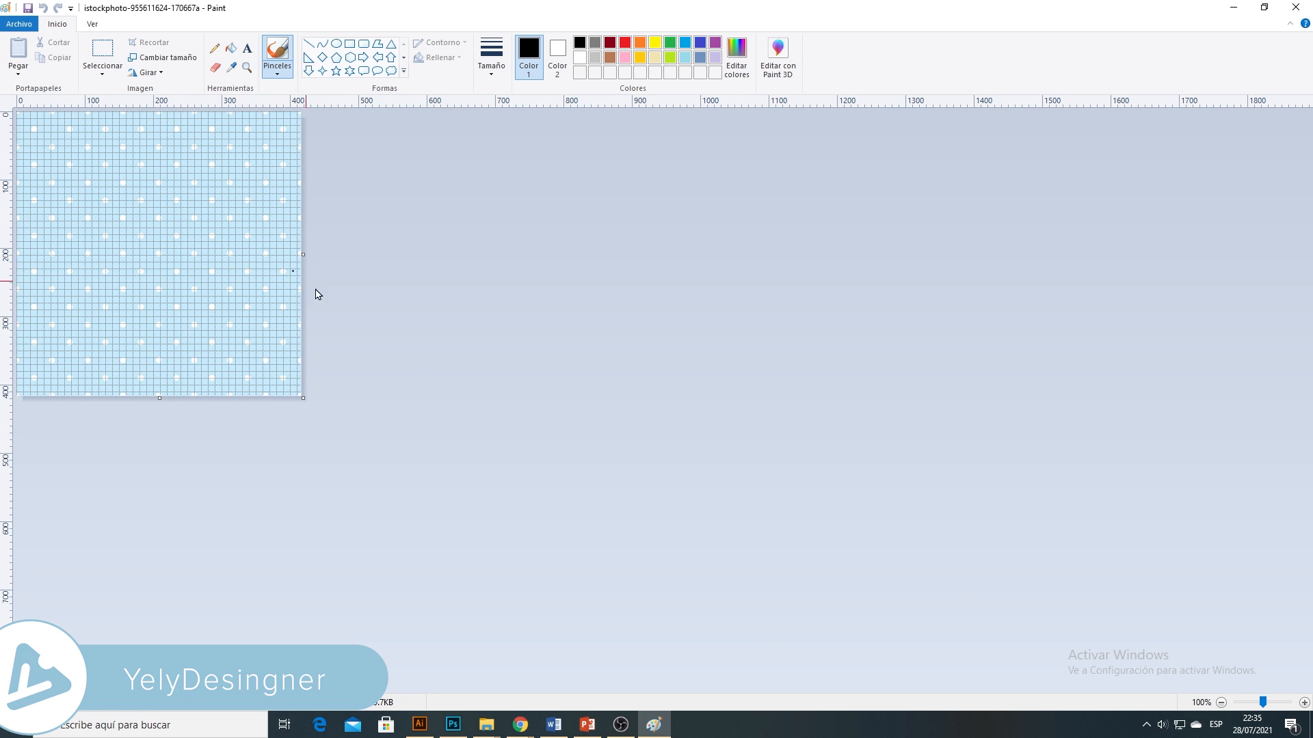
left_click_drag(303, 398, 1119, 682)
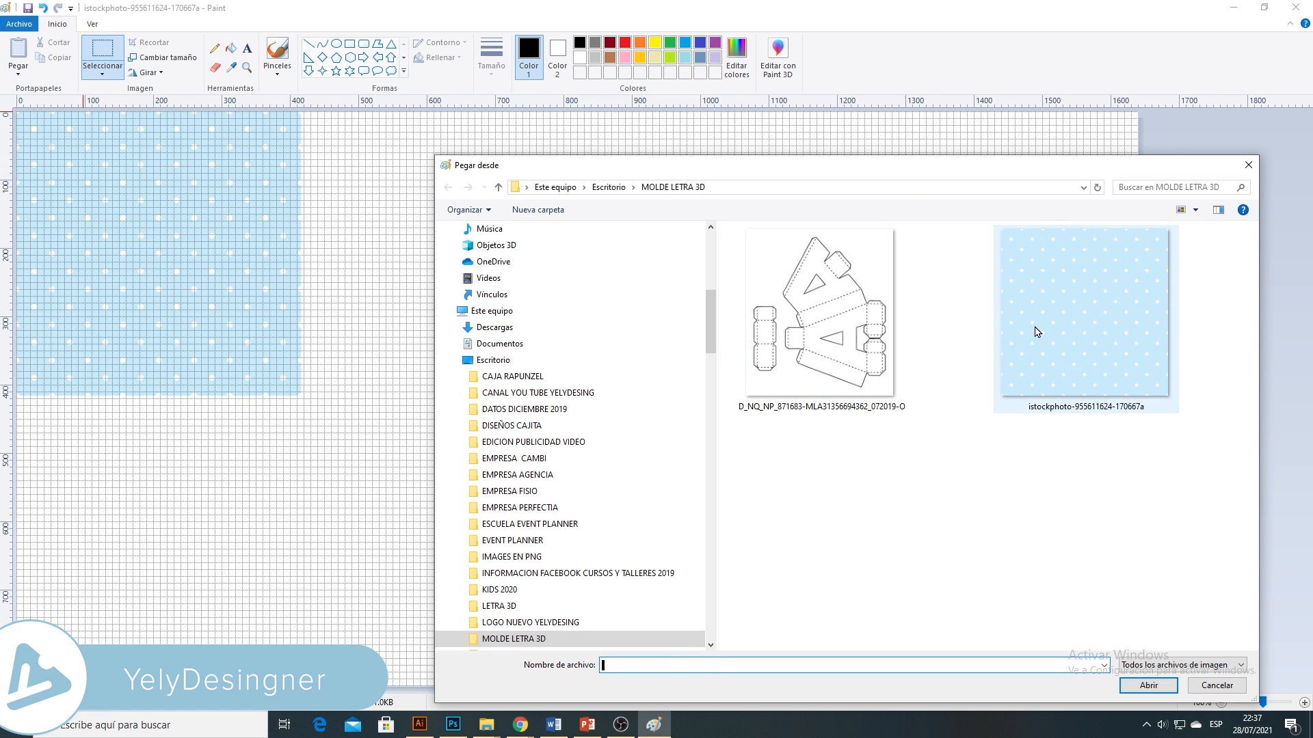
left_click(1032, 328)
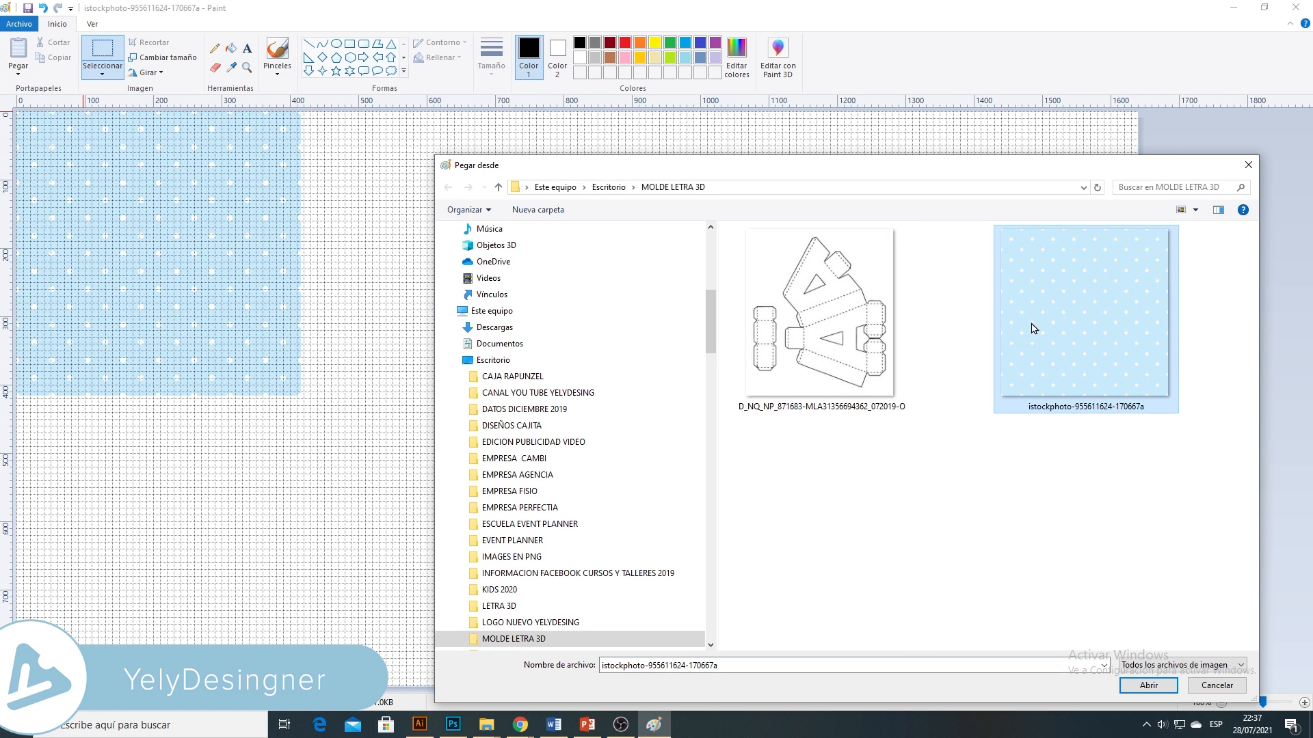
left_click(1216, 686)
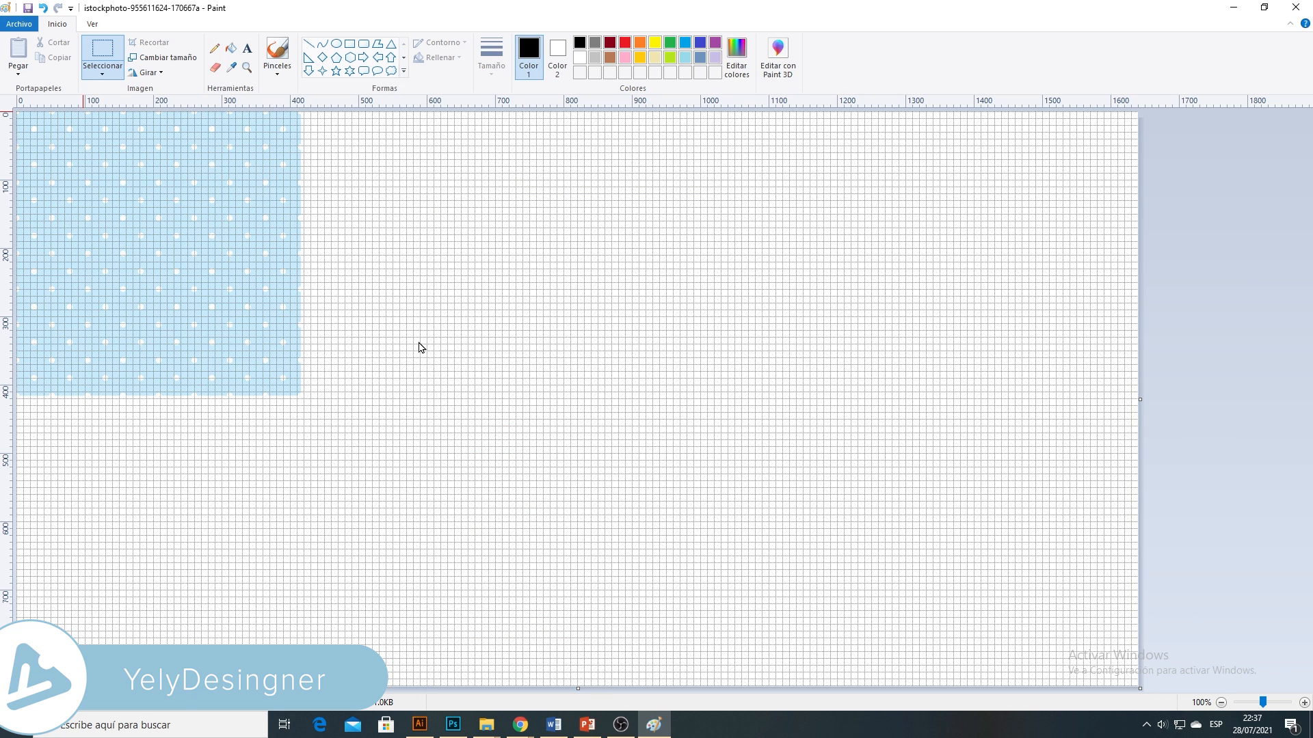
left_click_drag(84, 255, 371, 254)
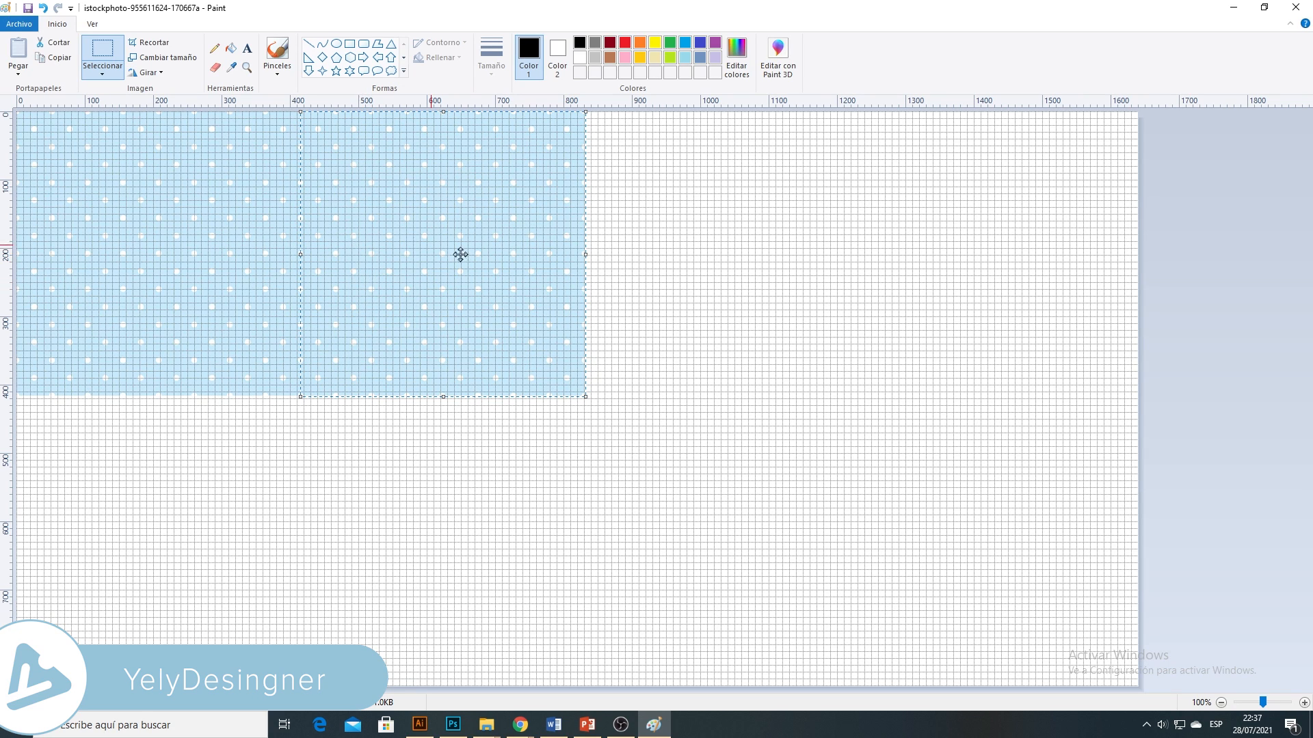
Paste the polka-dot file two more times and align the tiles edge to edge to complete the upper row
left_click(19, 73)
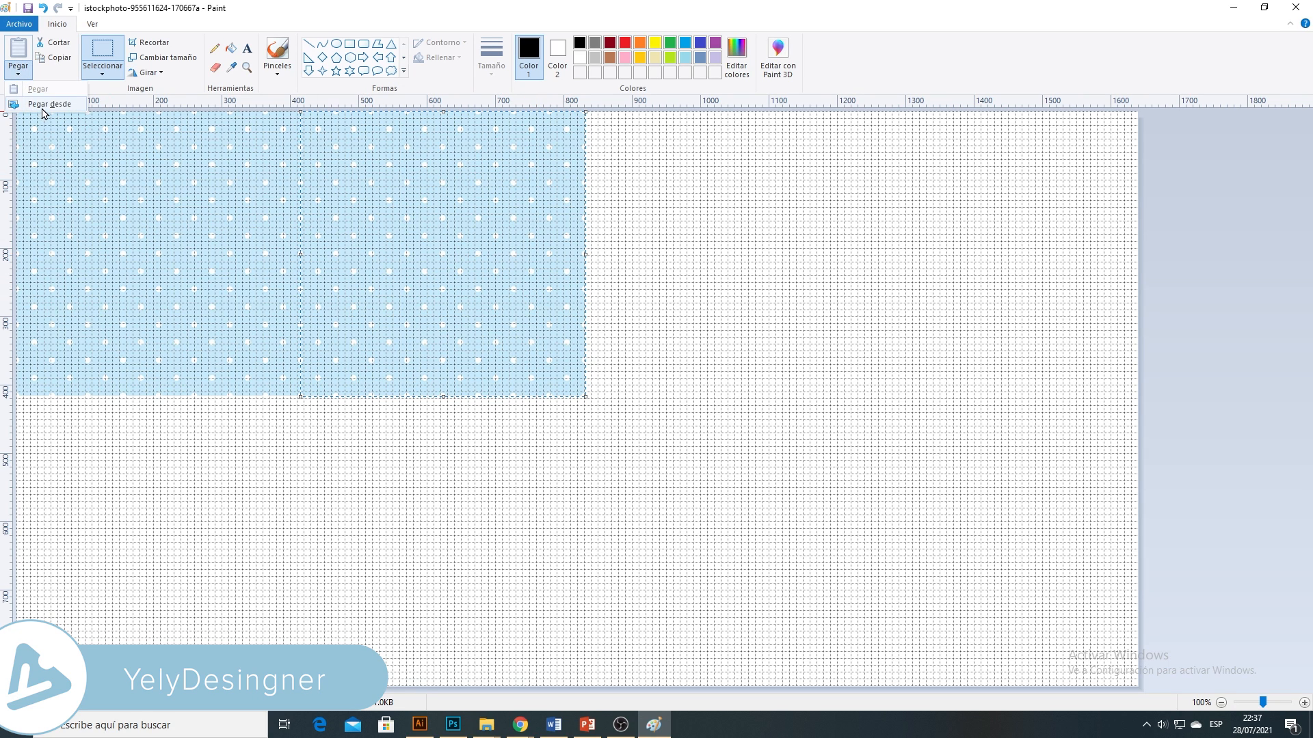
left_click(43, 112)
left_click(1083, 347)
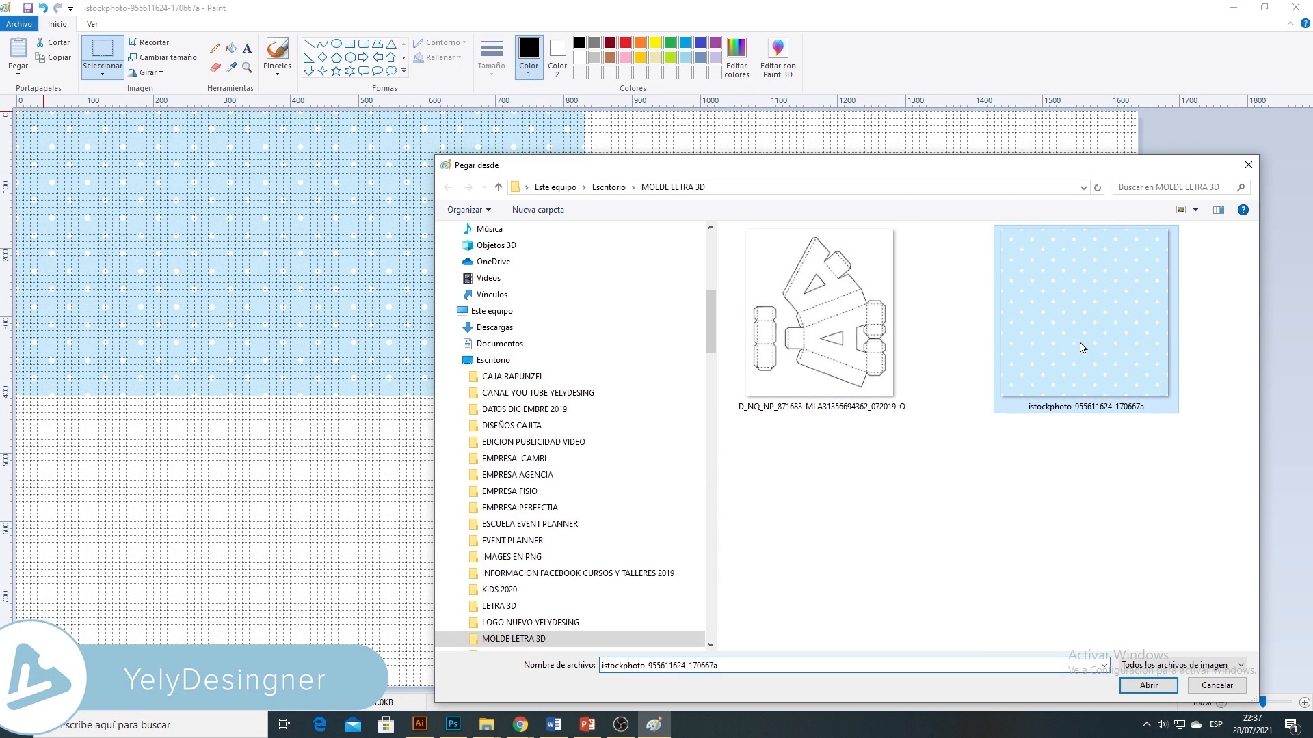
left_click(1149, 685)
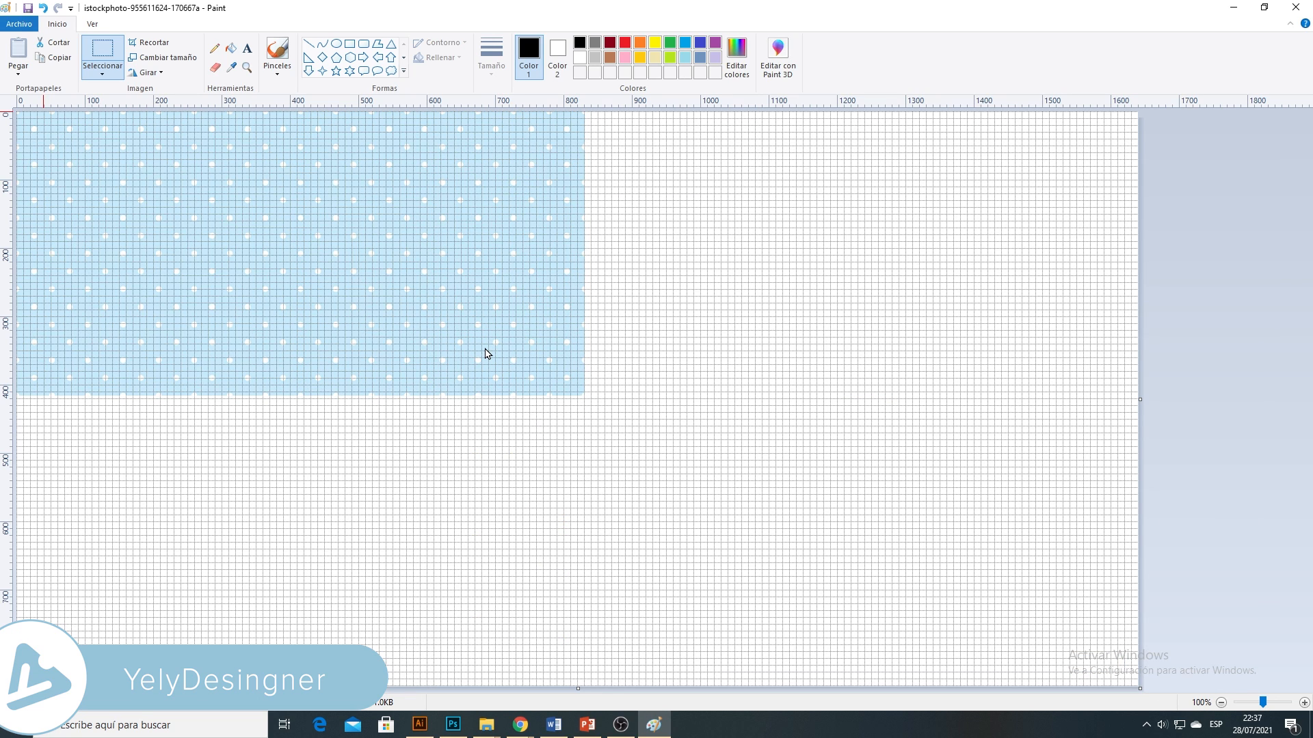
left_click_drag(173, 255, 740, 253)
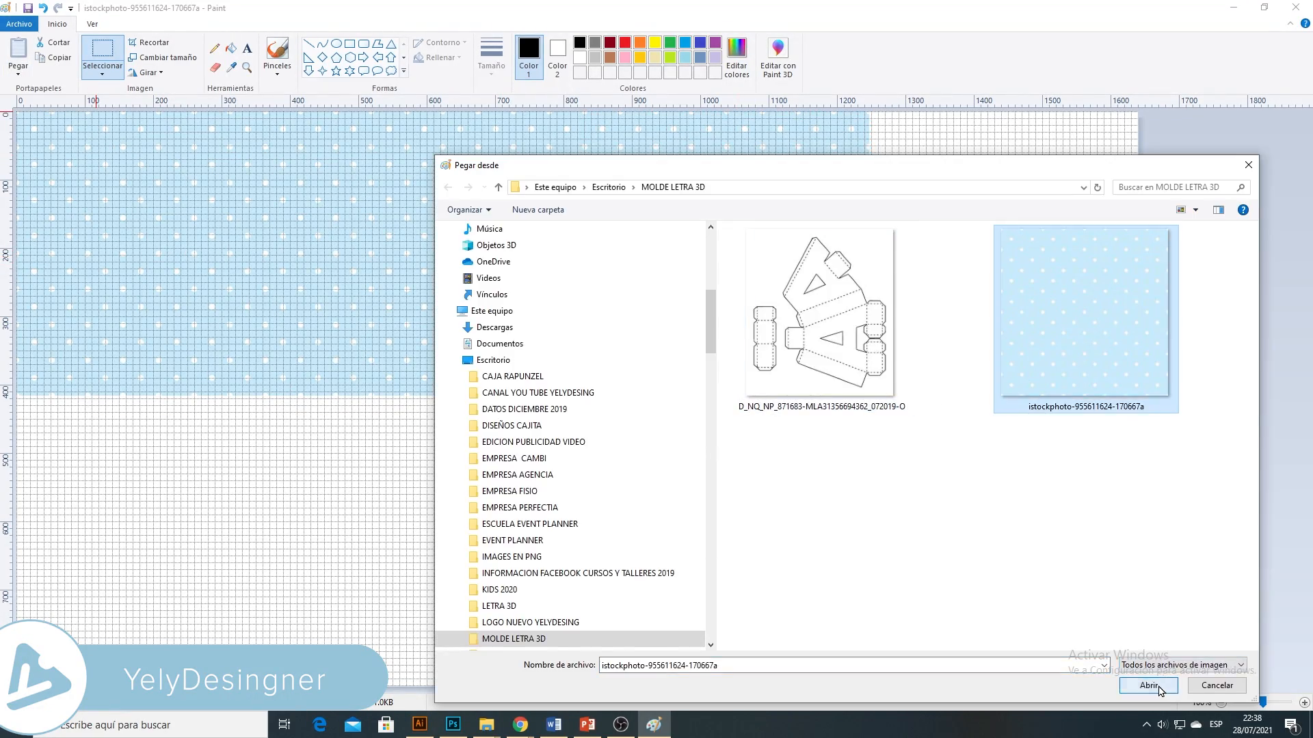
double_click(1083, 315)
left_click_drag(208, 307, 1058, 304)
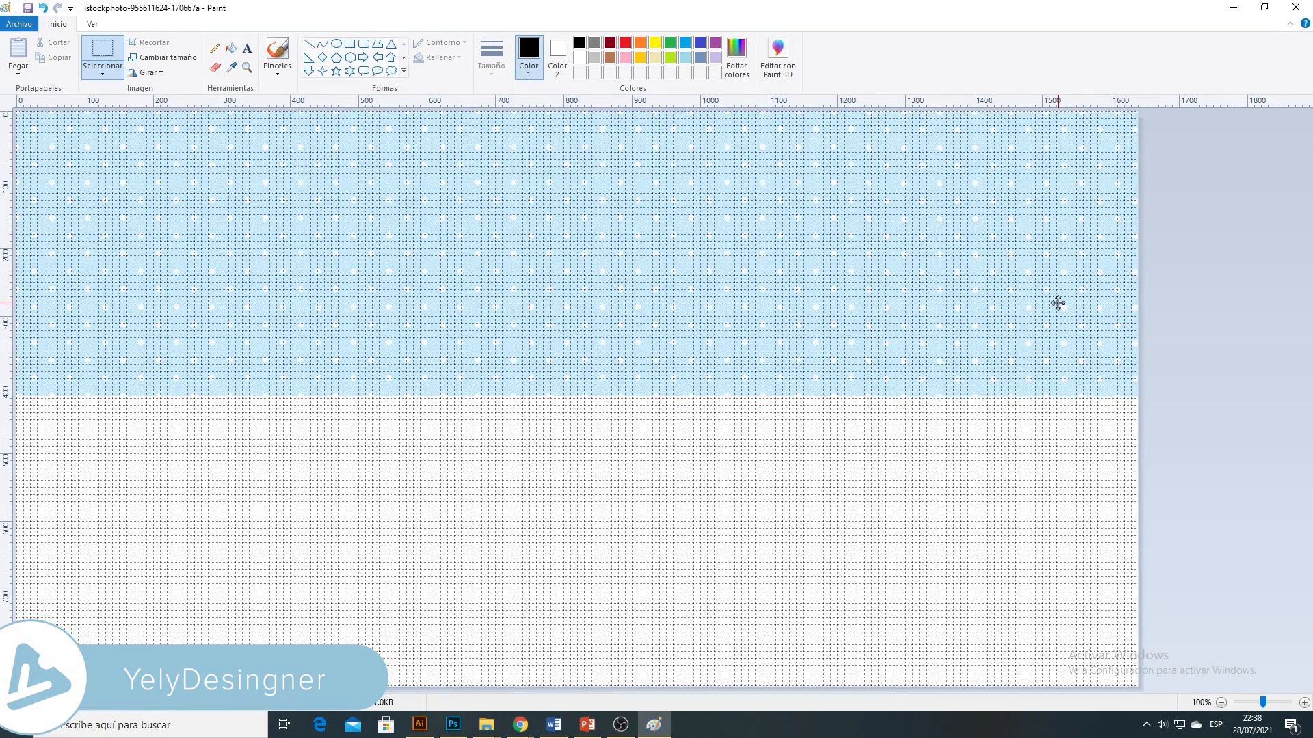
Paste the polka-dot file twice more and place the tiles side by side below the first two tiles
left_click(18, 68)
left_click(38, 107)
double_click(1002, 328)
left_click_drag(200, 219, 202, 510)
left_click(18, 69)
left_click(38, 107)
left_click(1148, 686)
left_click_drag(166, 250, 451, 533)
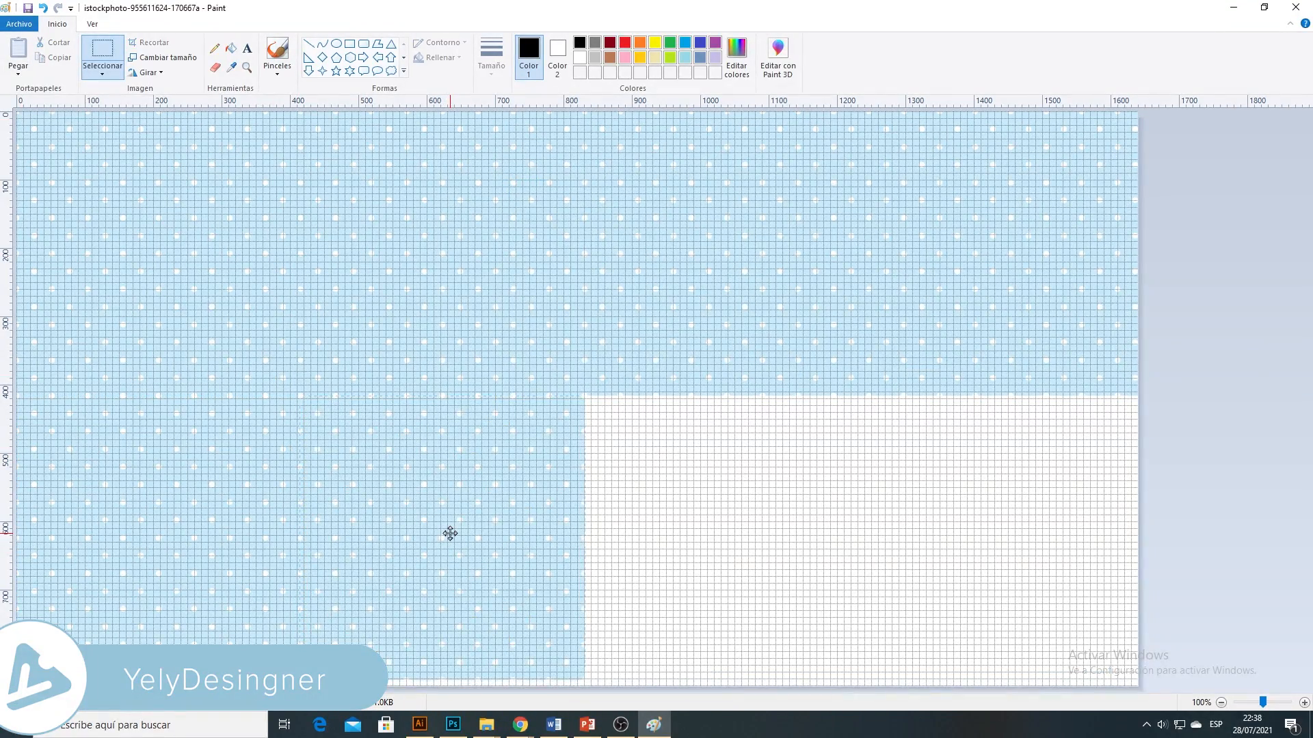
Paste two more polka-dot tiles to complete the second row and trim the blank strip below it off the canvas
left_click(18, 68)
left_click(37, 107)
left_click(1149, 685)
left_click_drag(202, 289, 769, 574)
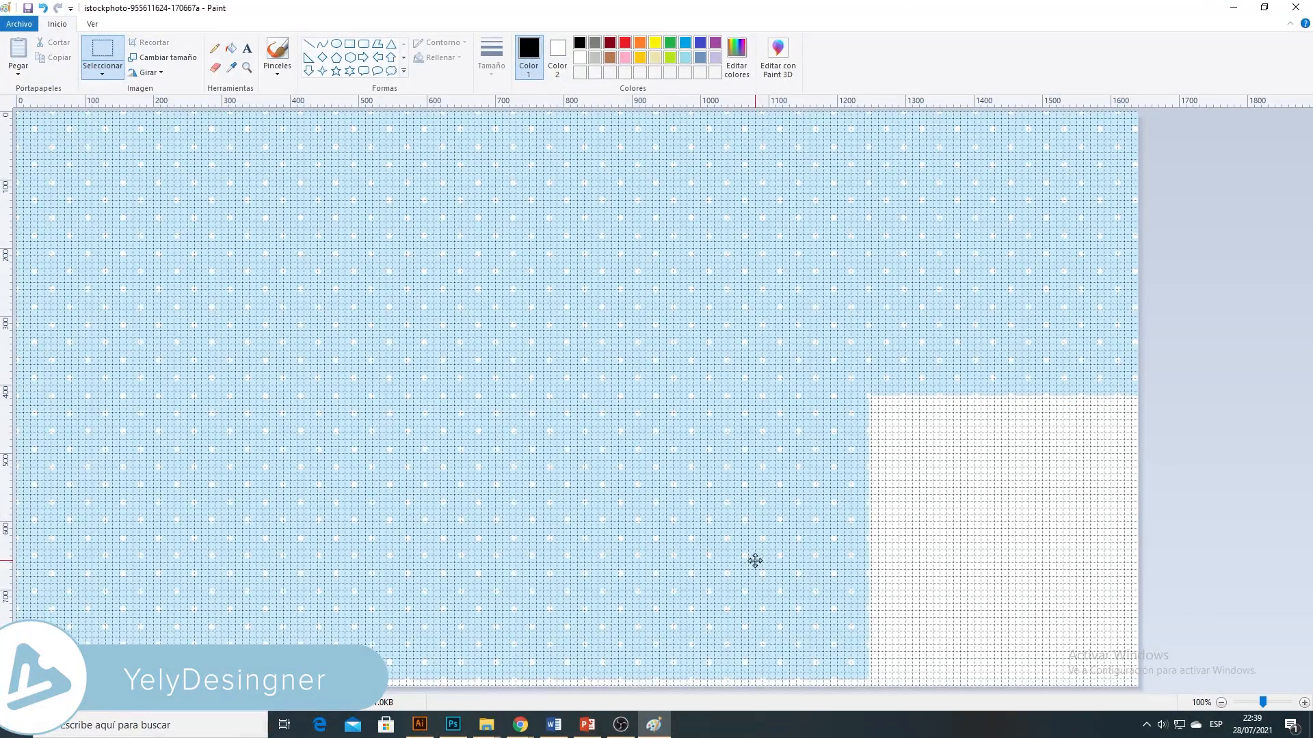
left_click(18, 69)
left_click(38, 107)
left_click(1052, 329)
left_click(1147, 686)
left_click_drag(232, 319, 1108, 571)
left_click(675, 518)
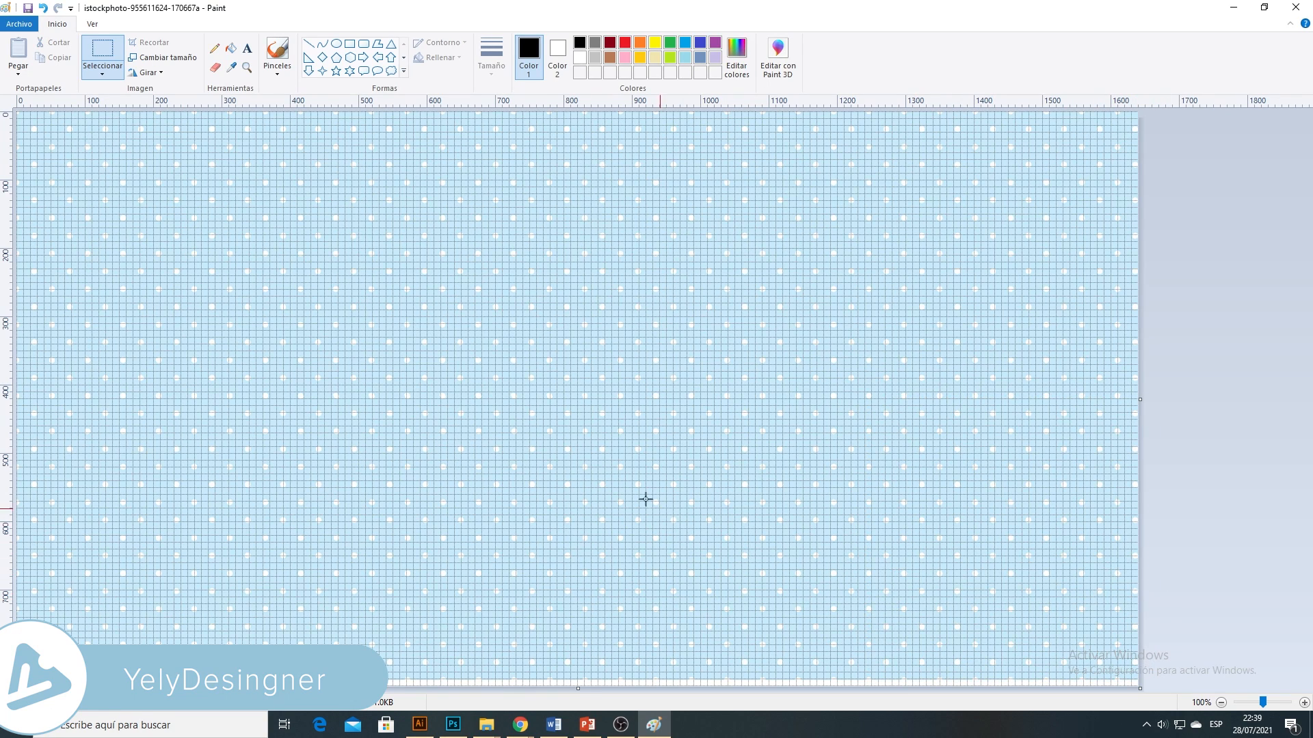
left_click_drag(1140, 688, 1141, 679)
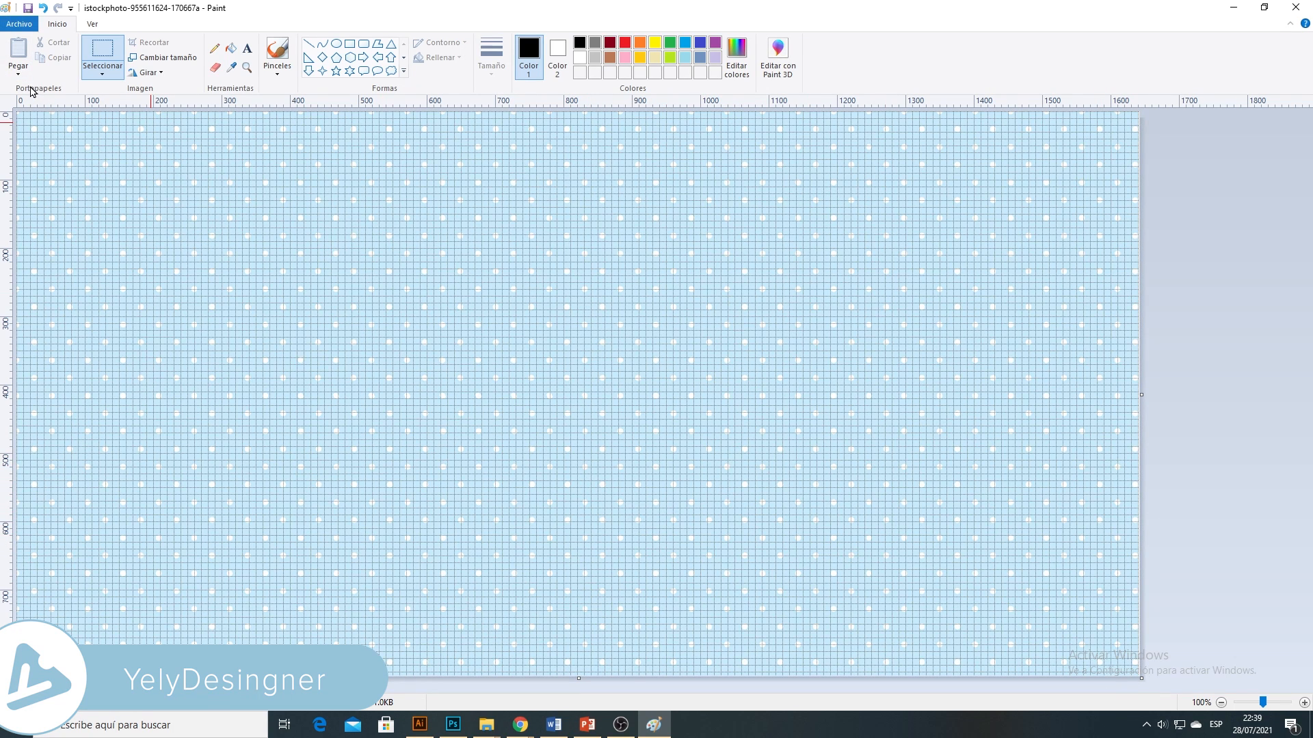
Save the tiled polka-dot image as a JPEG named LIENZO in the MOLDE LETRA 3D folder
left_click(19, 24)
left_click(75, 139)
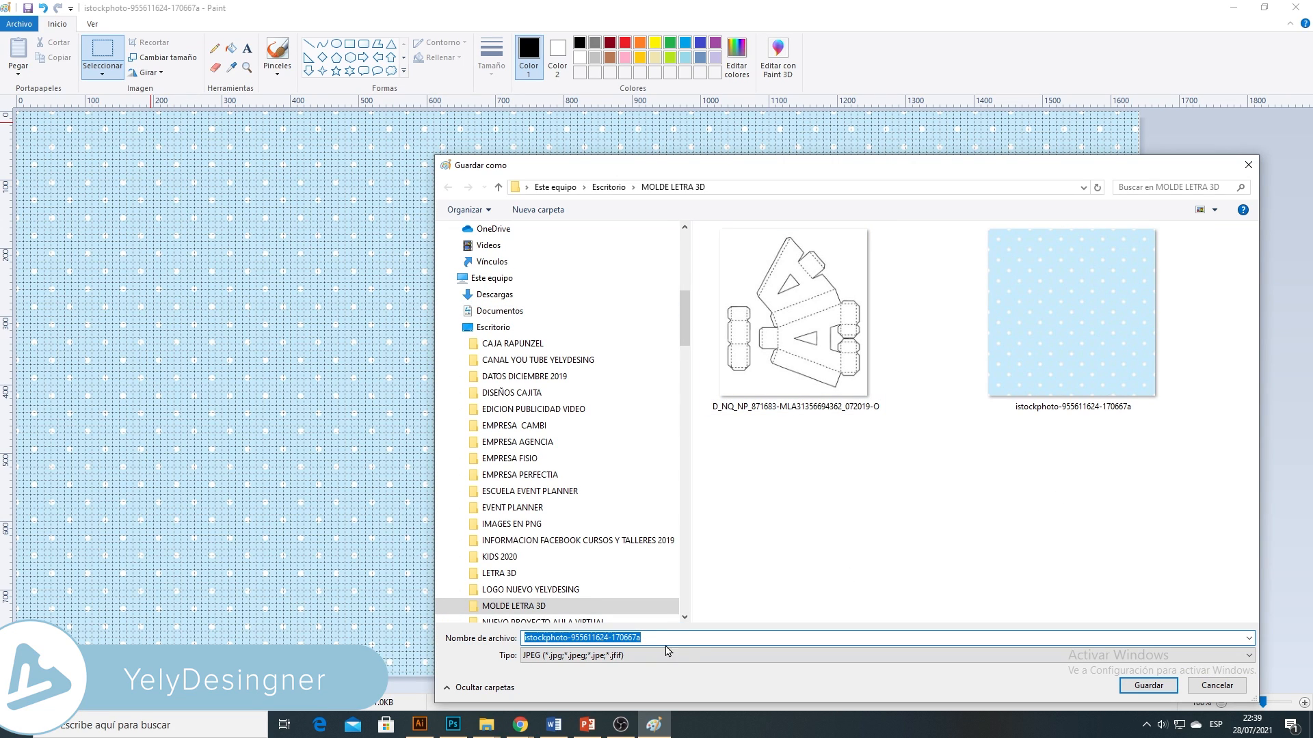
type("LIENZO")
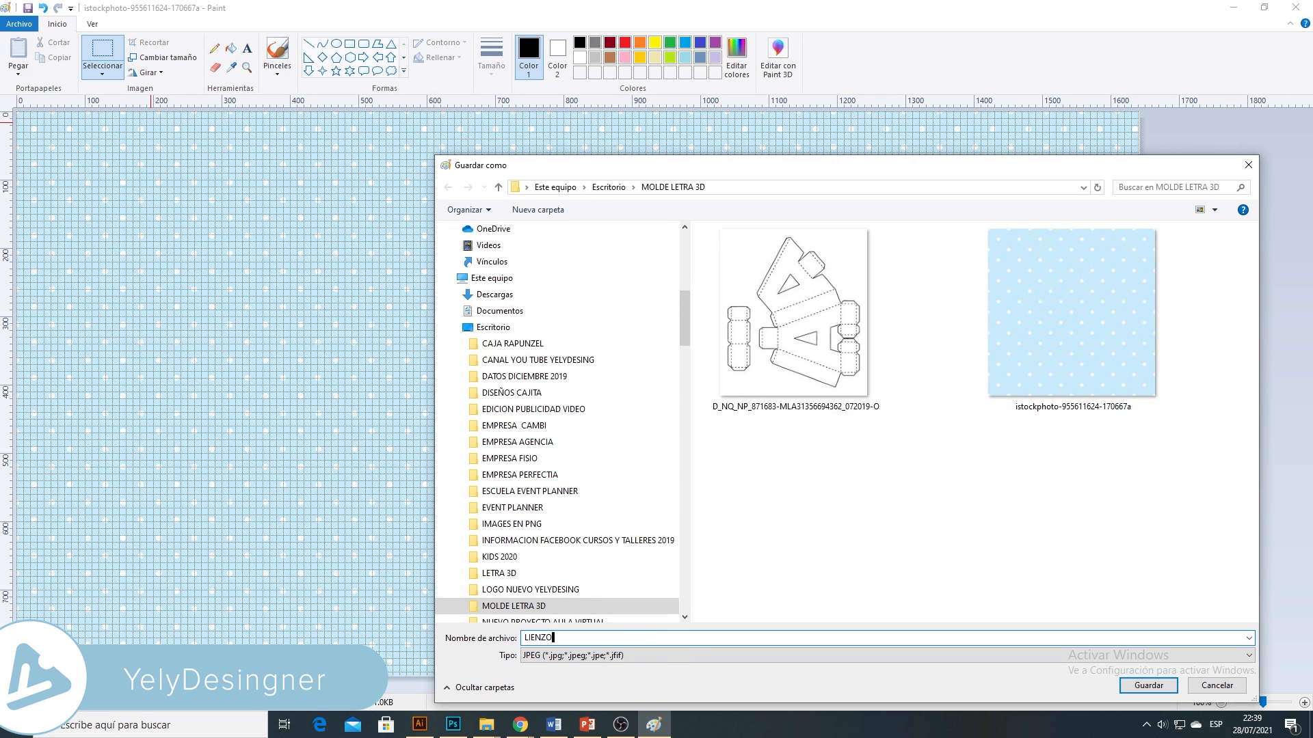
left_click(1149, 686)
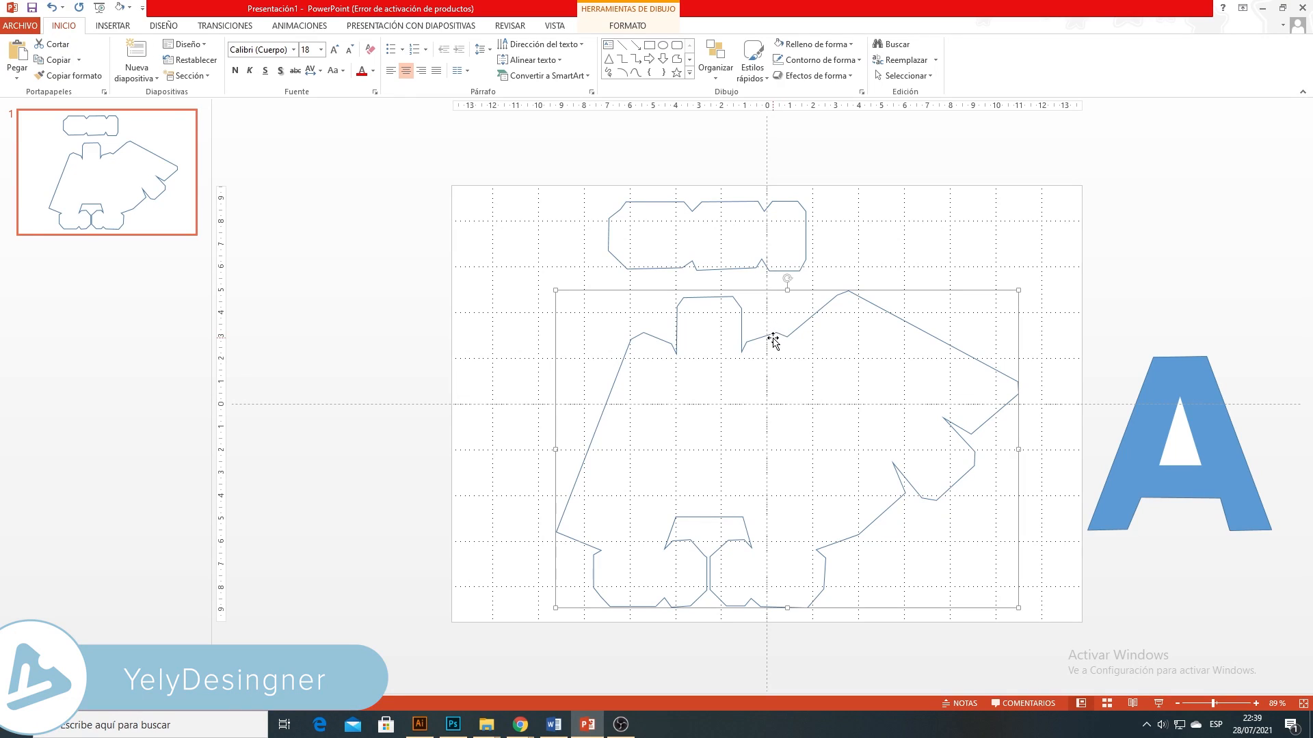
In PowerPoint, fill the large letter A template shape with the LIENZO picture from file
left_click(633, 27)
left_click(519, 44)
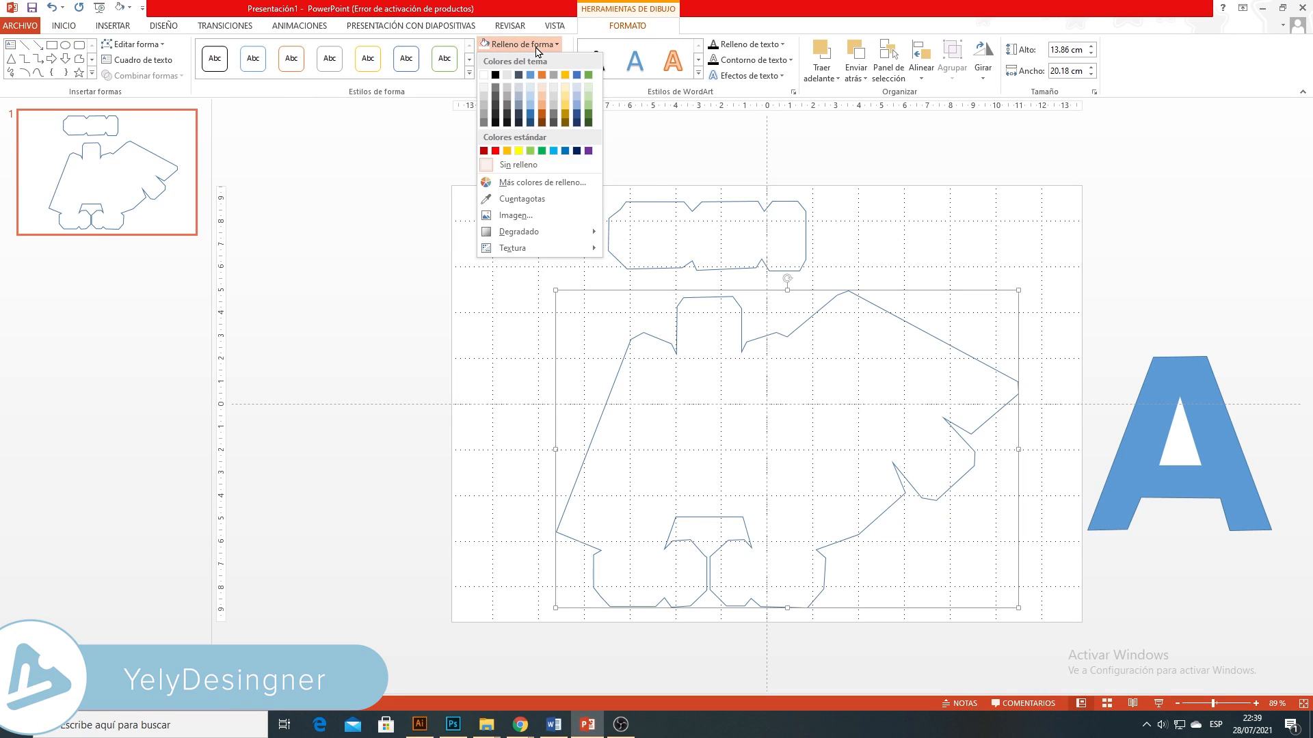
left_click(519, 216)
left_click(765, 376)
left_click(481, 128)
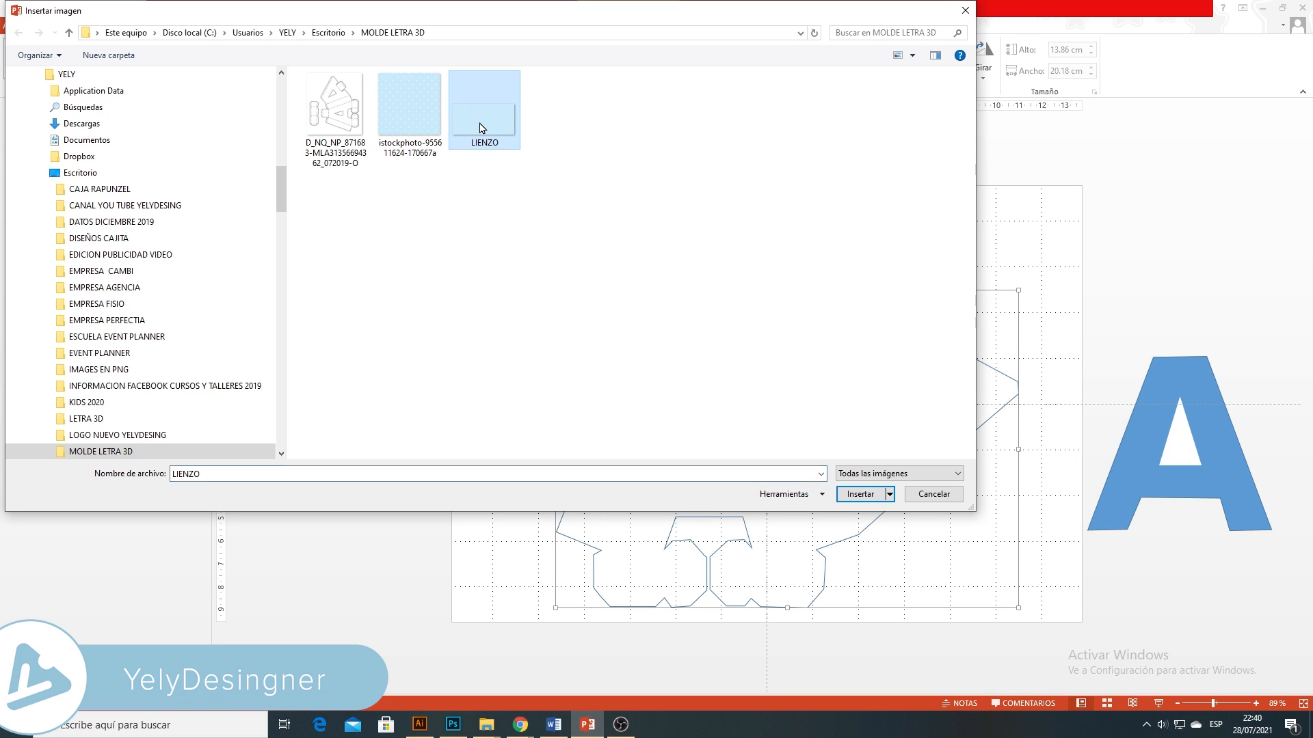
left_click(859, 494)
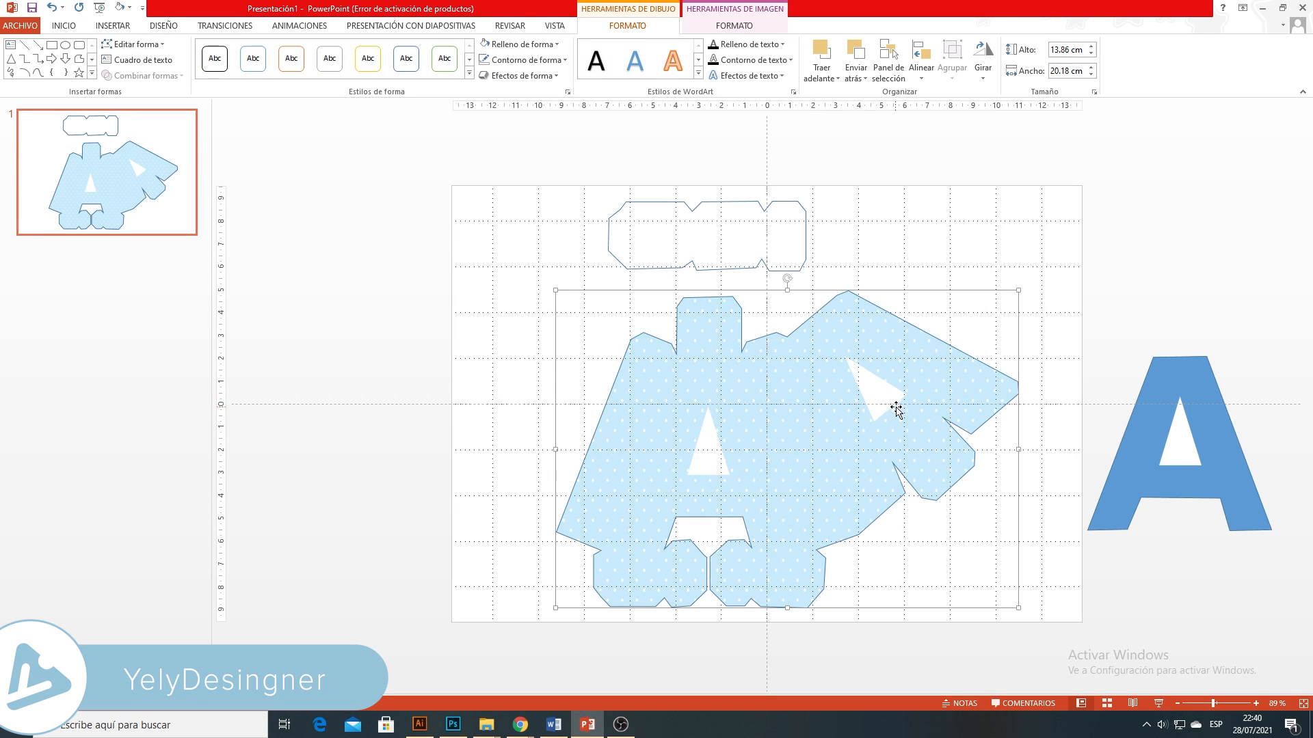
Use Crop on the large template piece to stretch its picture fill horizontally beyond both sides of the shape
left_click(758, 29)
left_click(1159, 53)
left_click_drag(1018, 448, 1079, 449)
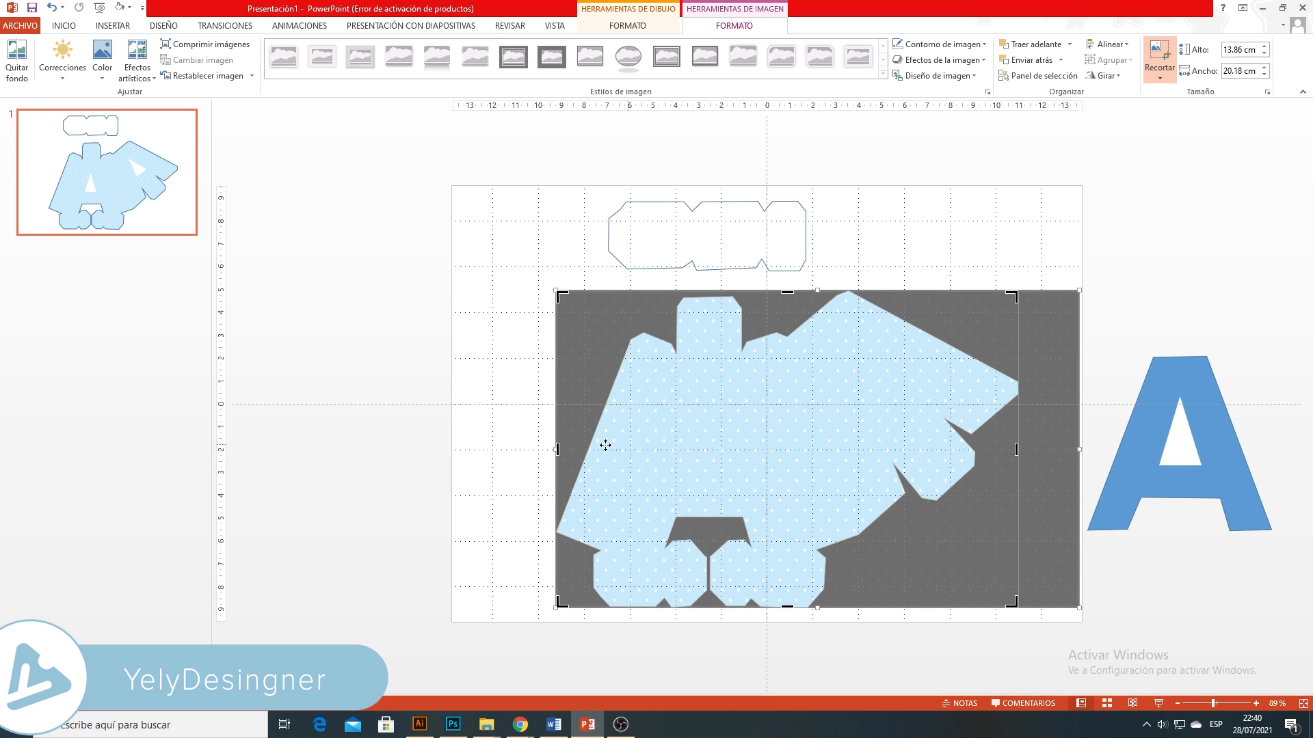
left_click_drag(554, 448, 428, 445)
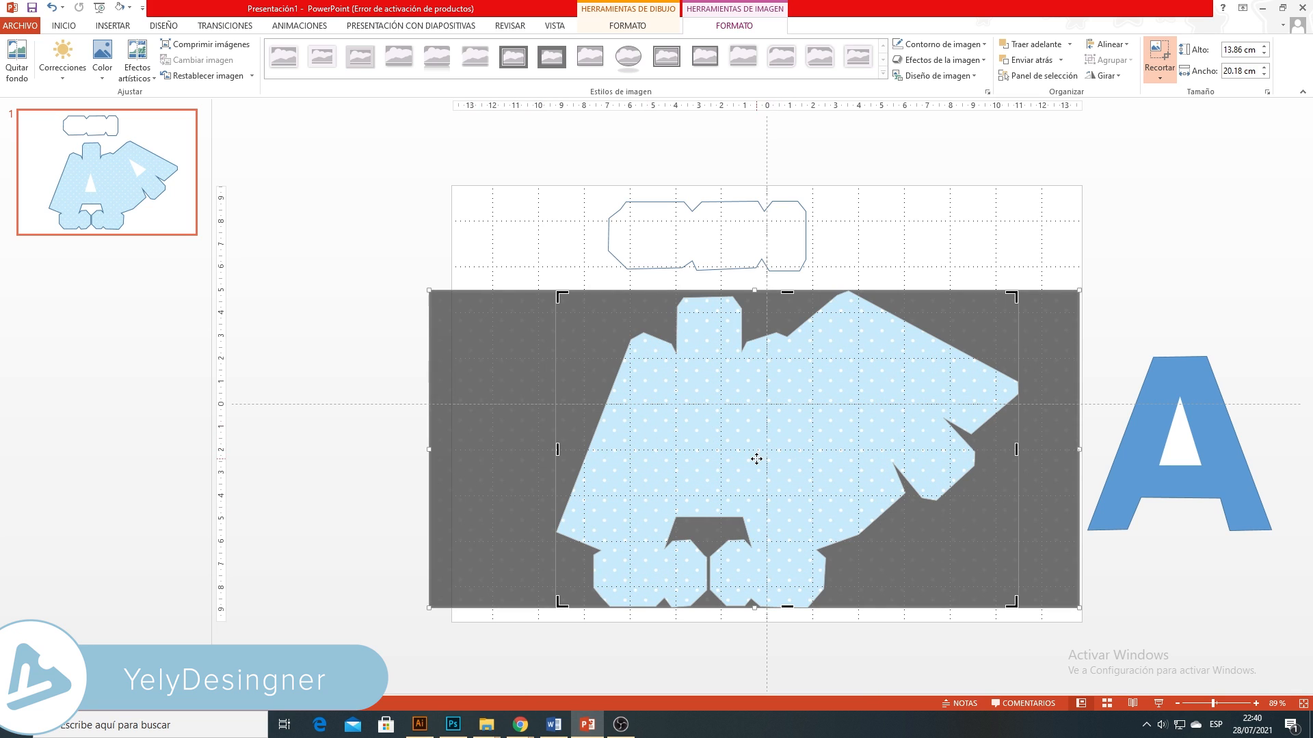
left_click(909, 273)
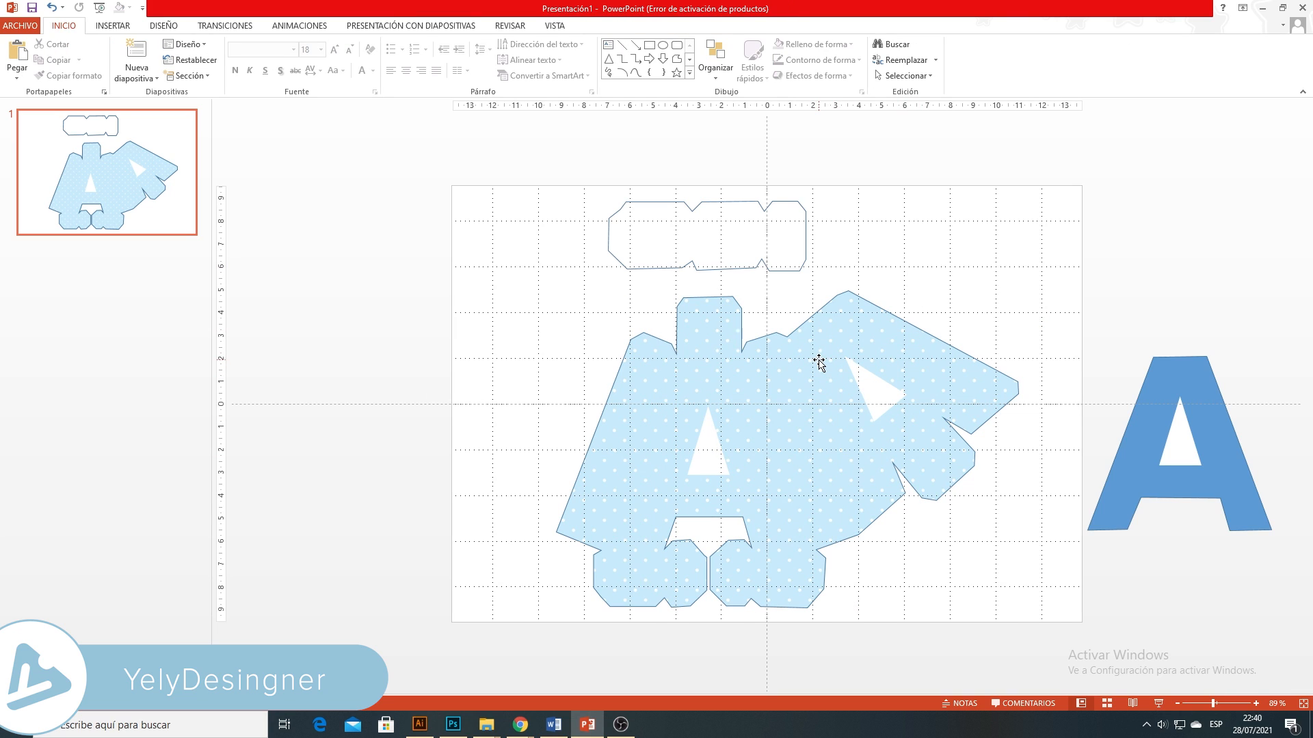
Remove the outline from the large letter A template shape
left_click(788, 381)
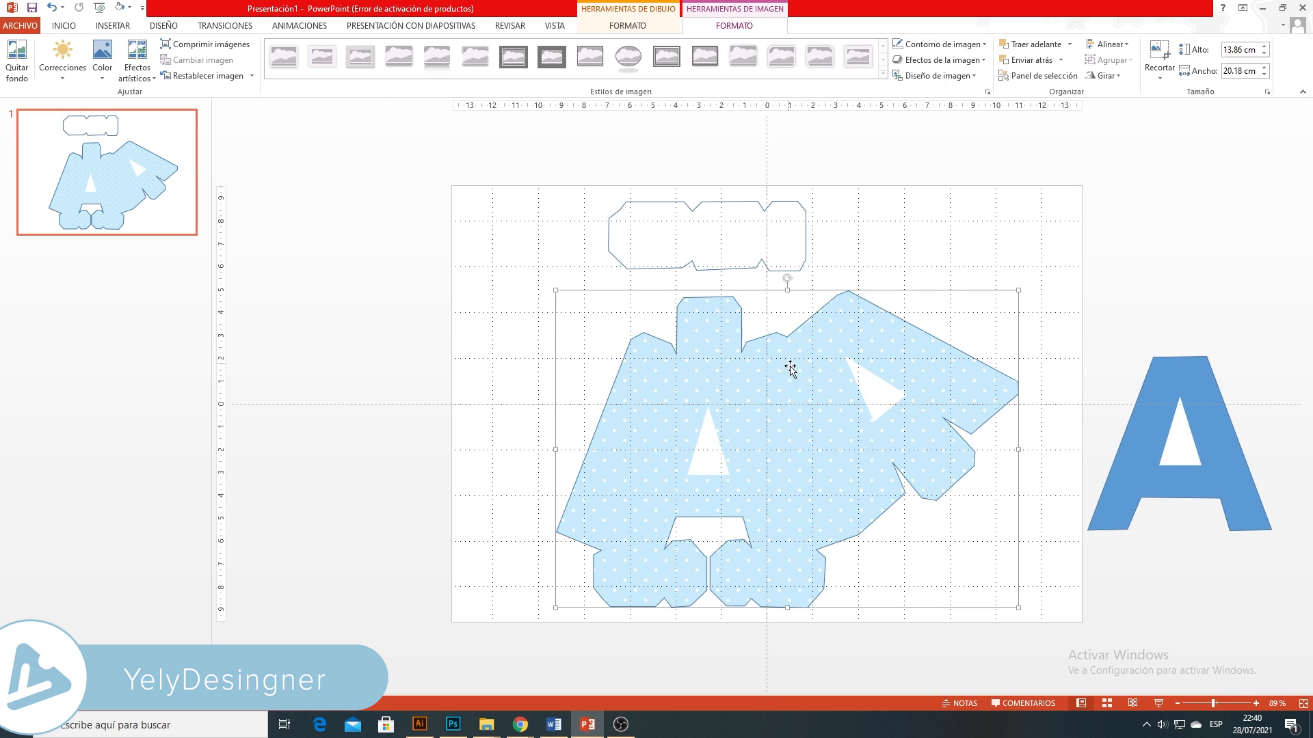
left_click(653, 28)
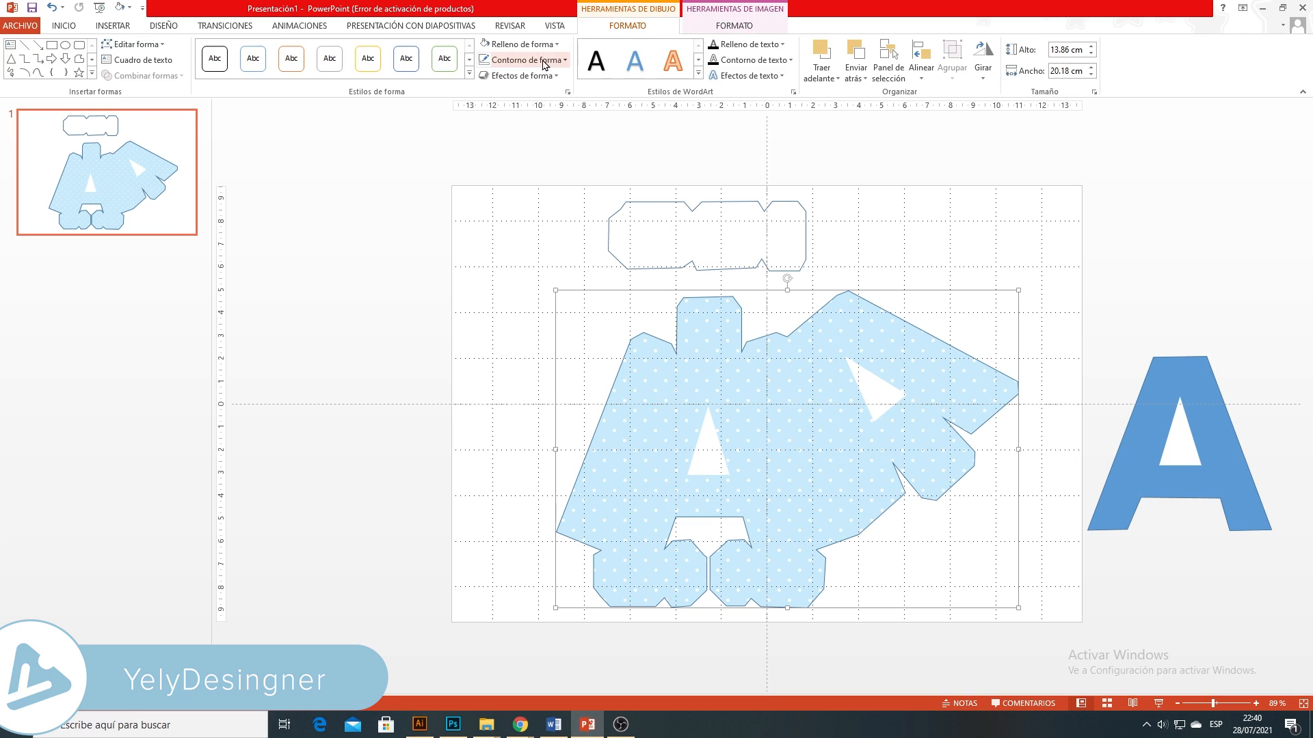
left_click(527, 59)
left_click(511, 184)
left_click(758, 434)
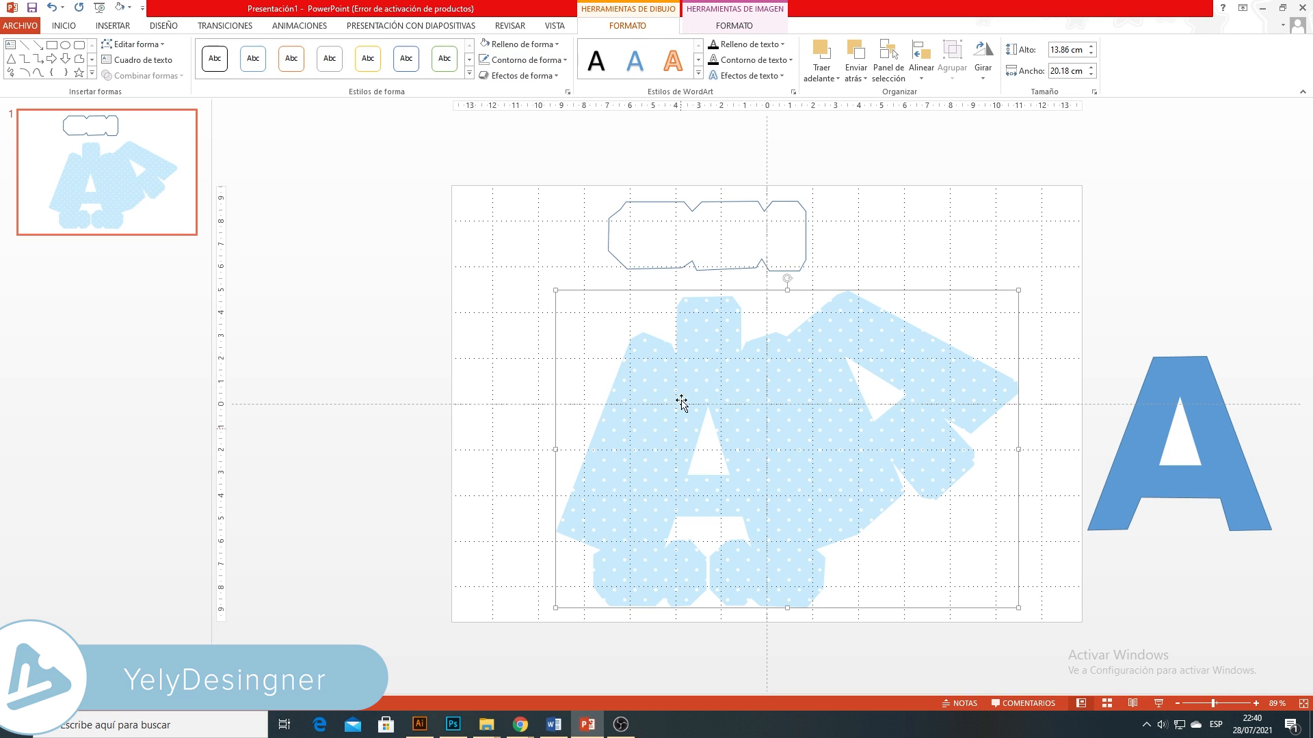
left_click(848, 250)
Fill the small tabbed strip above the template with the LIENZO picture from file
left_click(805, 222)
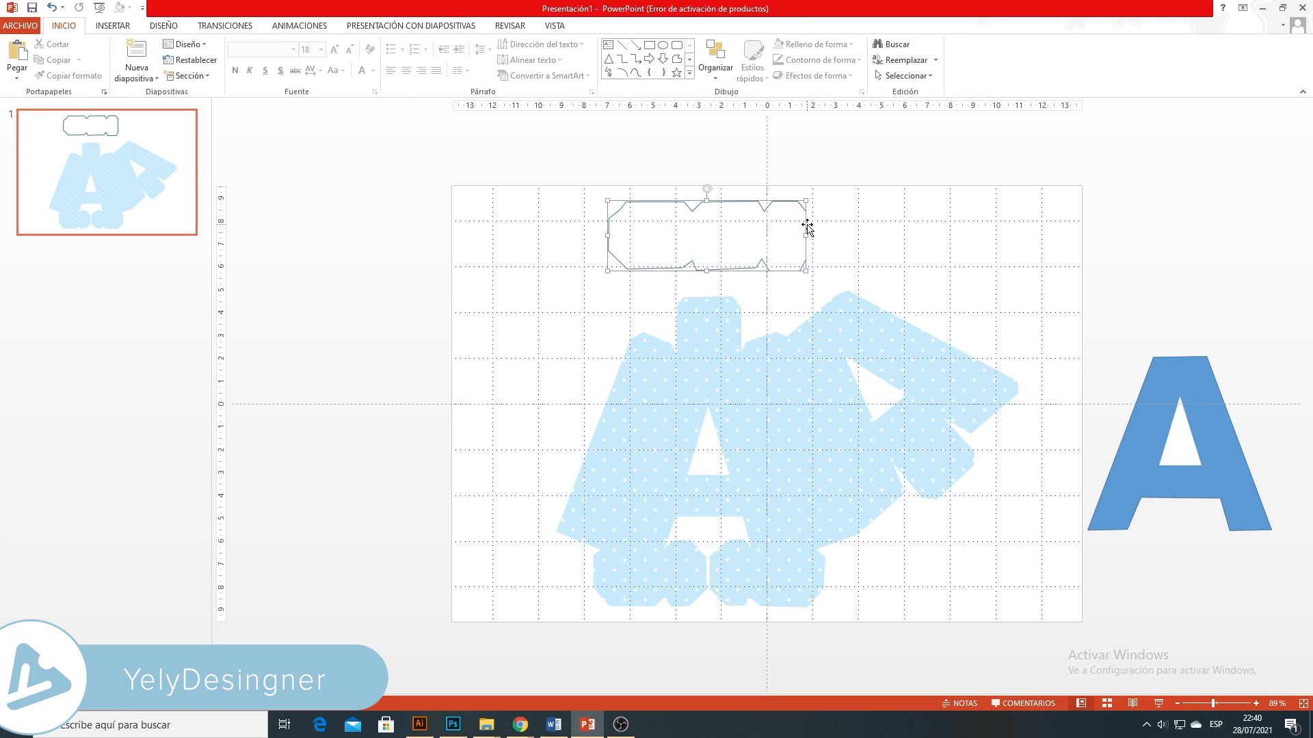
left_click(521, 43)
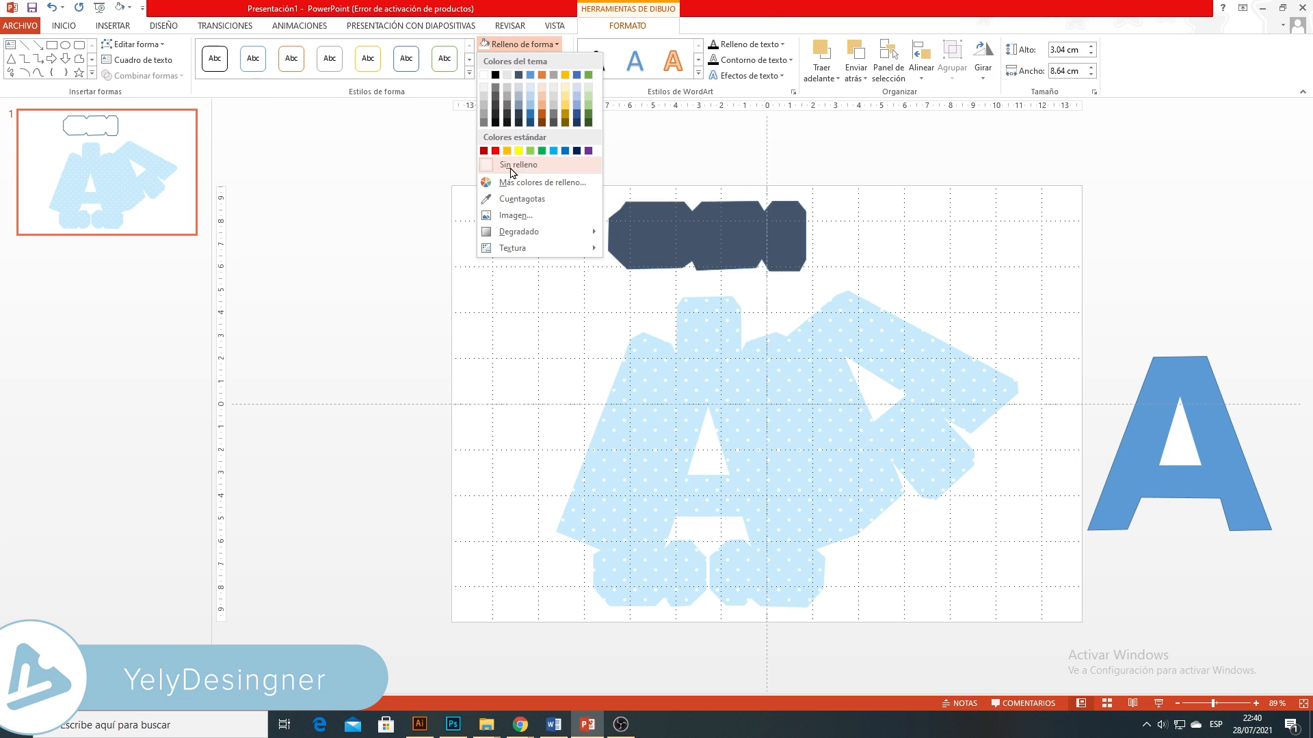
left_click(512, 217)
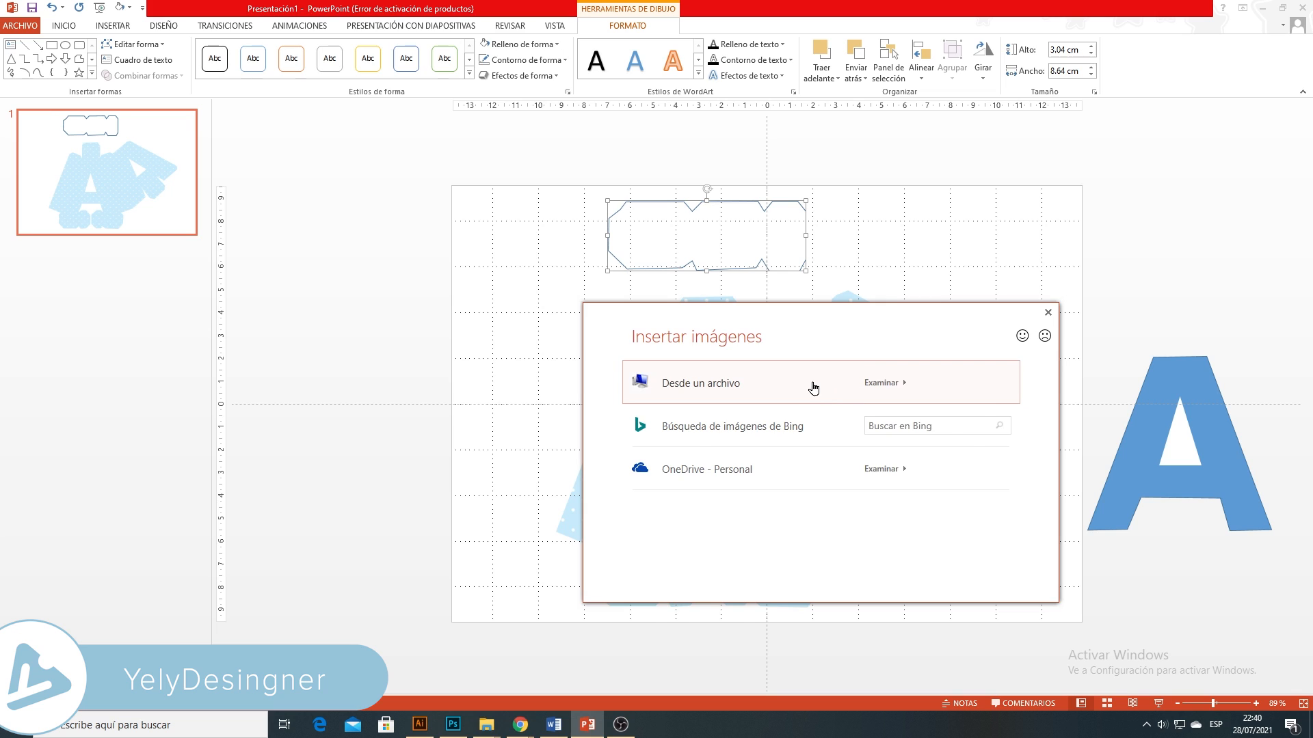
left_click(818, 385)
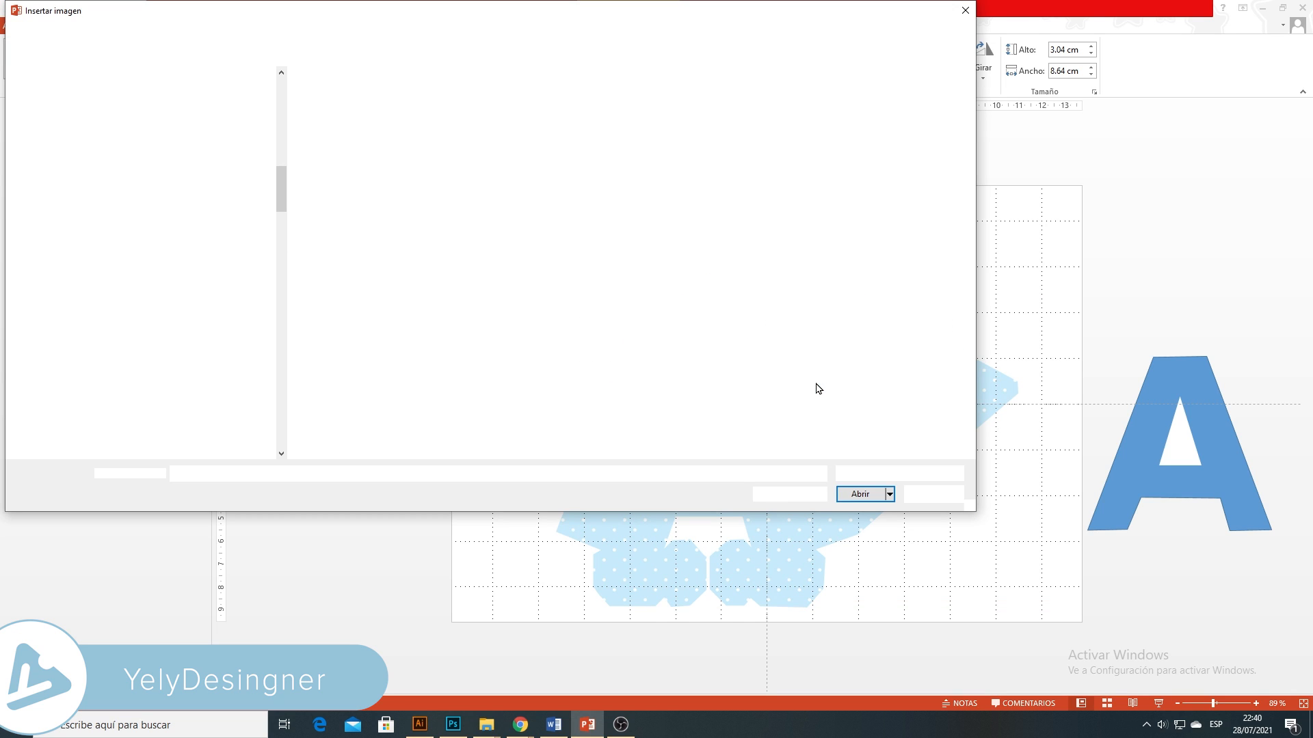
left_click(504, 128)
left_click(860, 494)
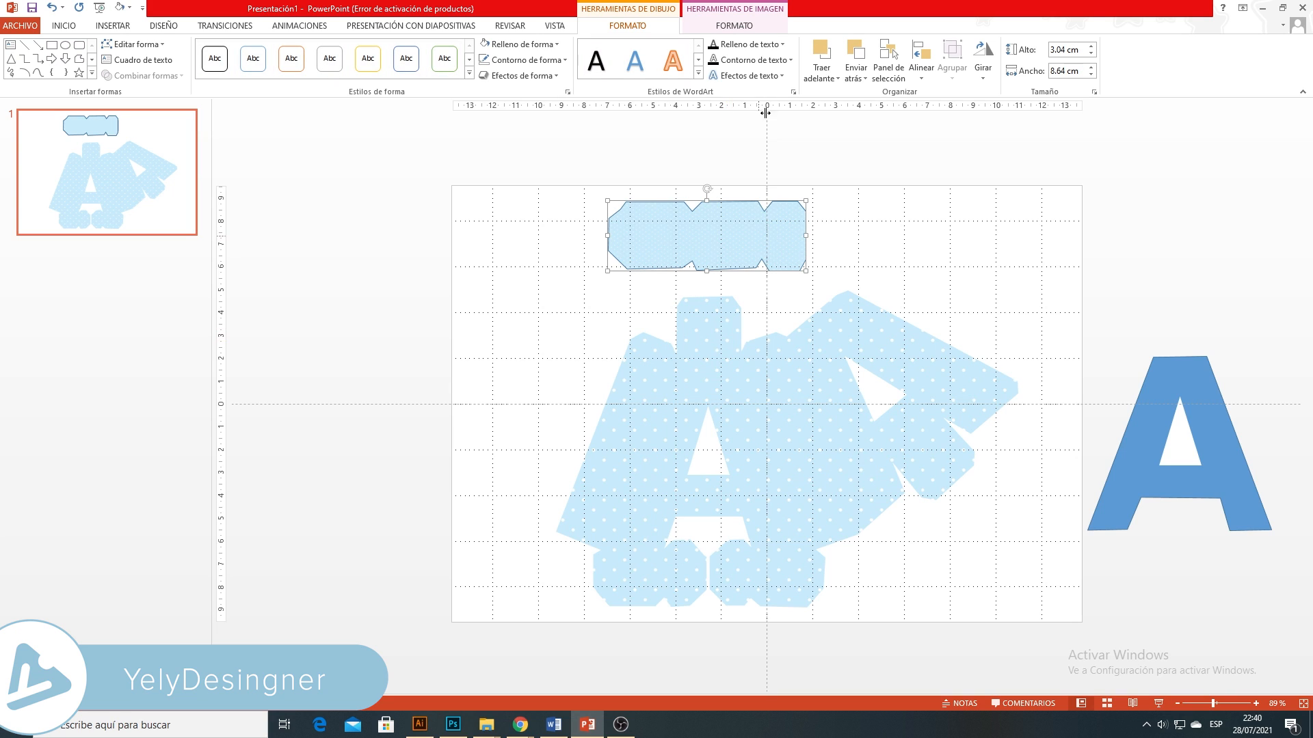
Use Crop on the strip to enlarge and reposition its picture fill so the dots match the main piece's size
left_click(788, 27)
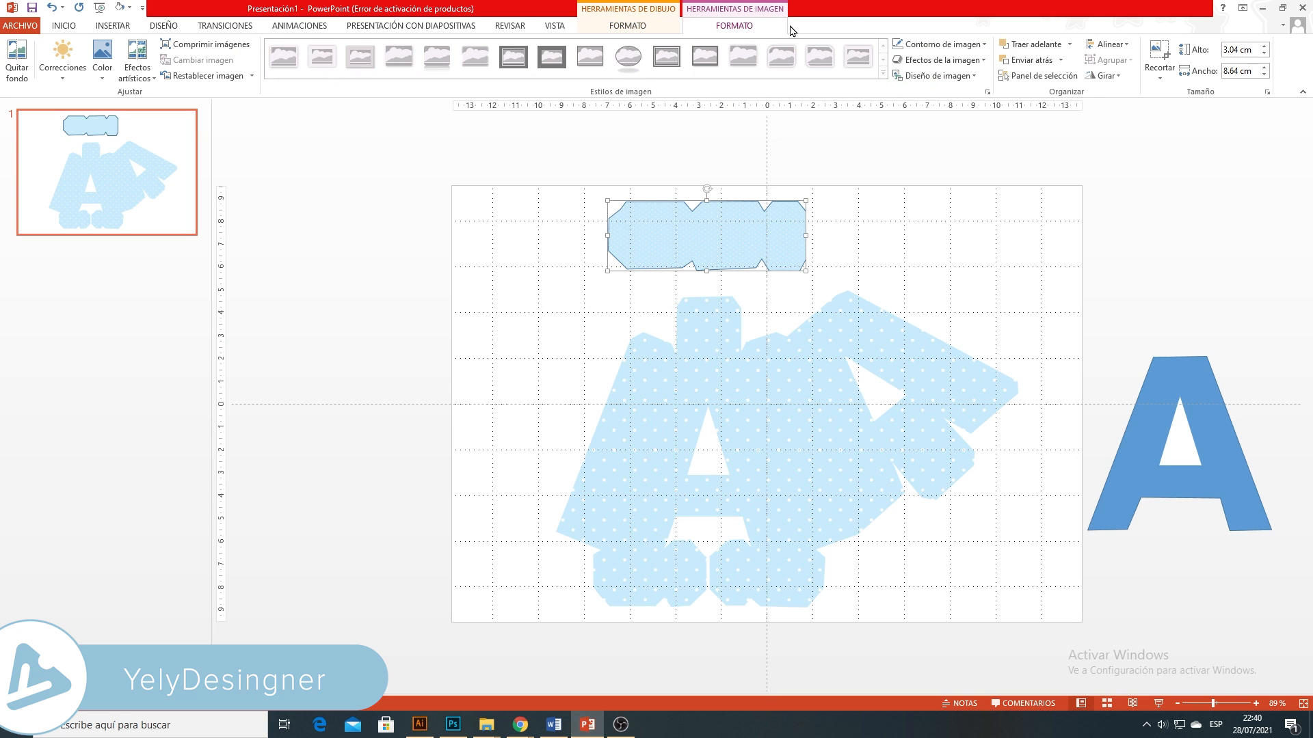
left_click(1159, 54)
left_click_drag(813, 273, 1222, 493)
left_click_drag(996, 370, 932, 363)
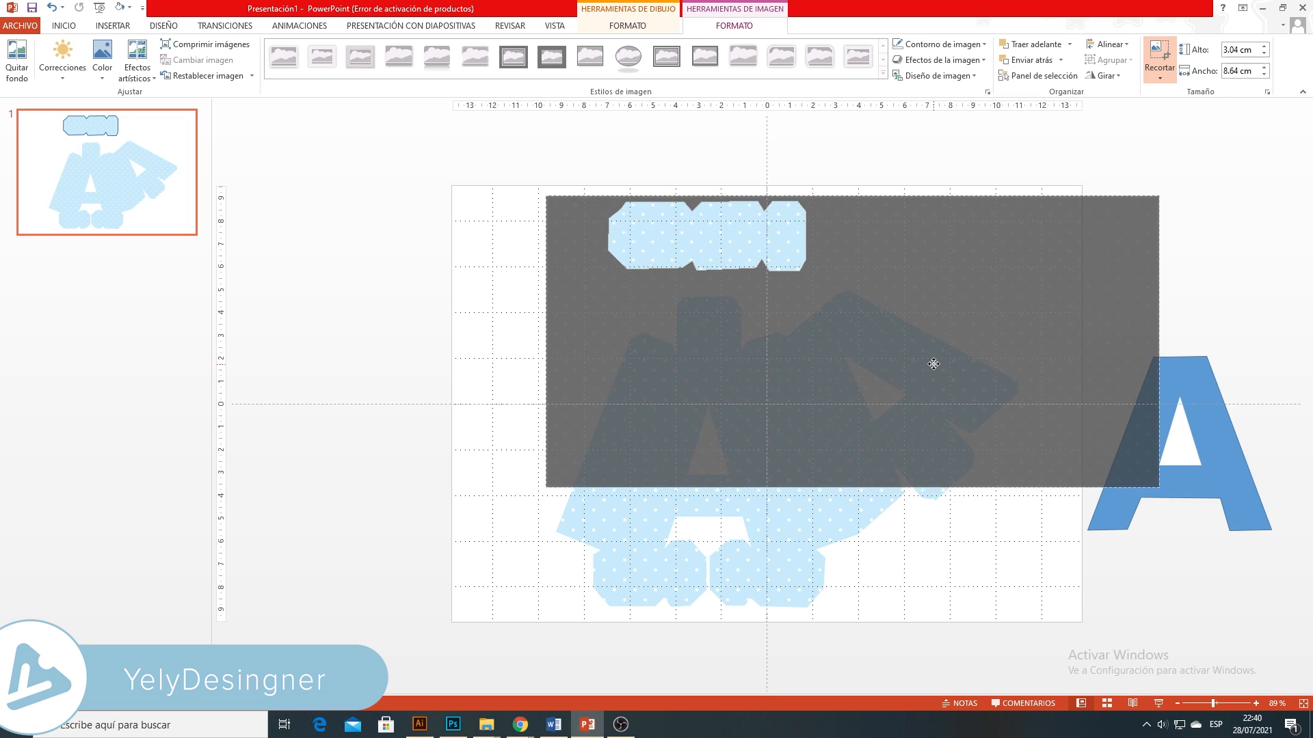
left_click(858, 178)
Remove the outline from the small tabbed strip
left_click(745, 221)
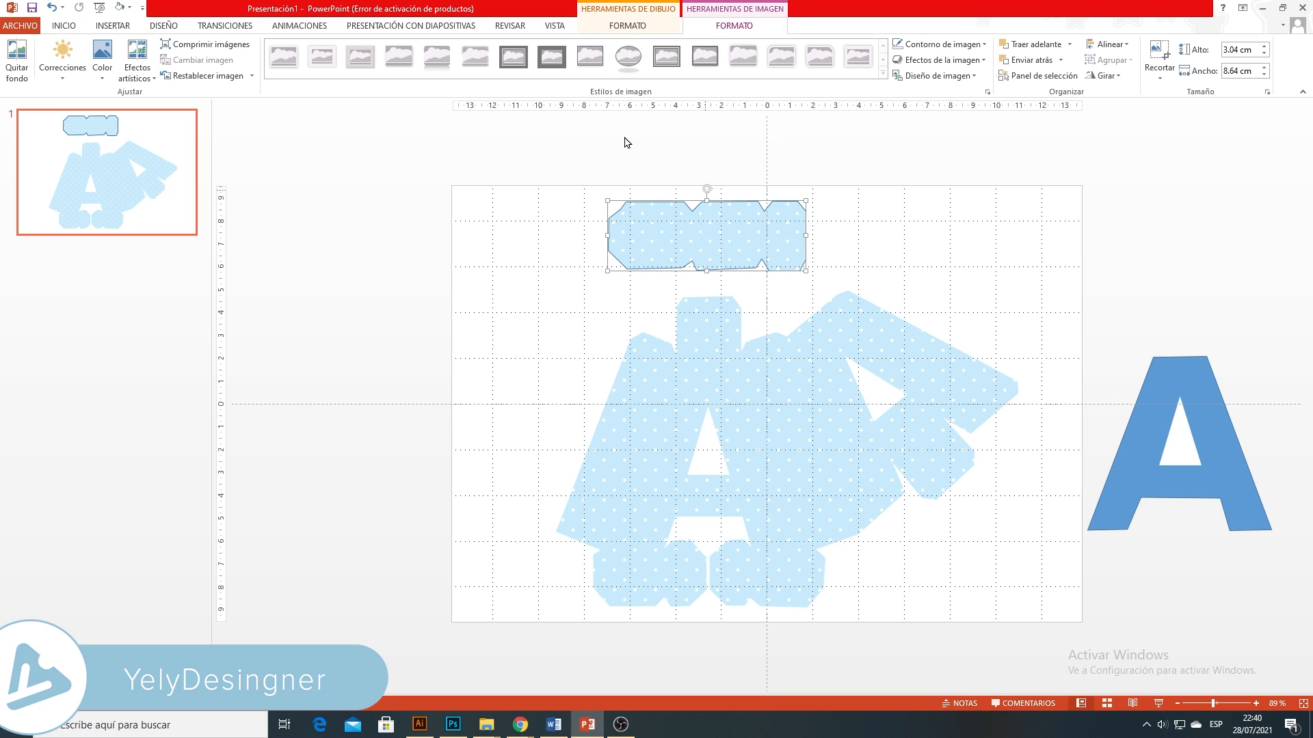
left_click(641, 27)
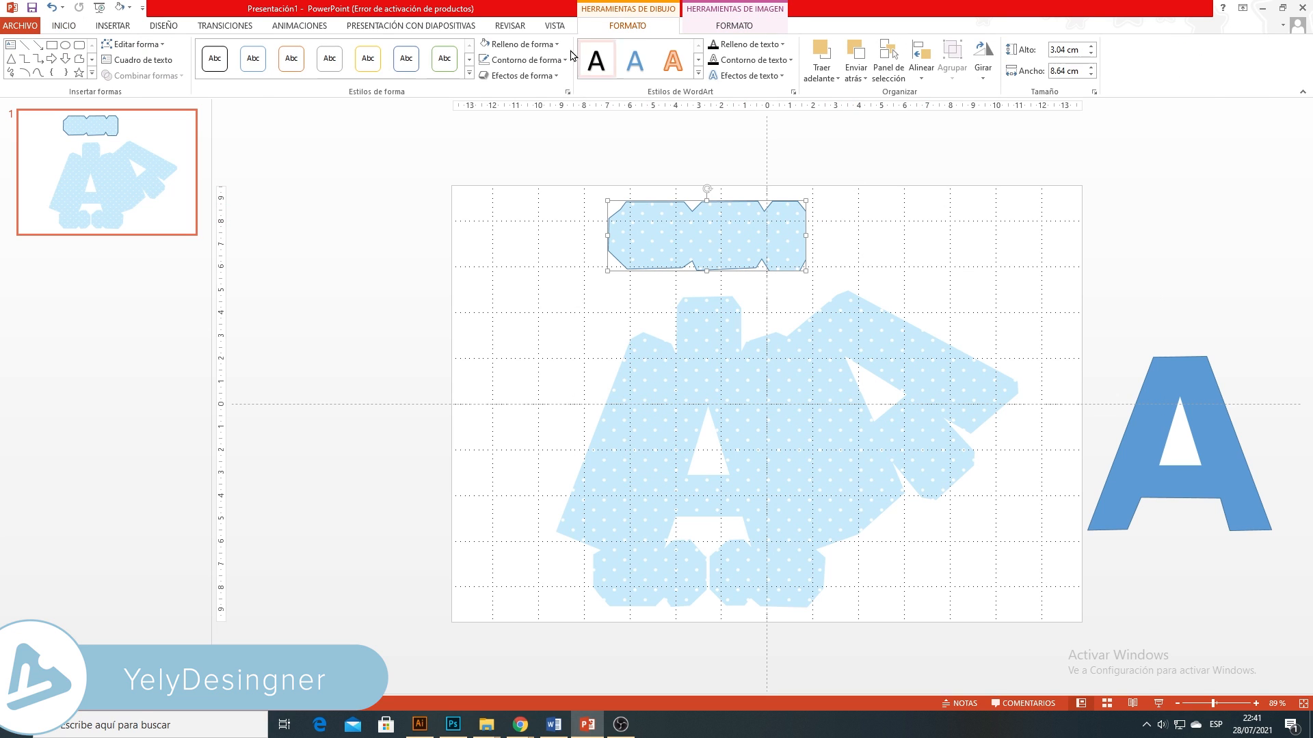
left_click(524, 60)
left_click(523, 180)
left_click(854, 239)
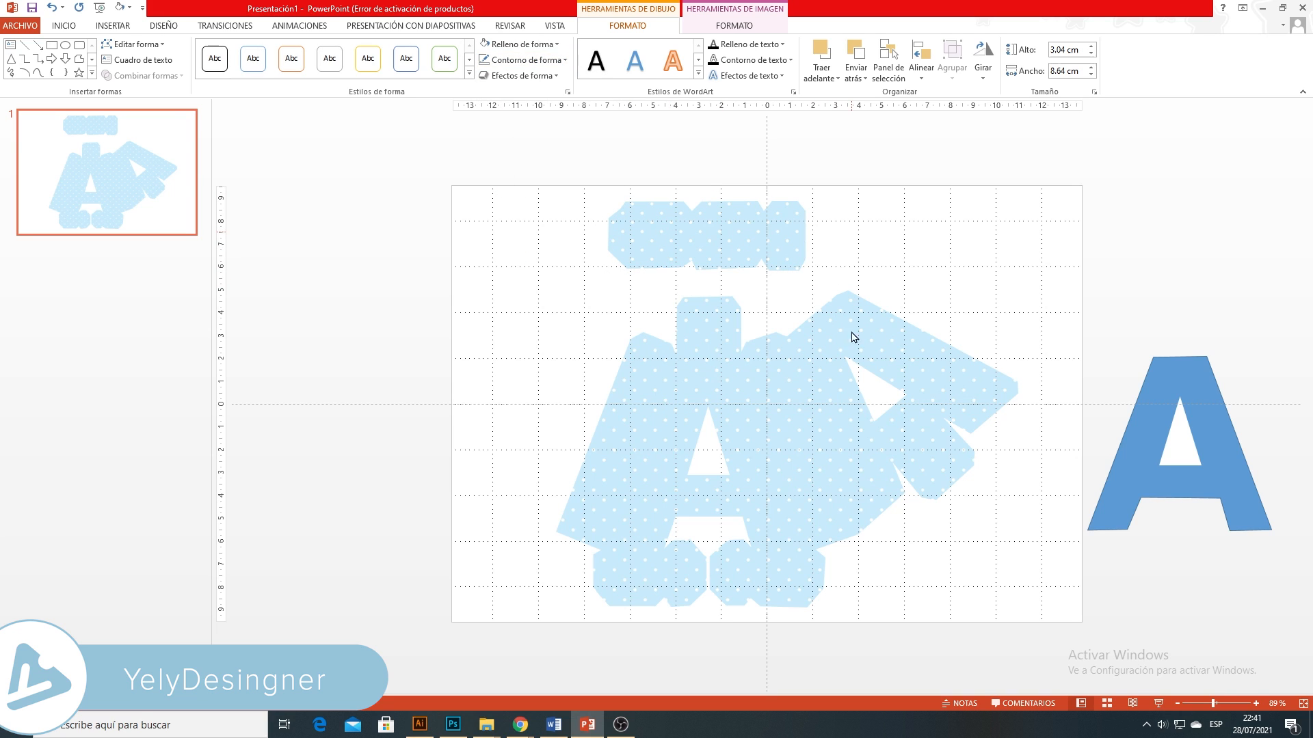
Fill the separate solid blue letter A with the picture 64276984-seamless-vector-pattern-with-white-hearts-on-pastel-background
left_click(1139, 471)
left_click(1223, 704)
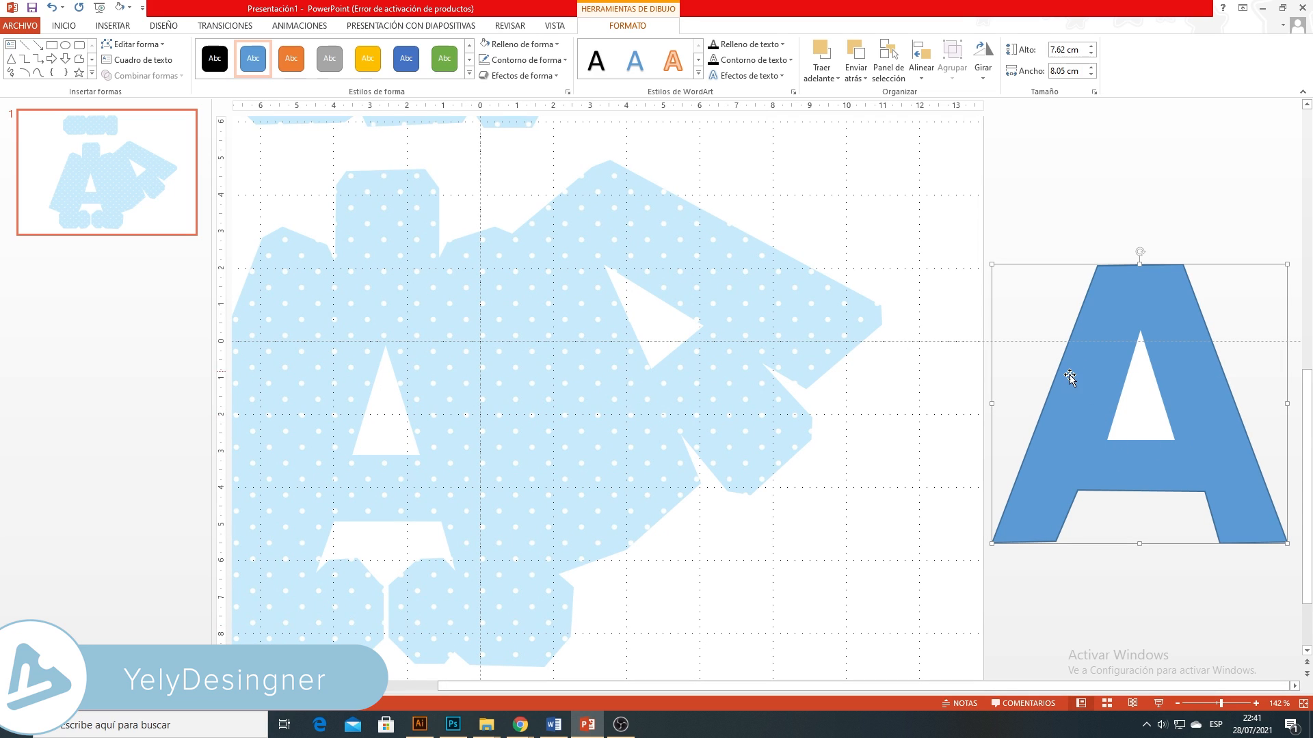
left_click(510, 45)
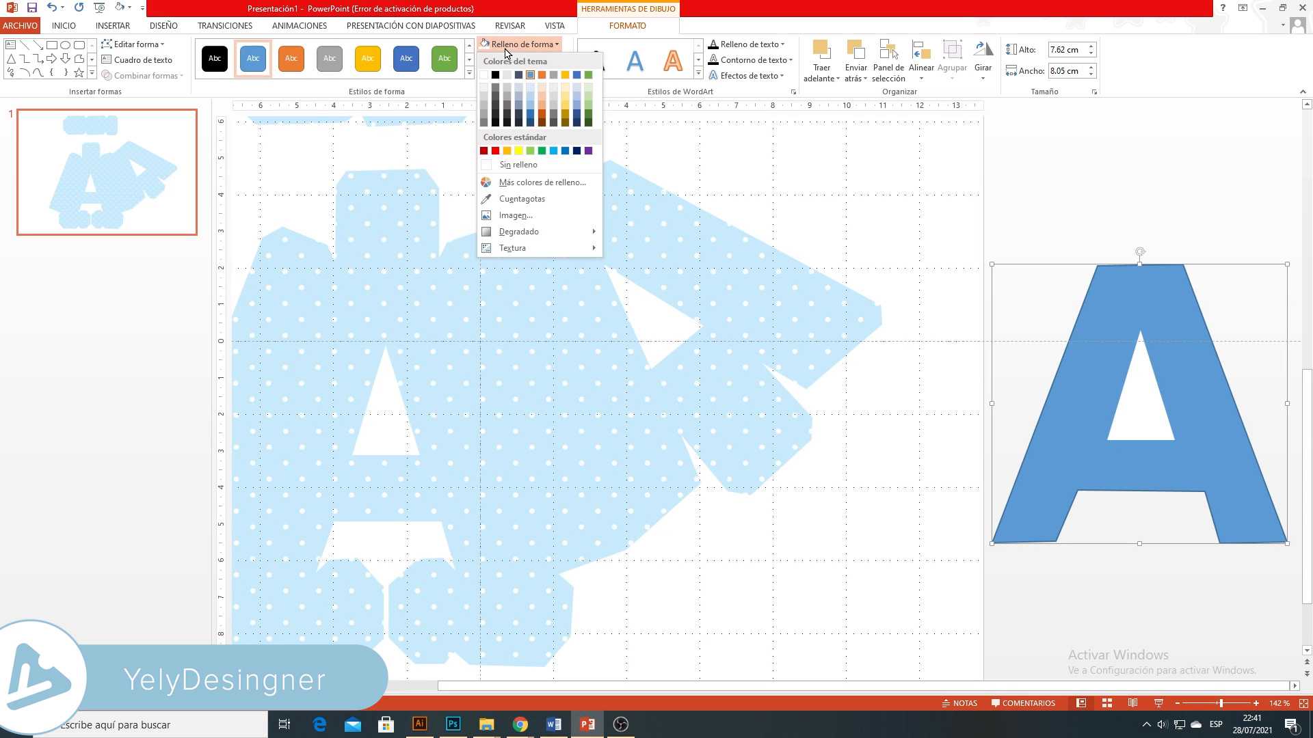
left_click(526, 216)
key("Escape")
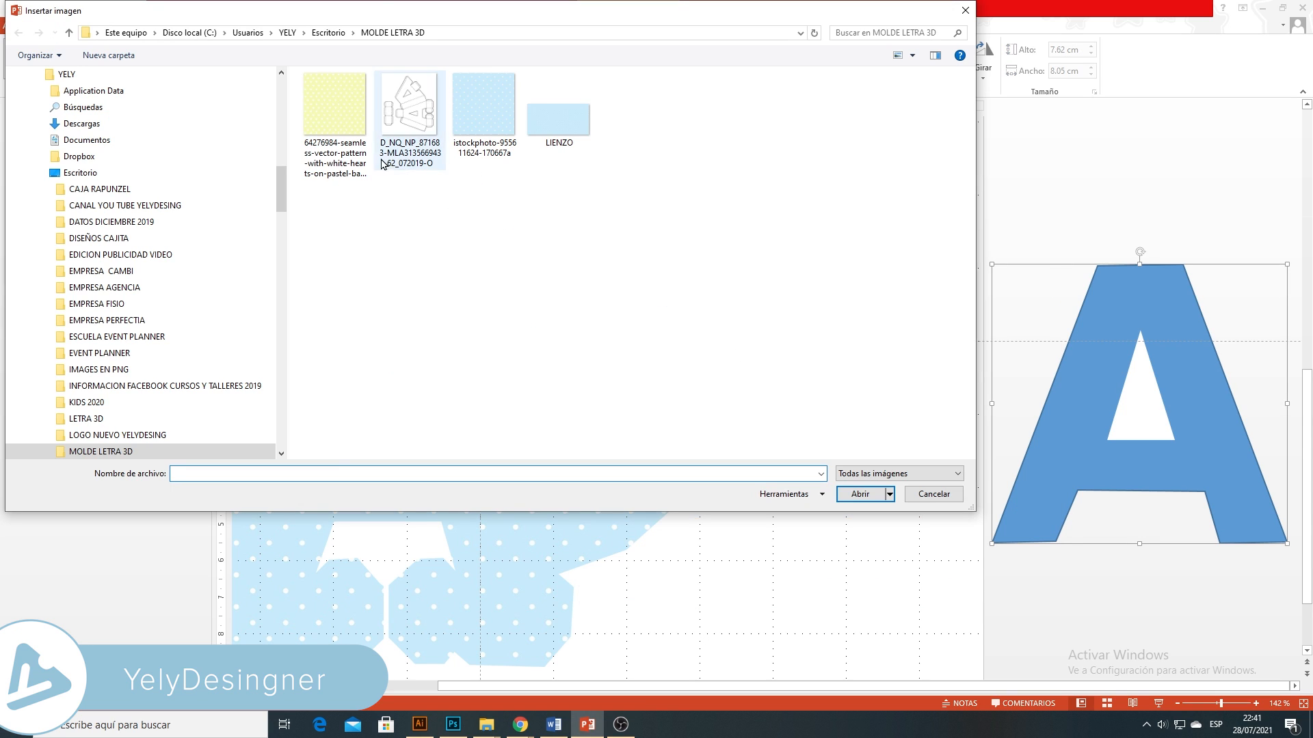
left_click(338, 130)
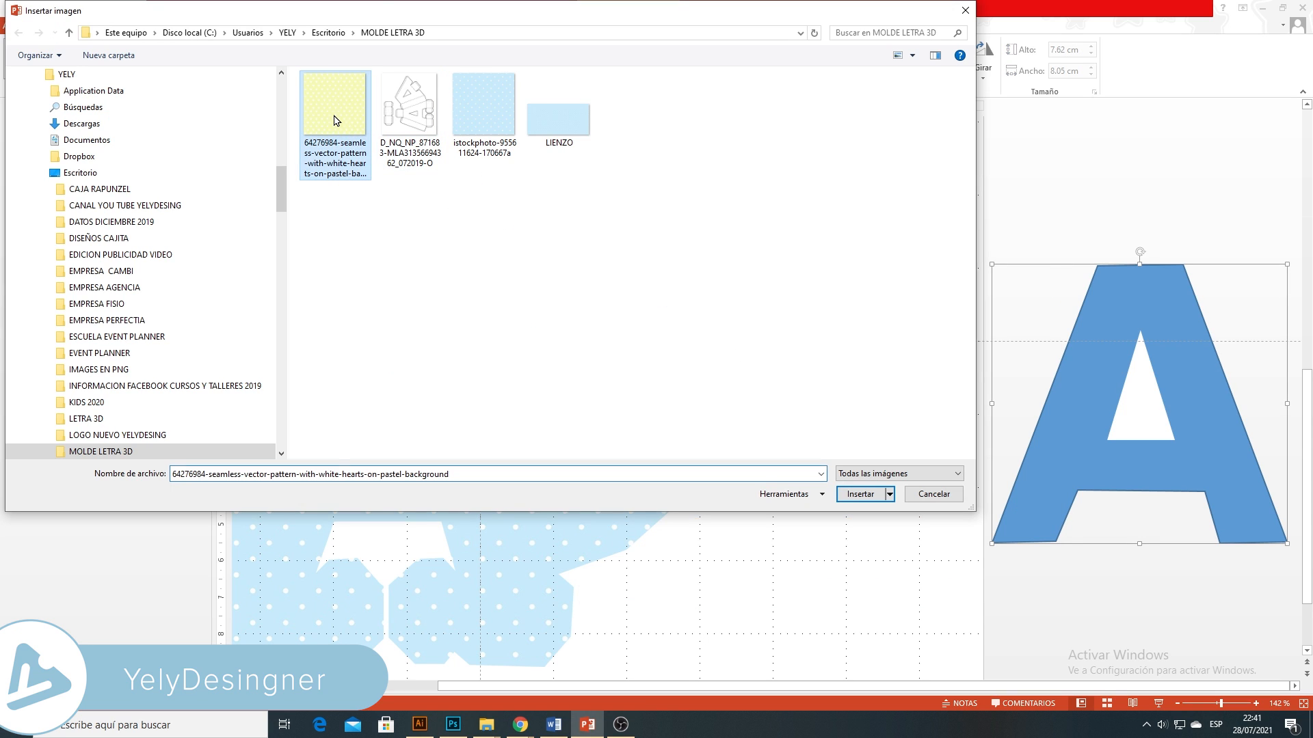
left_click(854, 494)
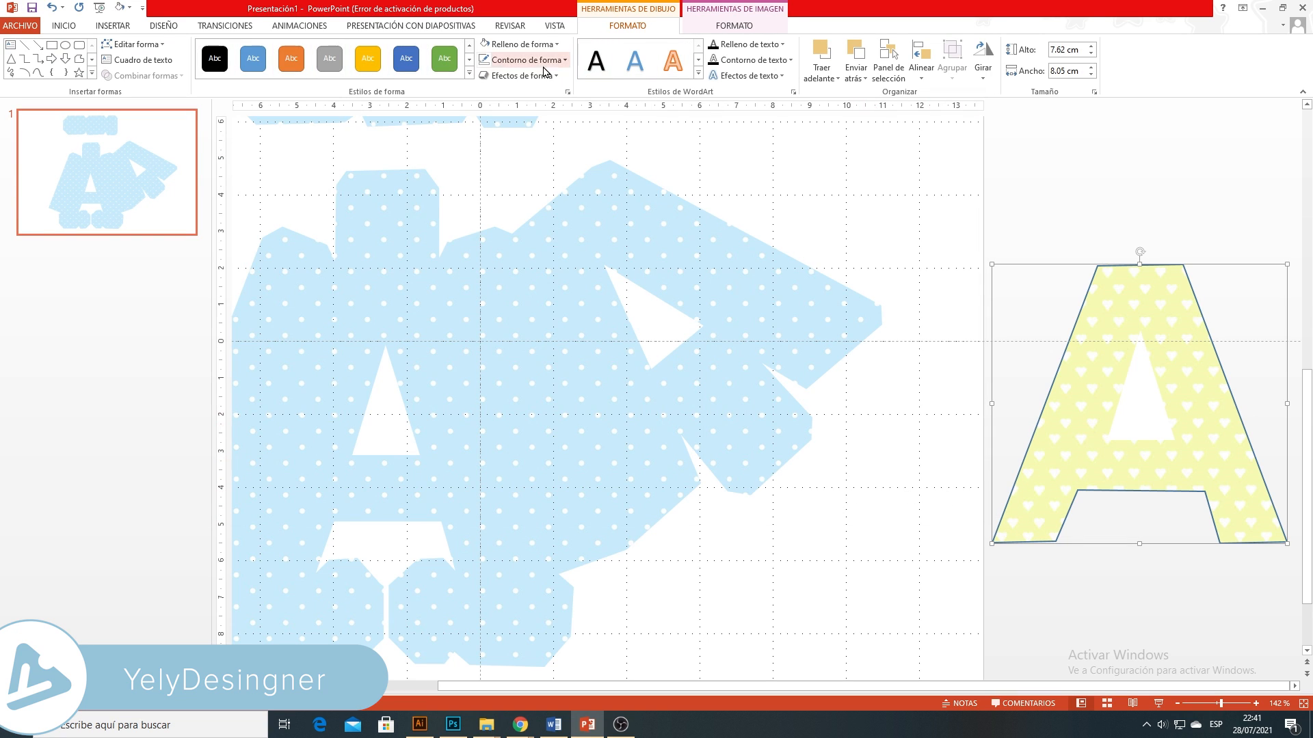
Remove the outline from the heart-patterned letter A
left_click(523, 59)
left_click(519, 180)
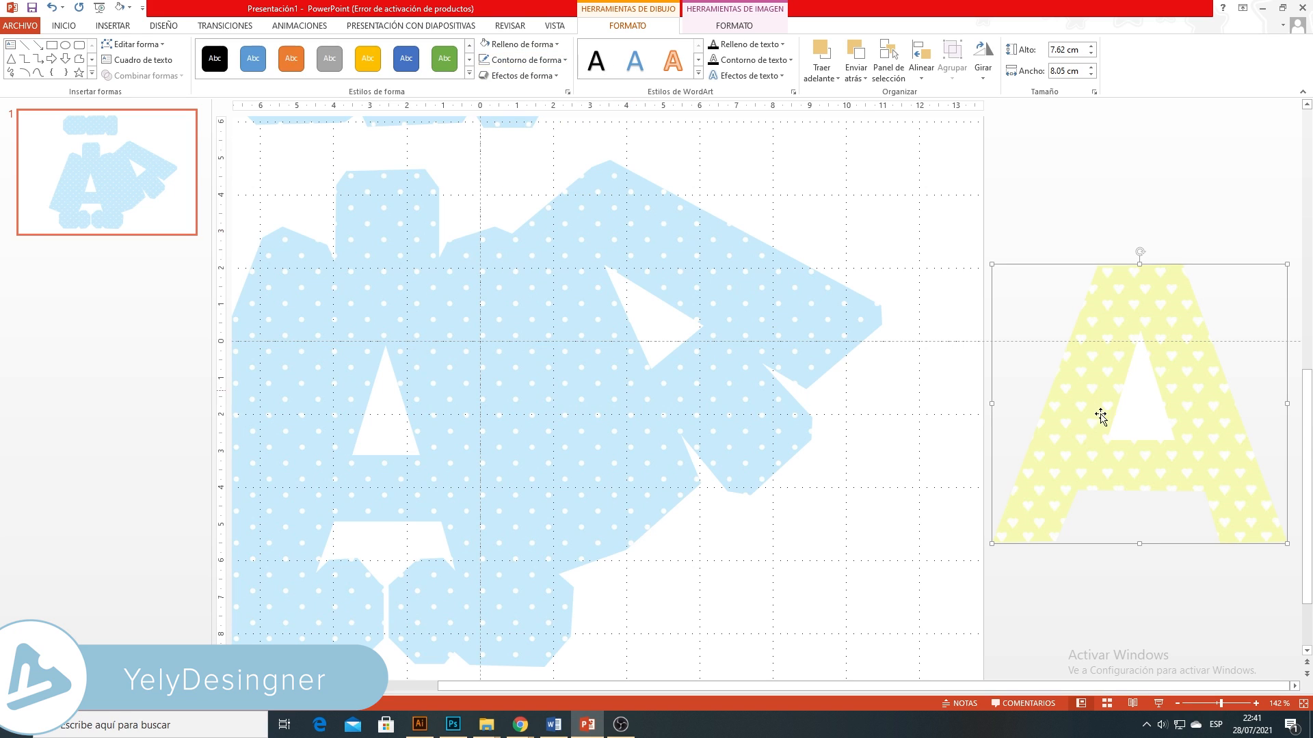
left_click(1083, 250)
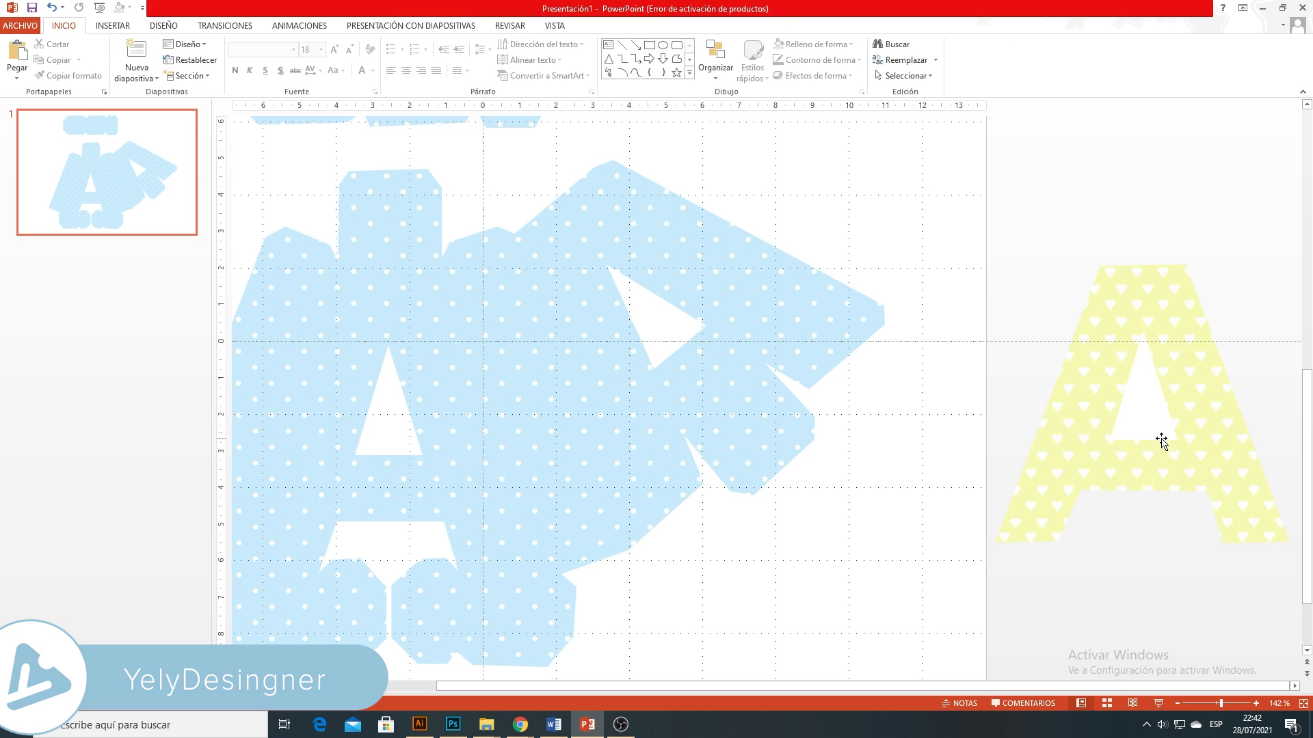
Group the heart-patterned letter A with its inner white triangle
left_click_drag(1217, 703, 1214, 703)
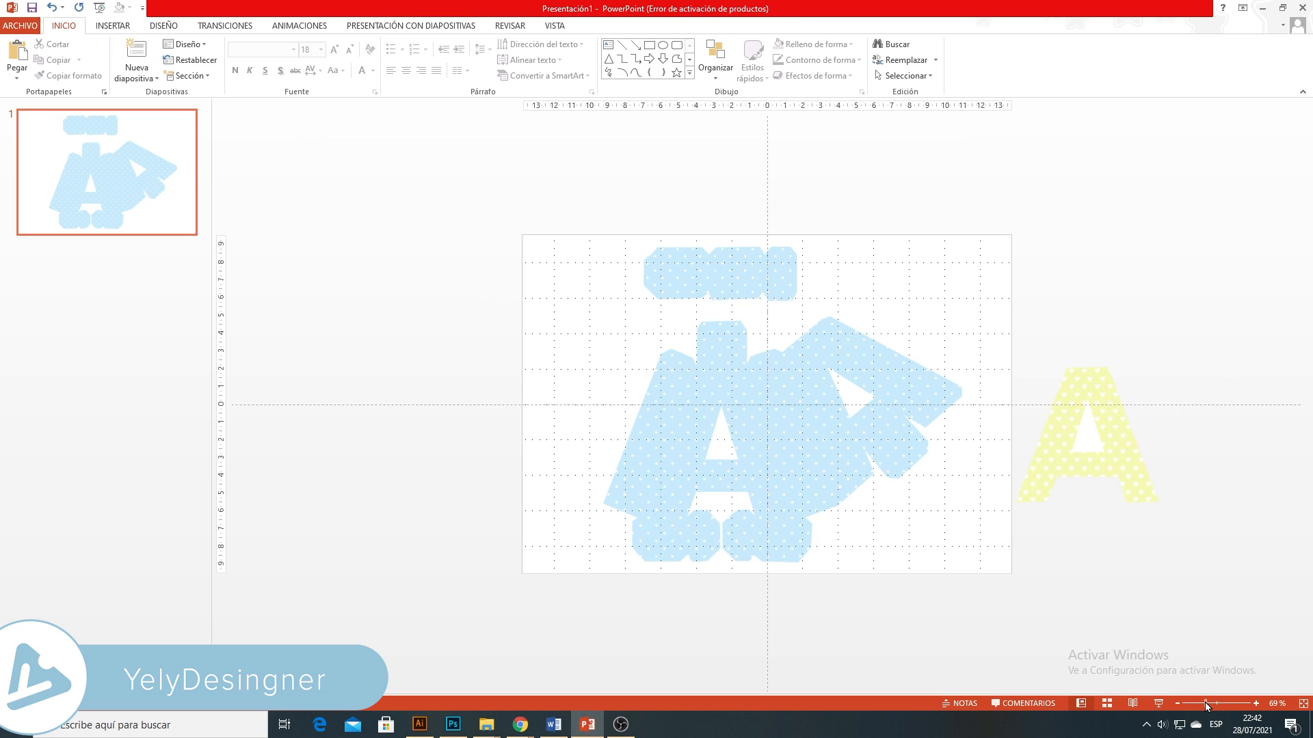
left_click_drag(997, 330, 1225, 582)
right_click(1130, 457)
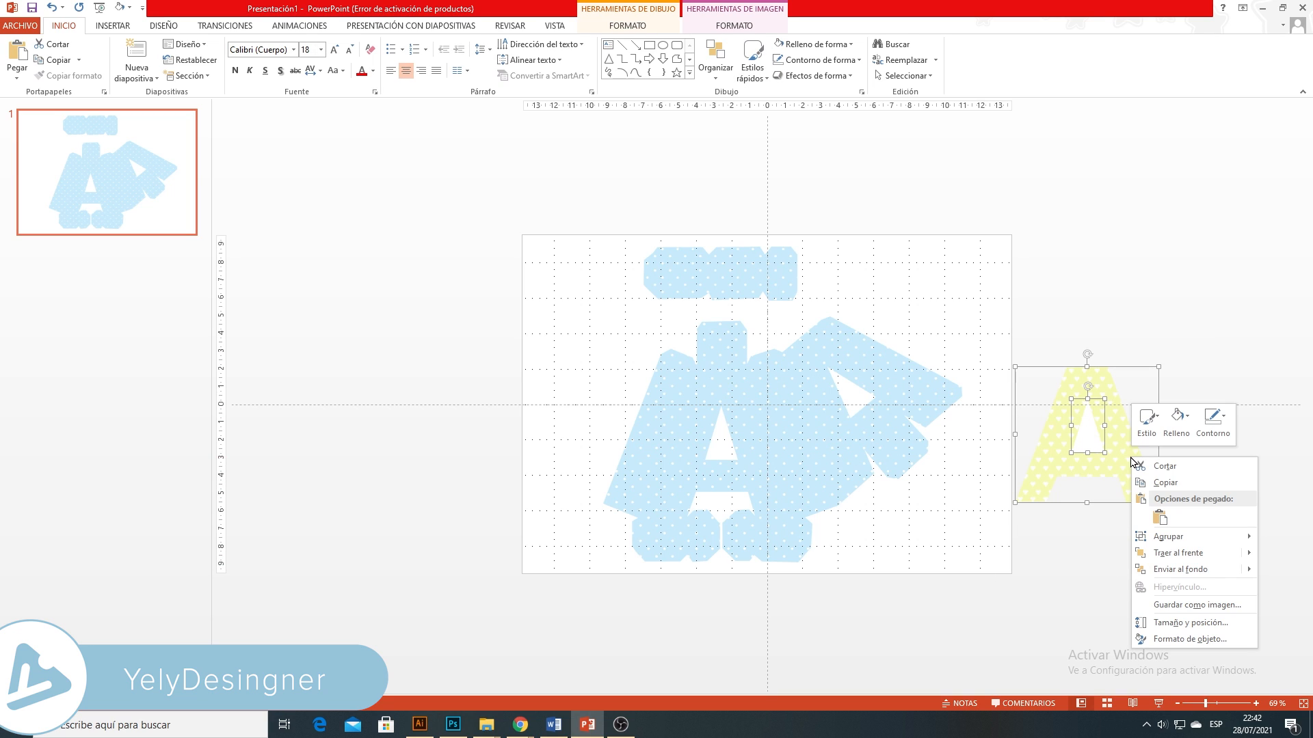
mouse_move(1180, 538)
left_click(1102, 540)
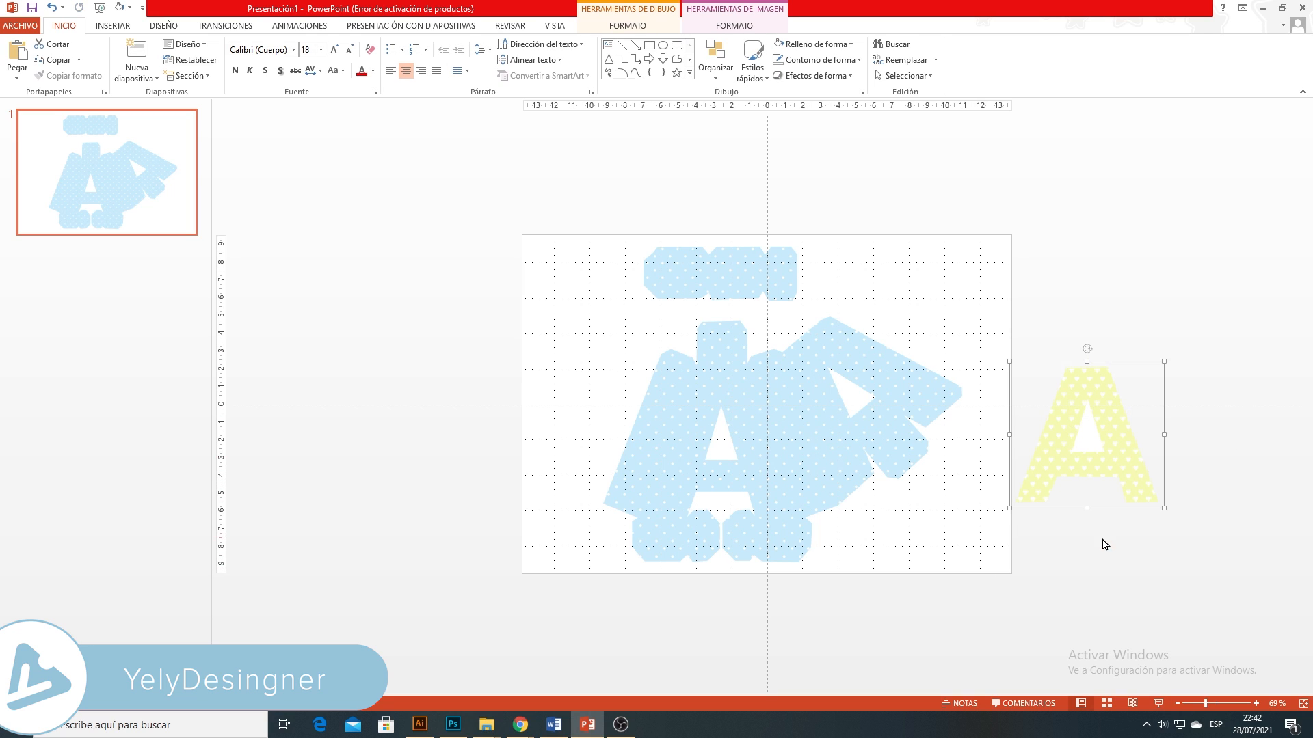
Move the grouped yellow letter A onto the template's front face, centred over its triangular opening
left_click(1101, 525)
left_click_drag(1065, 452, 697, 456)
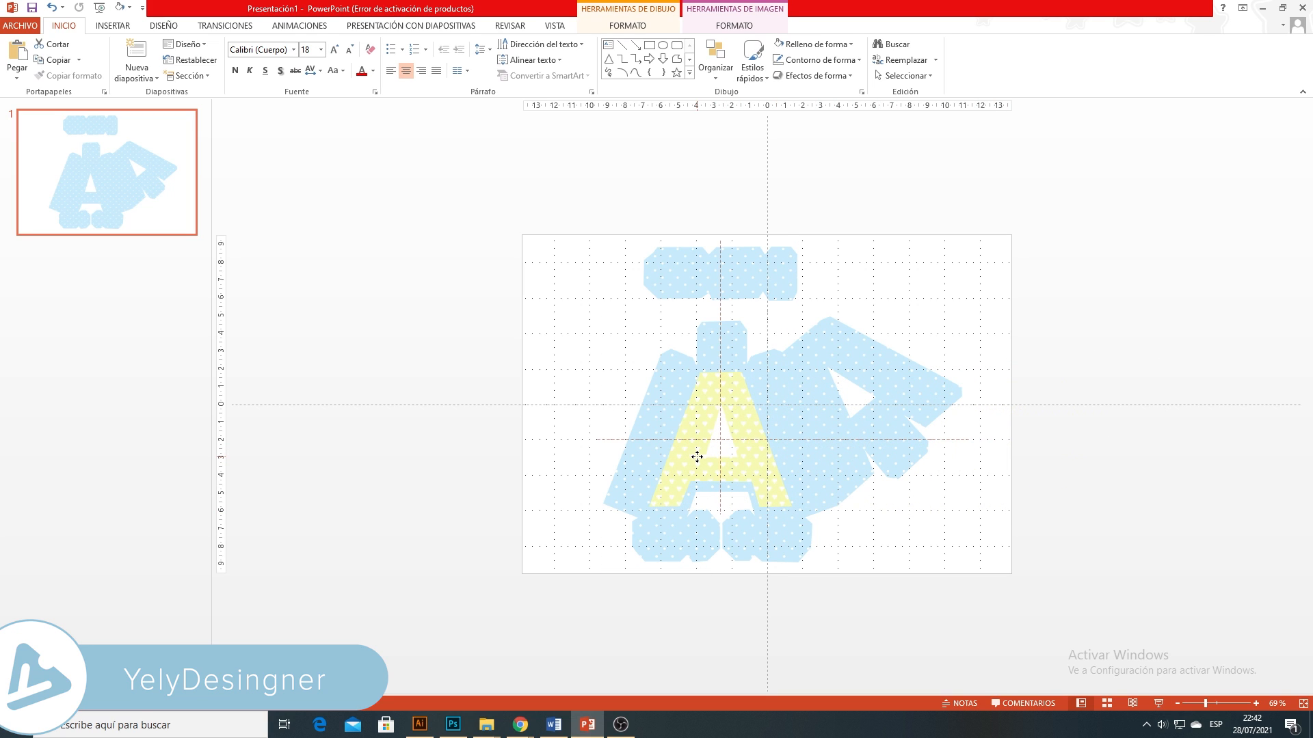
left_click(624, 467)
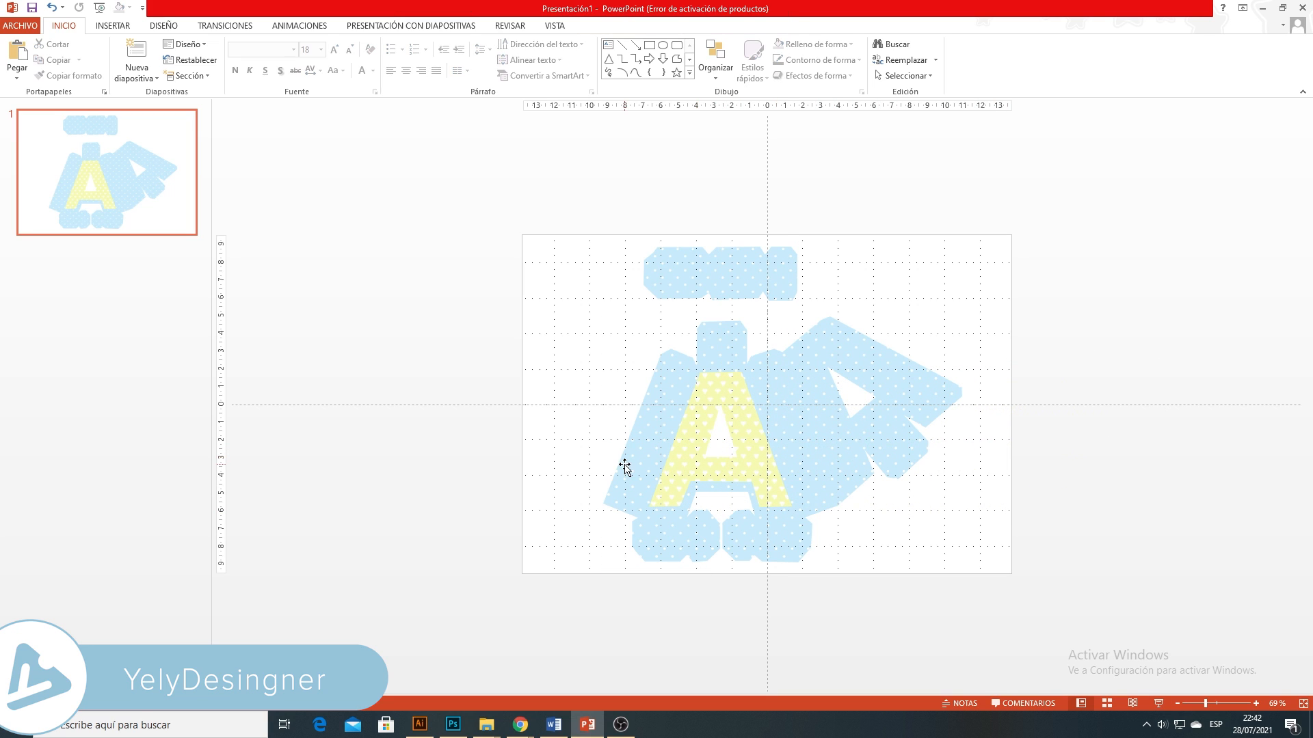
Insert the pictures arcoiris-nubecita-1024x455 and IMAGEN from the MOLDE LETRA 3D folder onto the slide
left_click(112, 25)
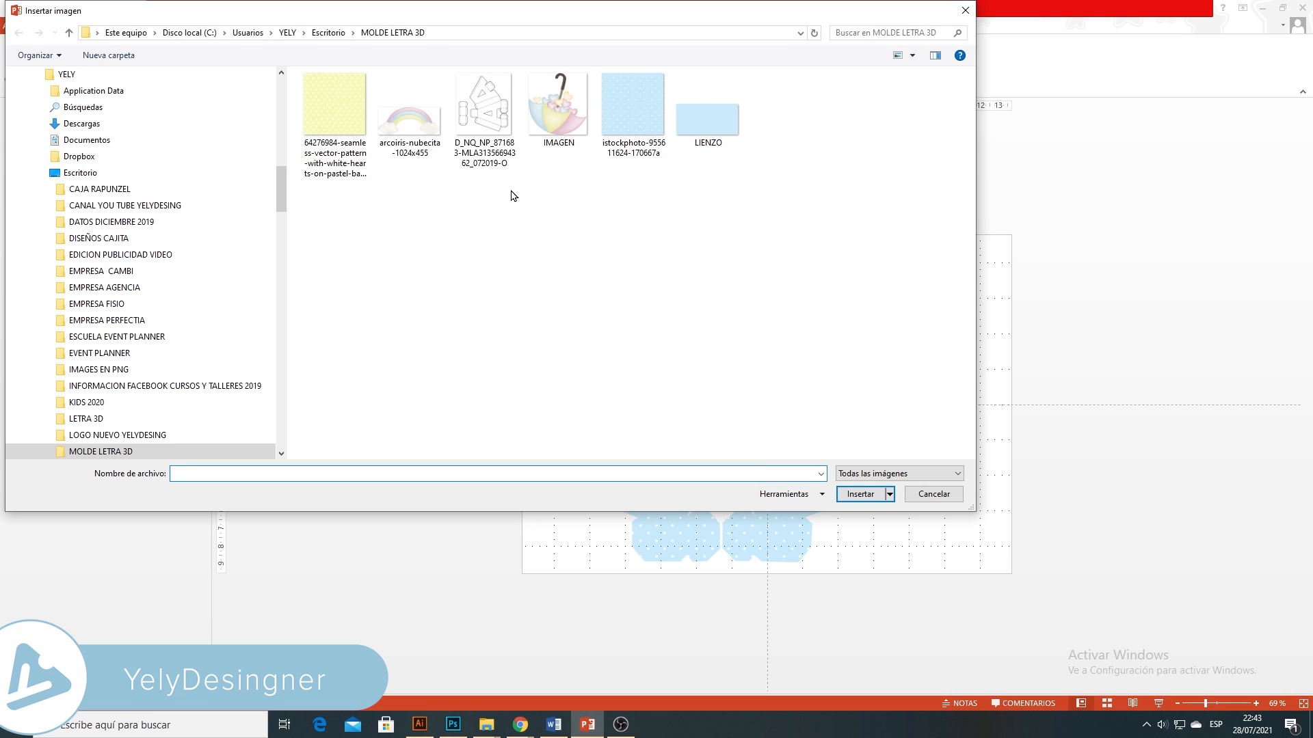
left_click(555, 116)
left_click(411, 132, "ctrl")
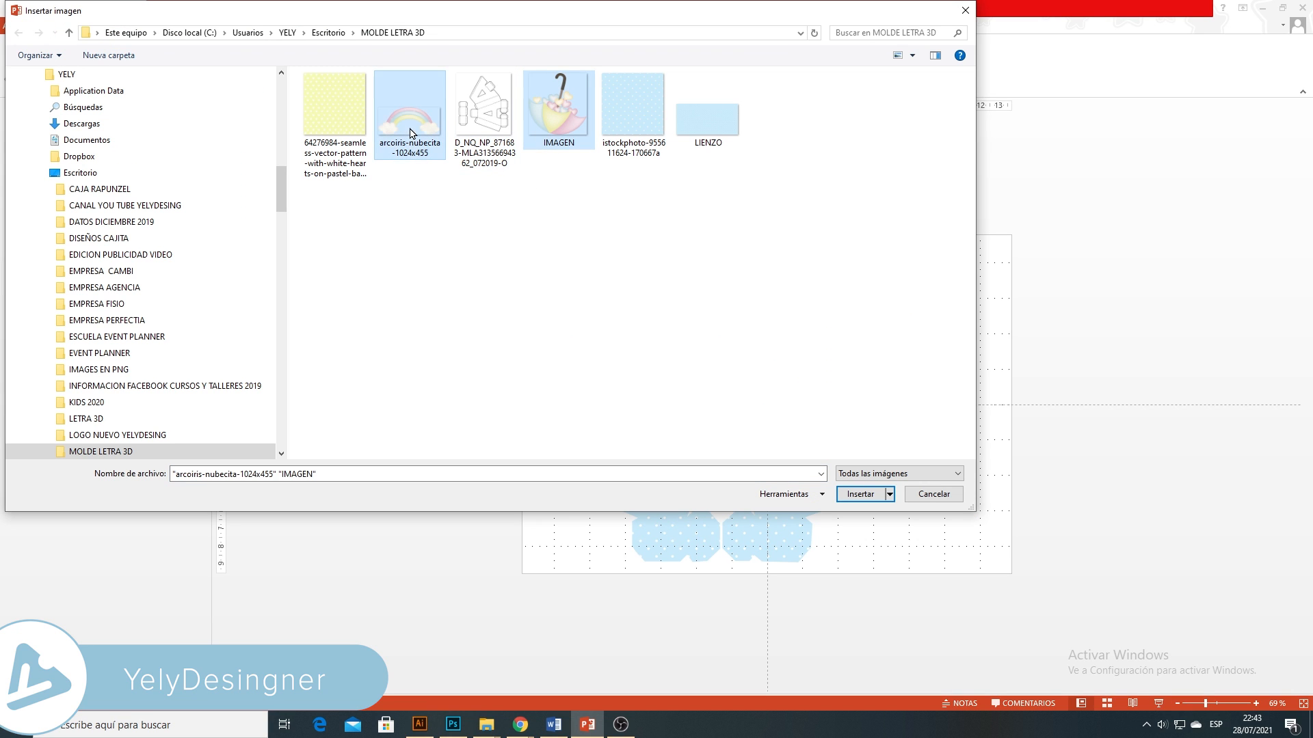
left_click(860, 494)
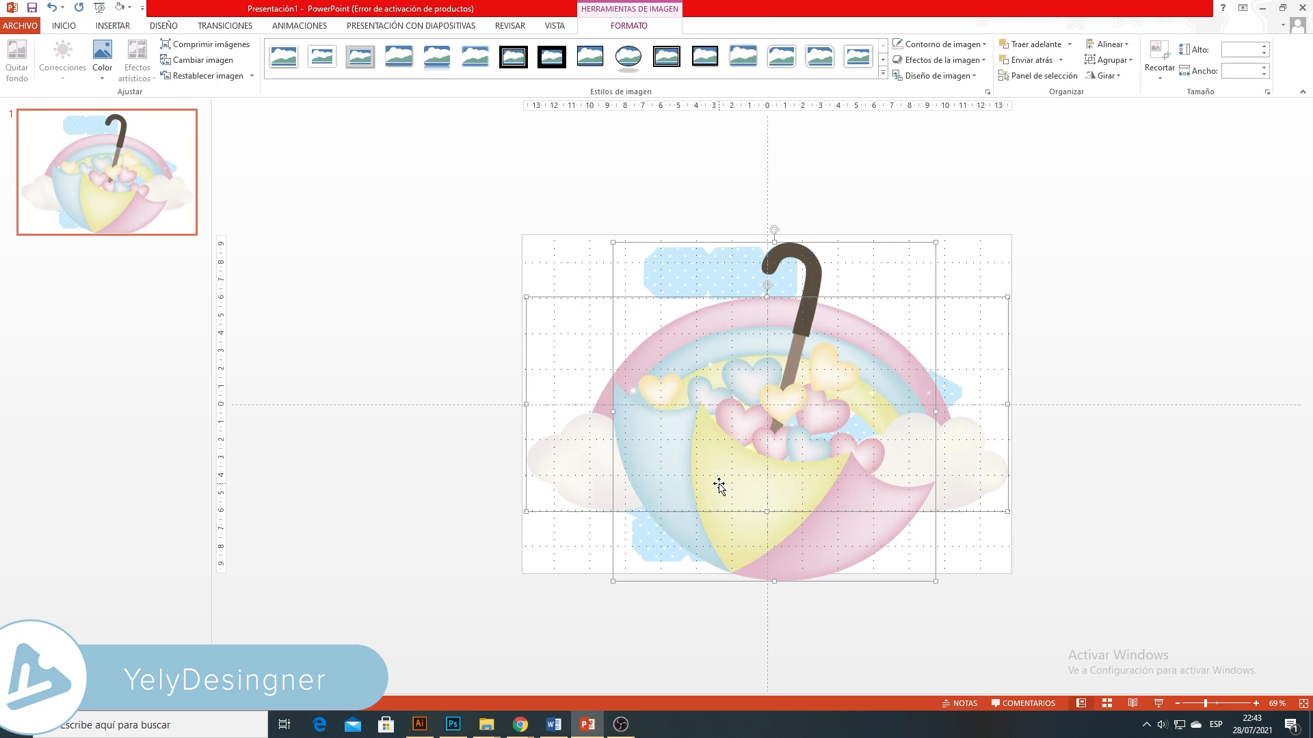
Shrink the umbrella to about 7.5 by 7.2 cm and the rainbow to about 3.3 by 7.5 cm, placing them apart around the letter template
left_click(937, 536)
left_click(856, 506)
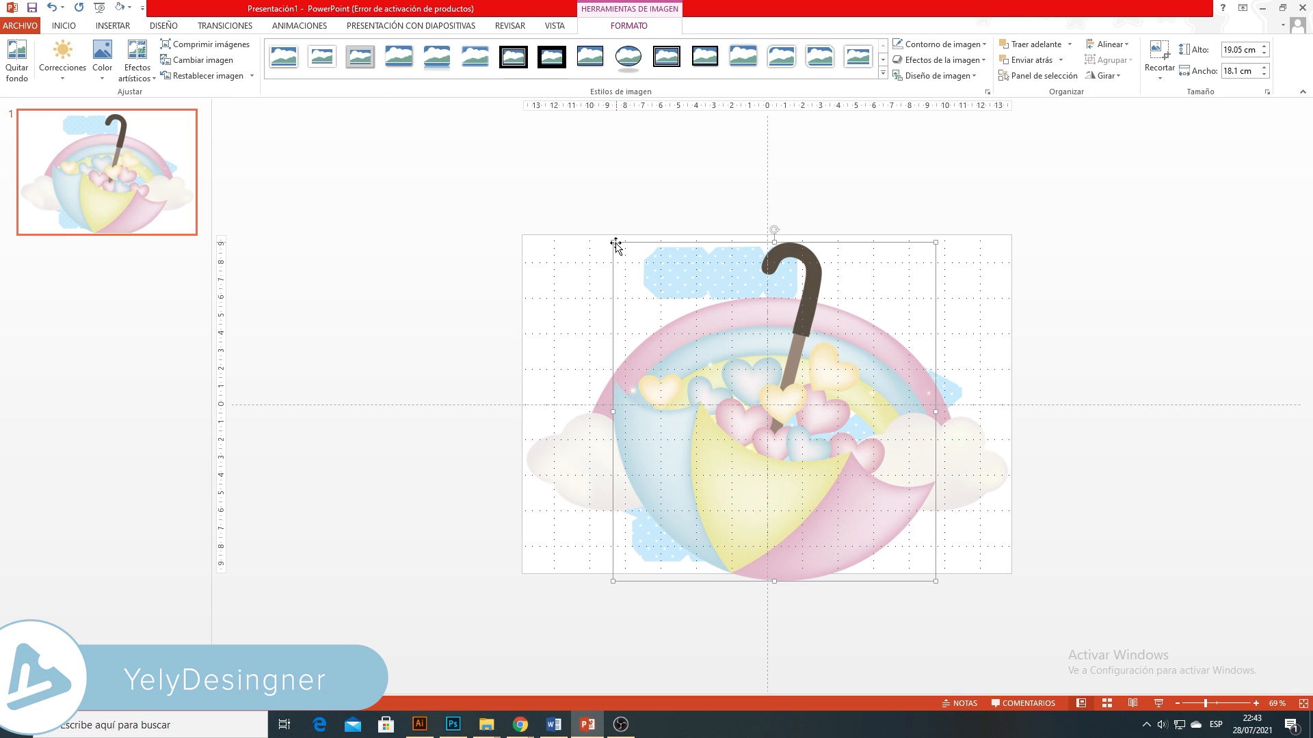
left_click_drag(611, 242, 806, 478)
left_click_drag(850, 440, 562, 339)
left_click(988, 481)
left_click_drag(1091, 501, 950, 560)
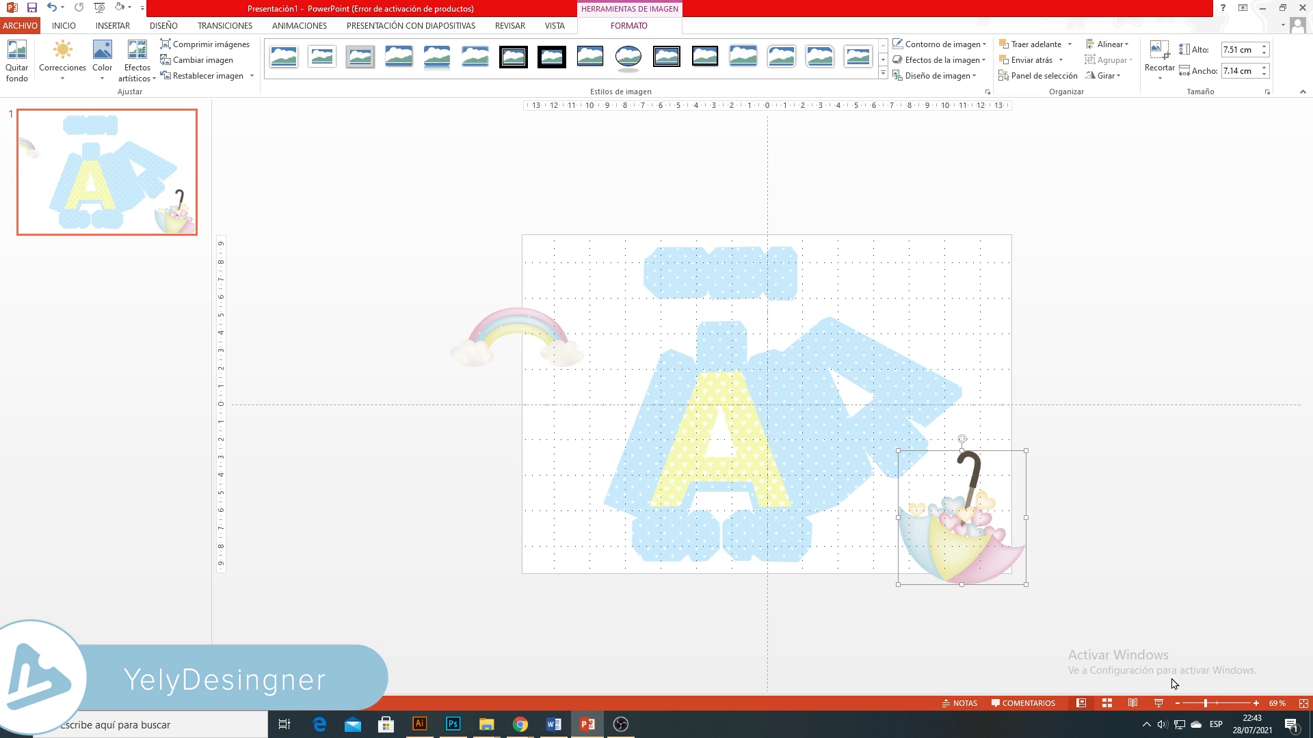
left_click(1221, 705)
left_click_drag(1125, 627, 841, 492)
scroll(869, 479, "up", 1)
Apply the smallest blue glow preset to the umbrella picture and change its glow colour to white
right_click(879, 492)
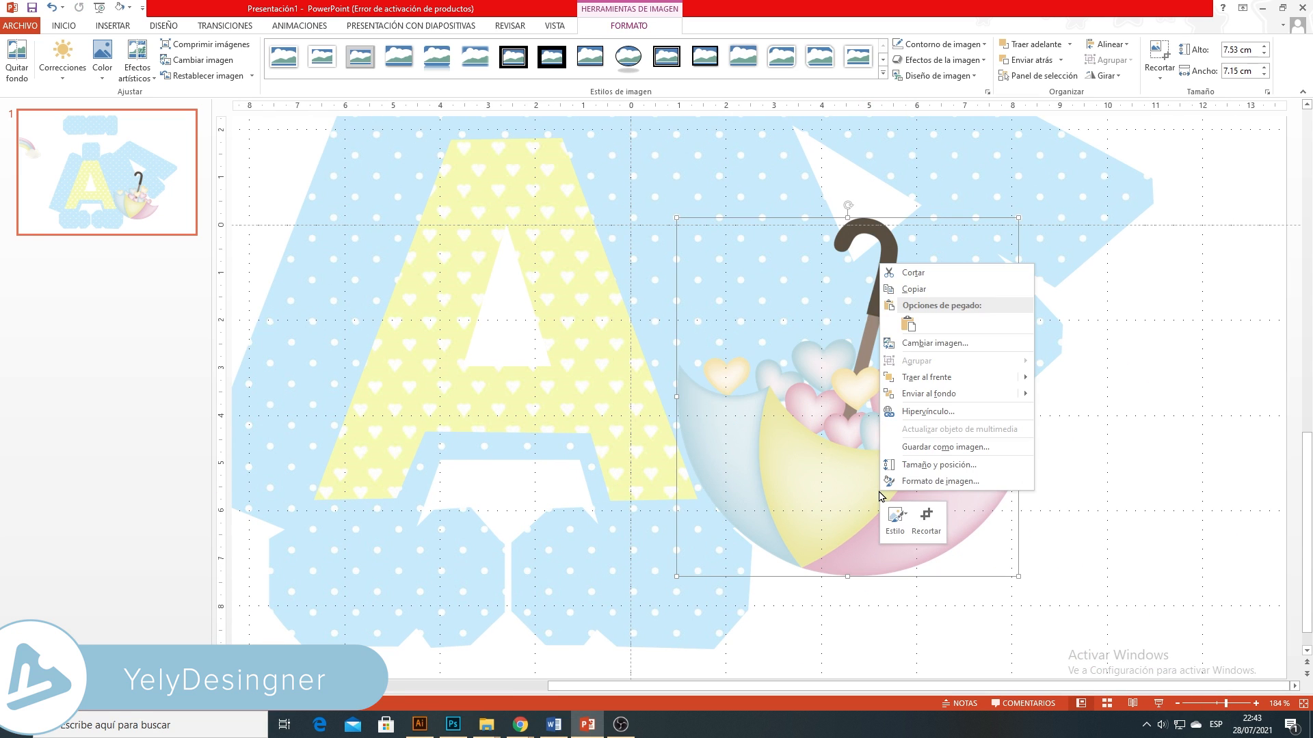
left_click(943, 481)
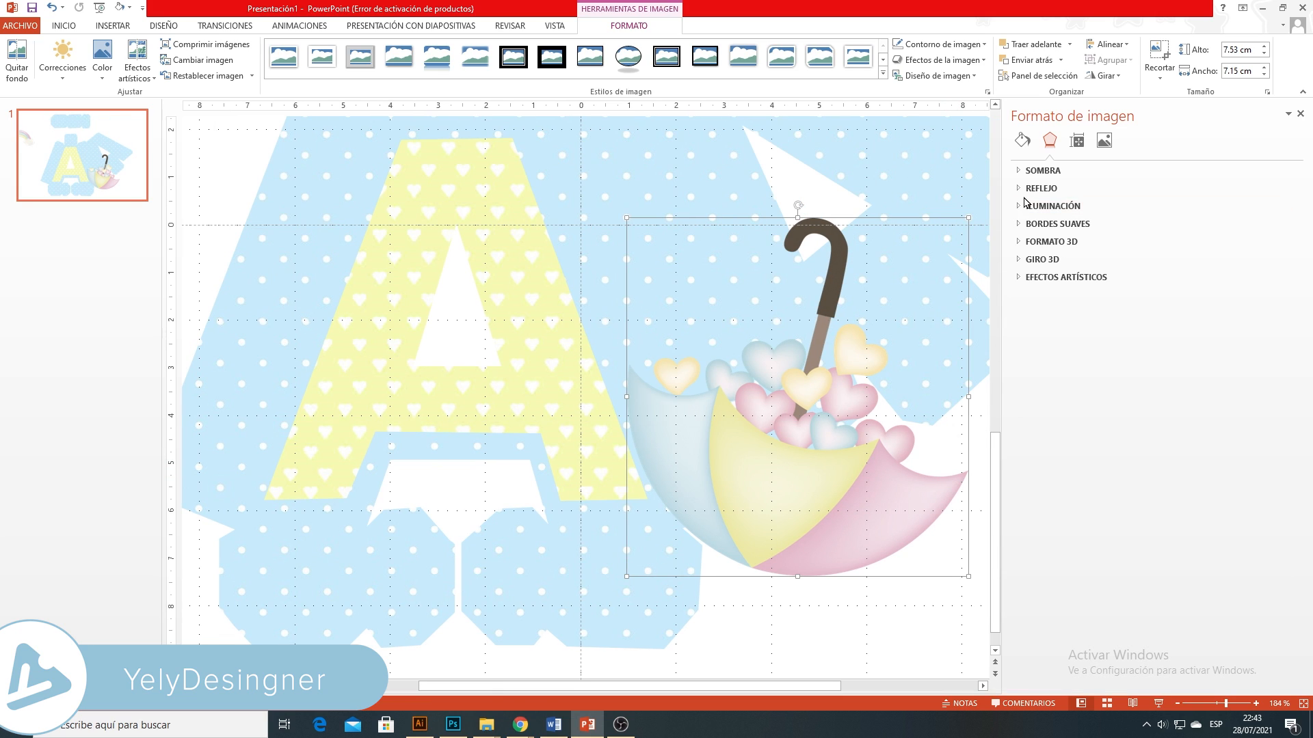
left_click(1021, 206)
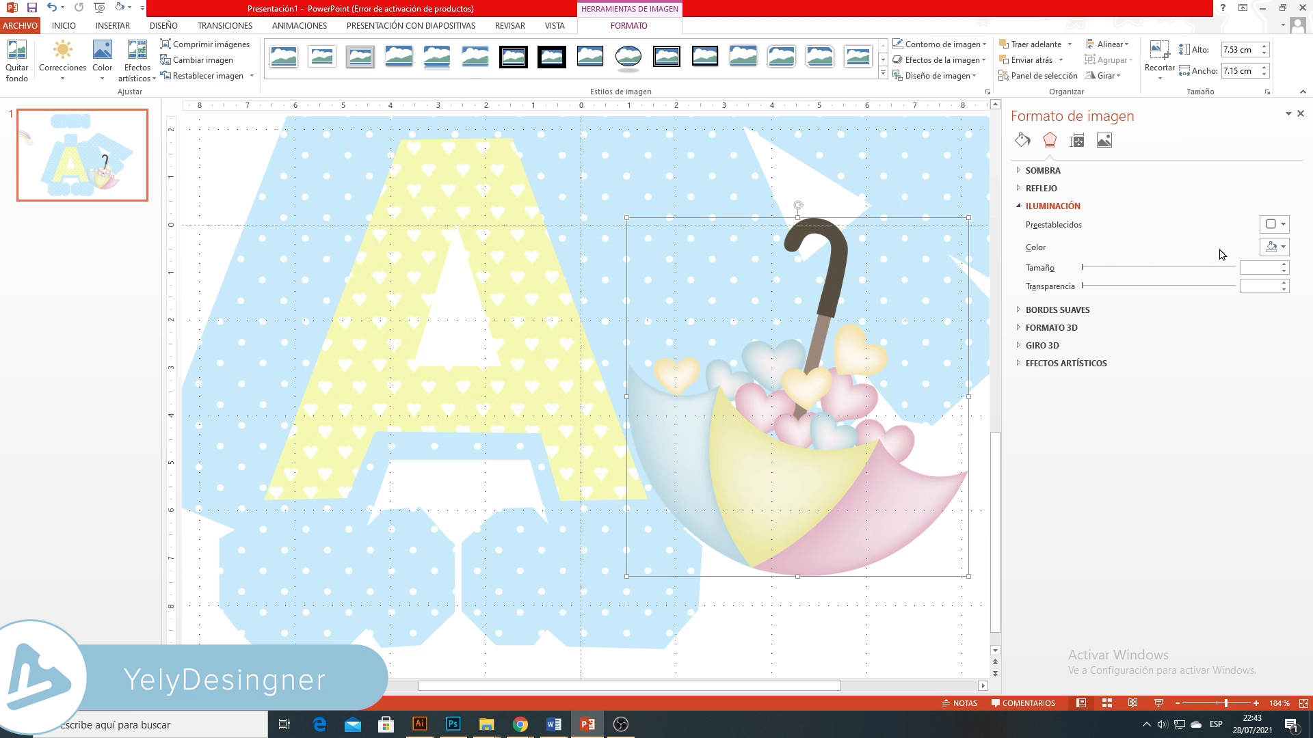
left_click(1281, 227)
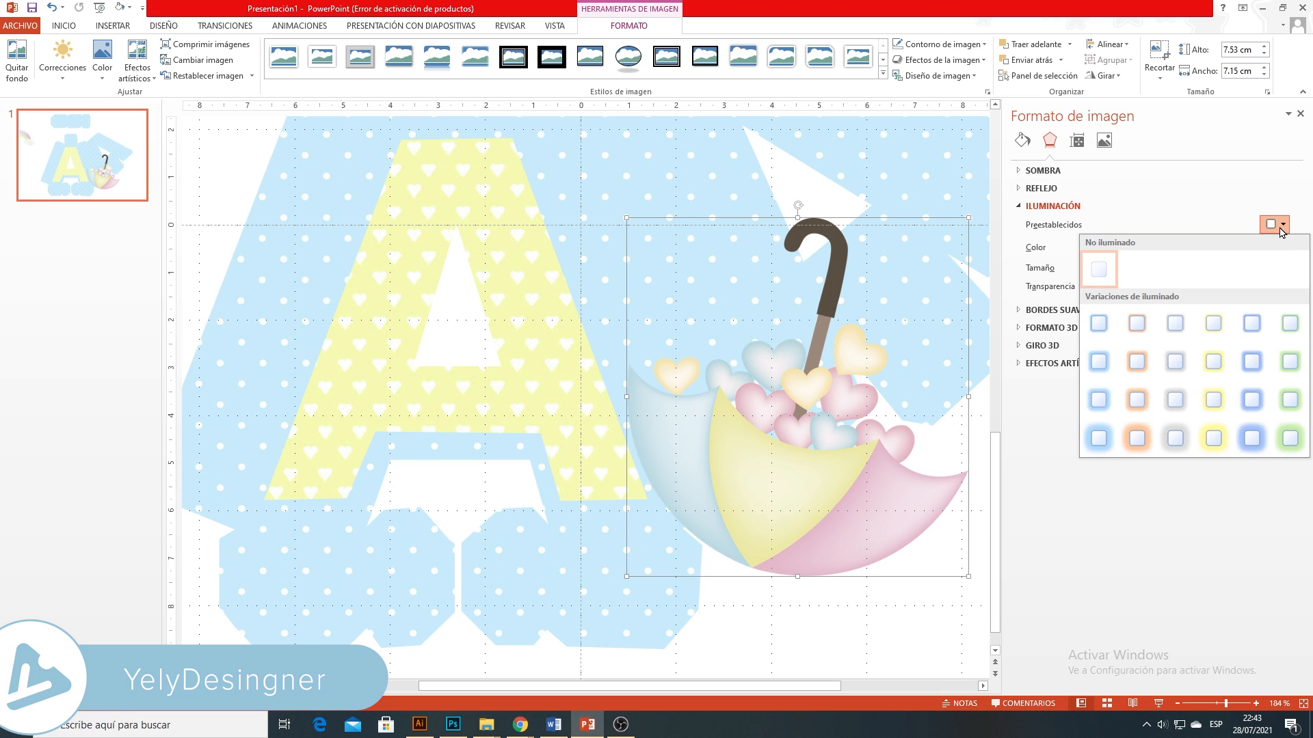
left_click(1098, 324)
left_click(1273, 250)
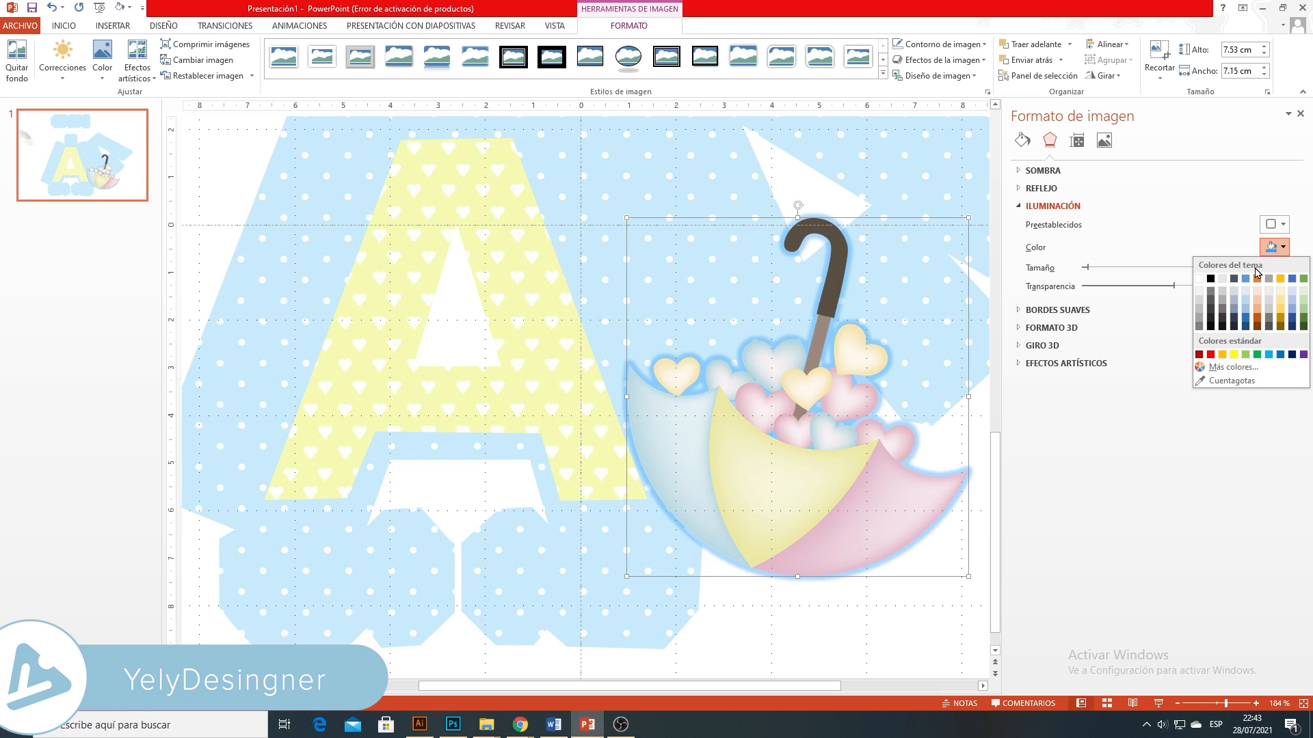
left_click(1201, 280)
Set the umbrella glow's transparency to 0% and its size to 10 pt
double_click(1242, 287)
key("BackSpace")
type("0")
double_click(1266, 267)
key("BackSpace")
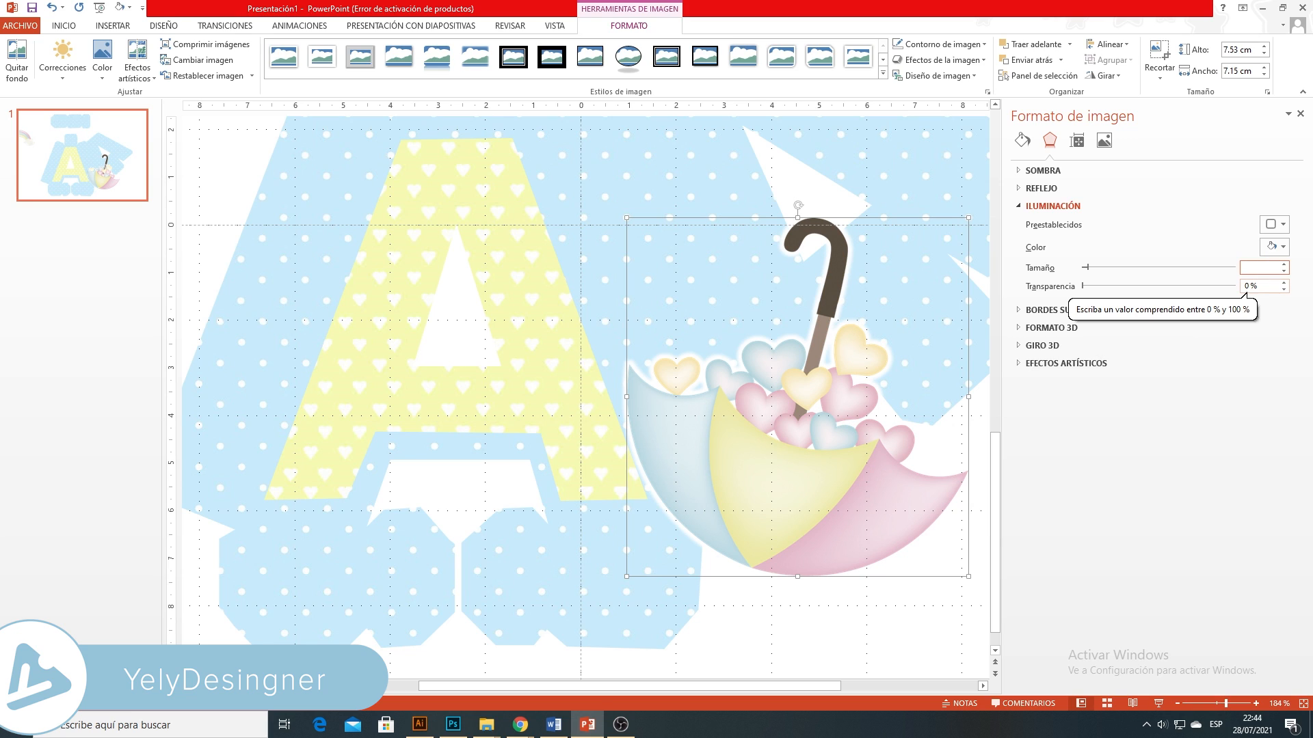
type("10")
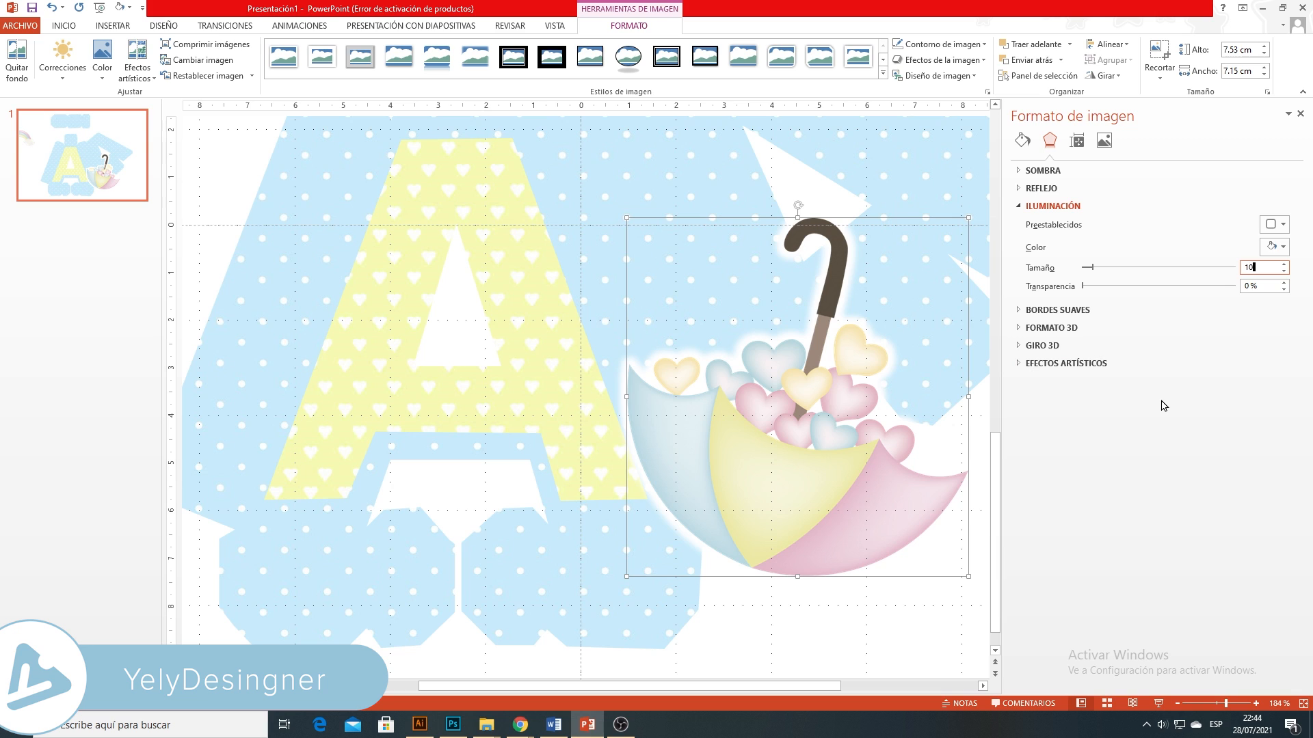
Duplicate the umbrella and give the copy beside it a dark gray glow of 11 pt
left_click_drag(821, 381, 768, 443)
key("ctrl+v")
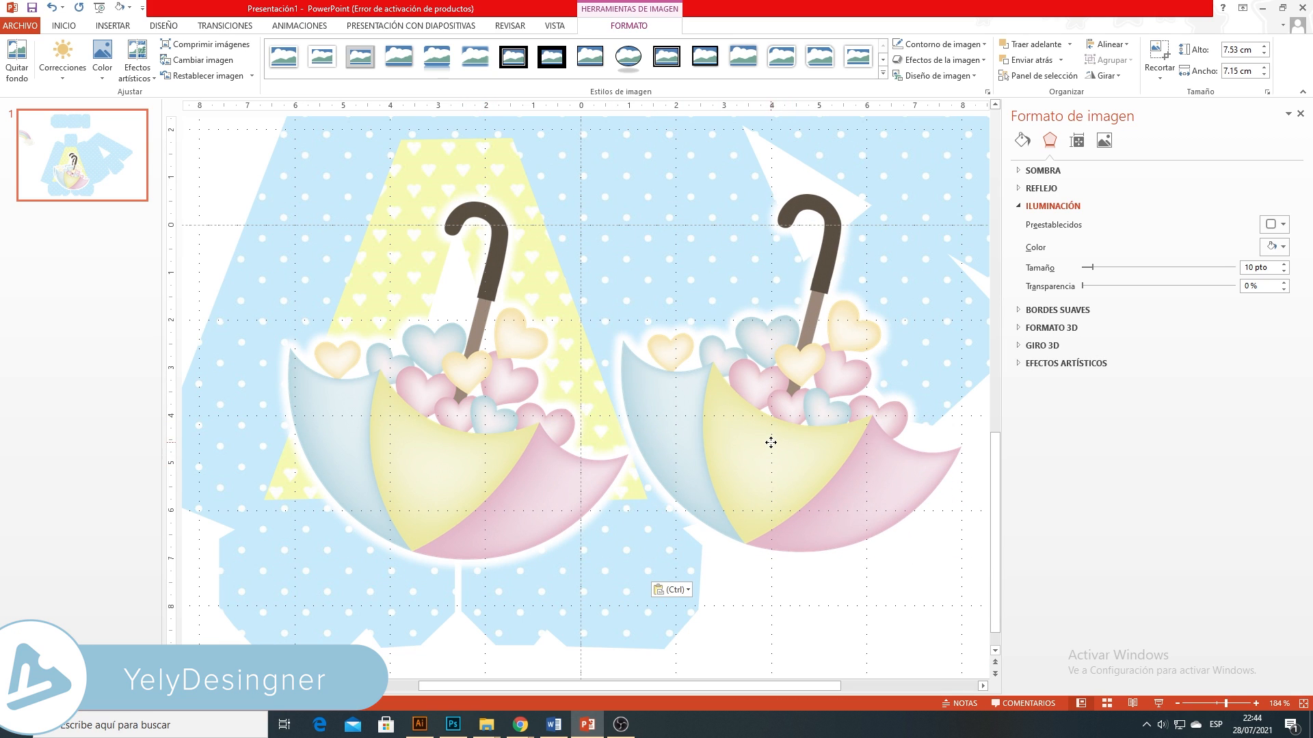
left_click(1273, 248)
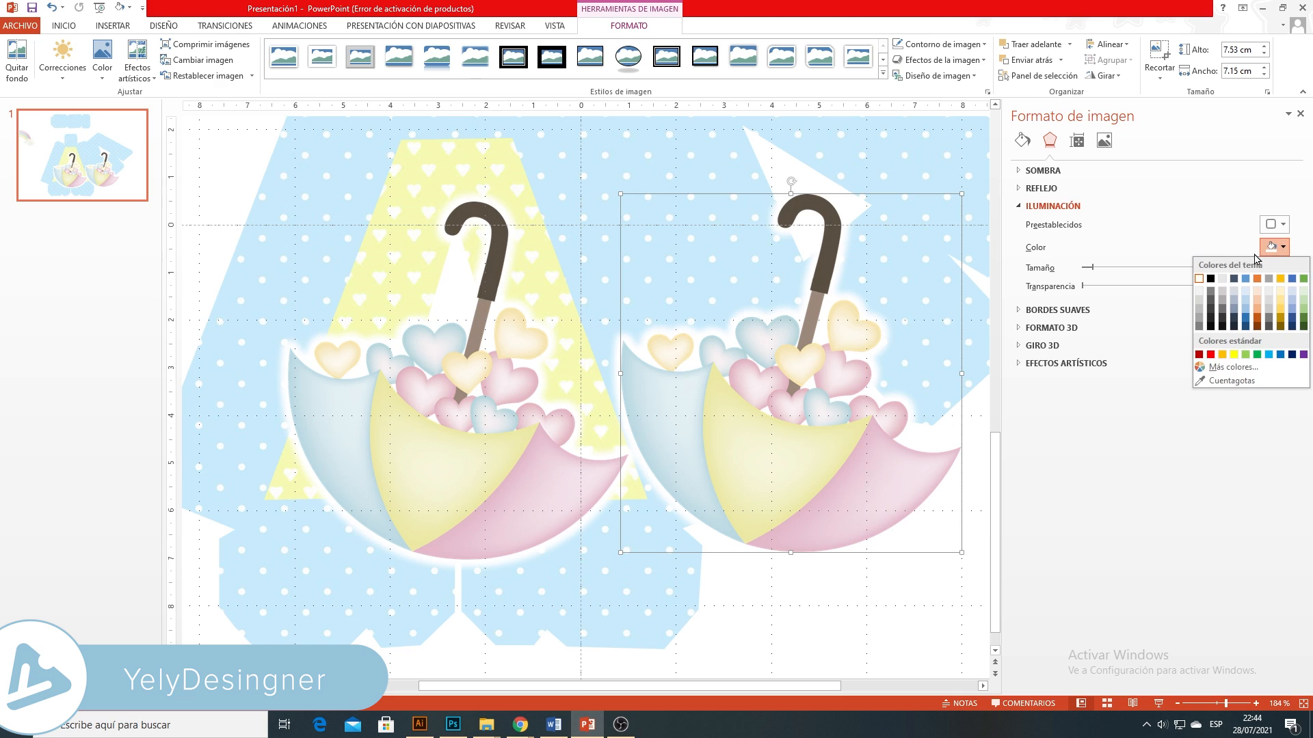
left_click(1199, 329)
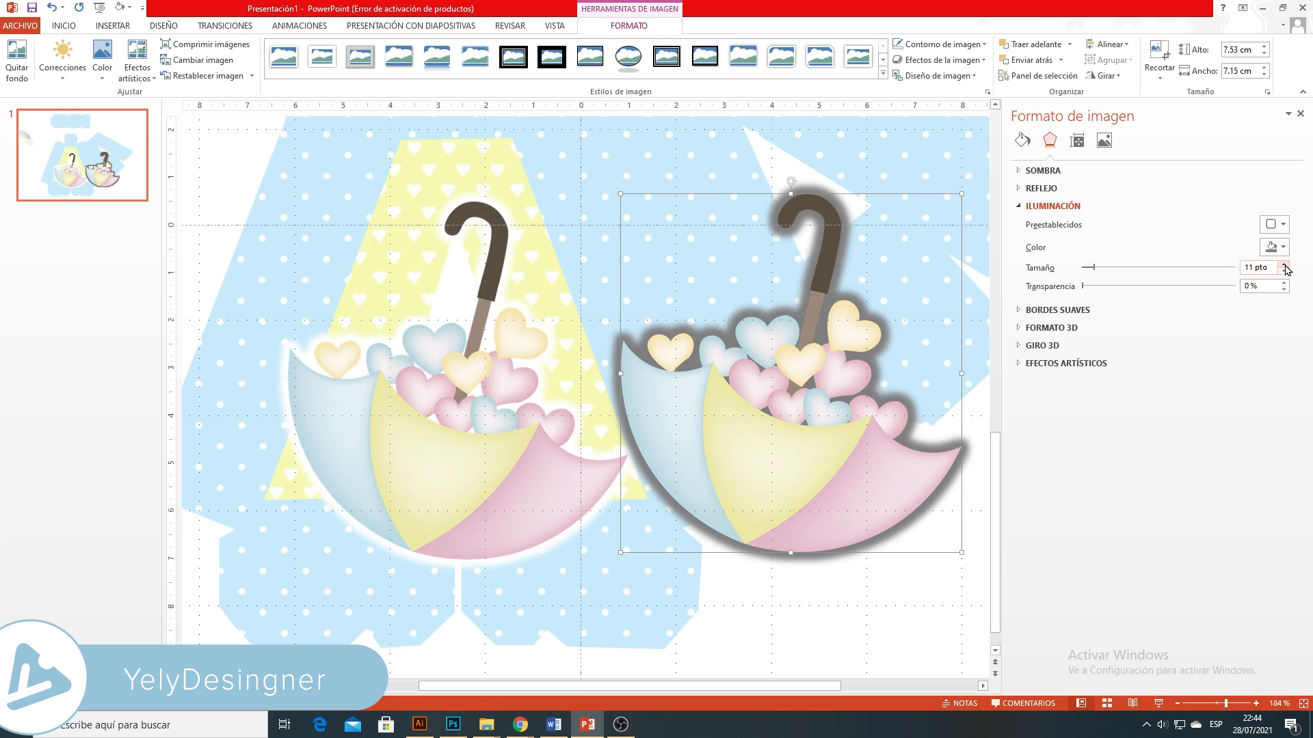
Bring the white-glow umbrella to the front and align it exactly over the dark-glow copy
left_click(507, 470)
right_click(510, 472)
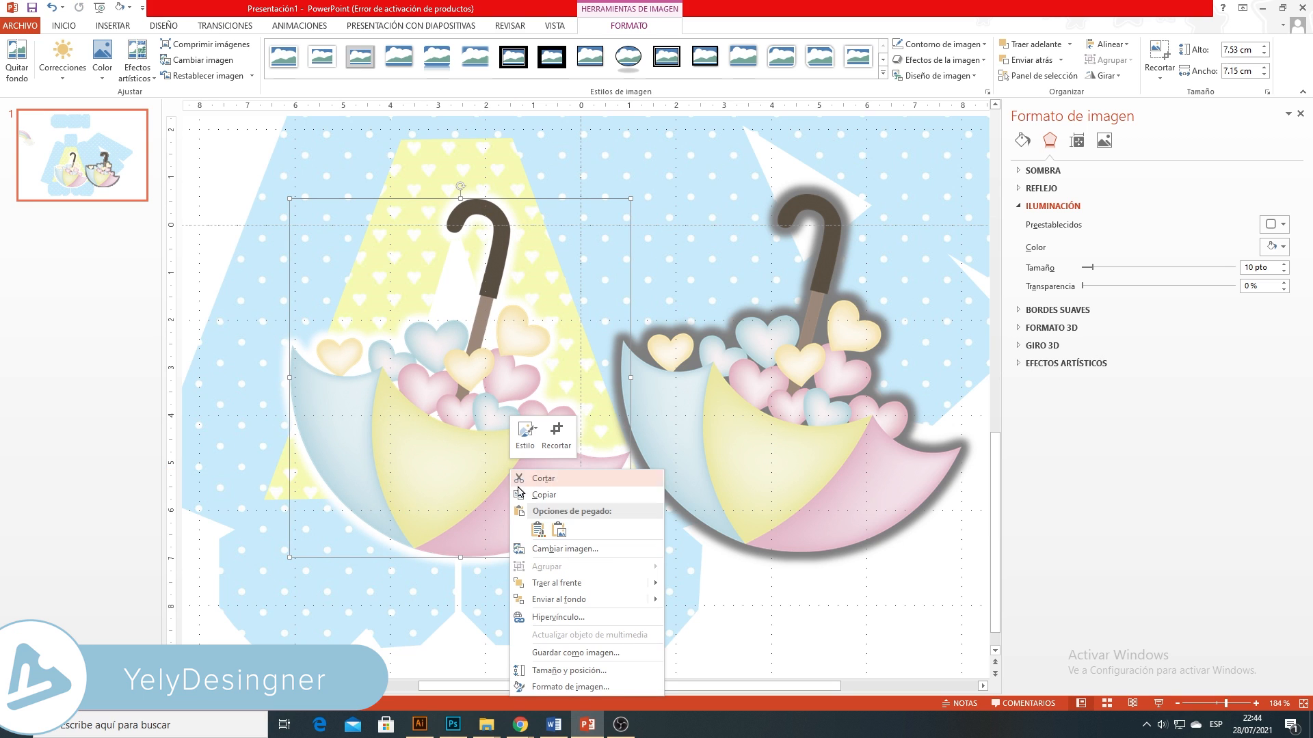
mouse_move(628, 583)
left_click(704, 583)
left_click_drag(454, 465, 781, 469)
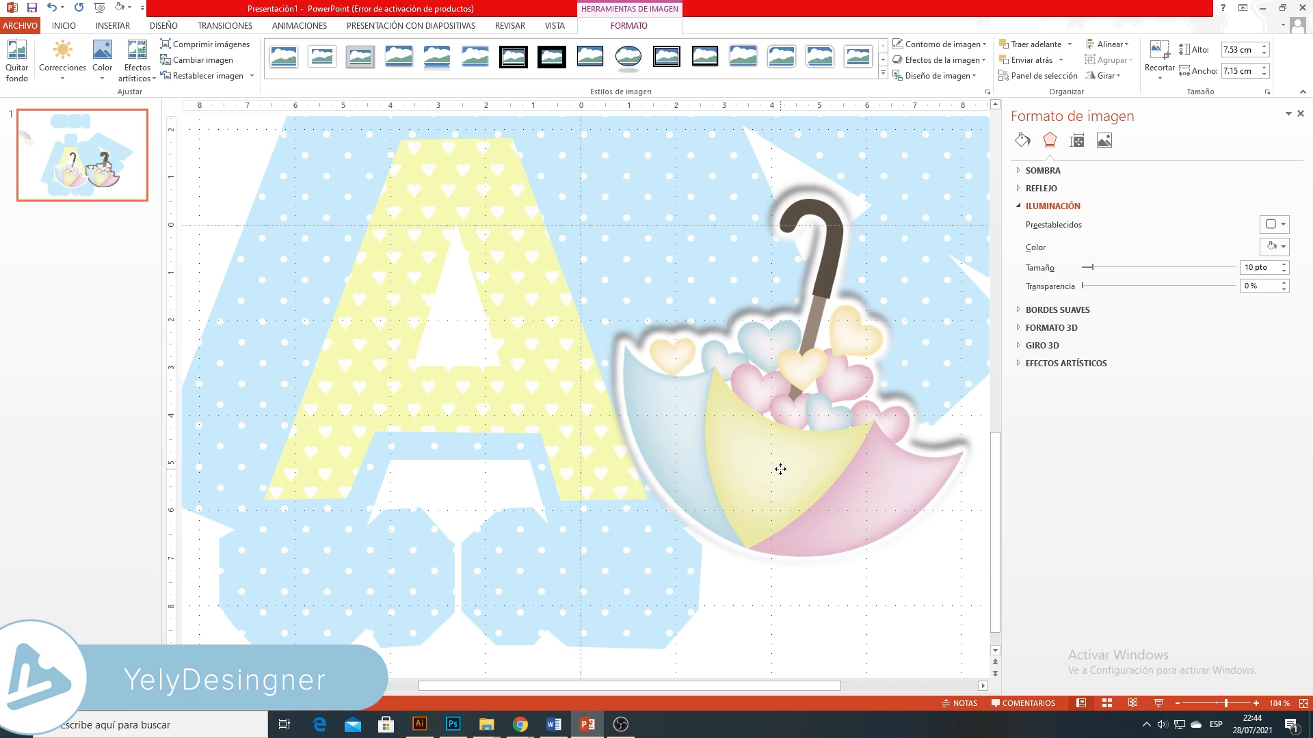
left_click(780, 469)
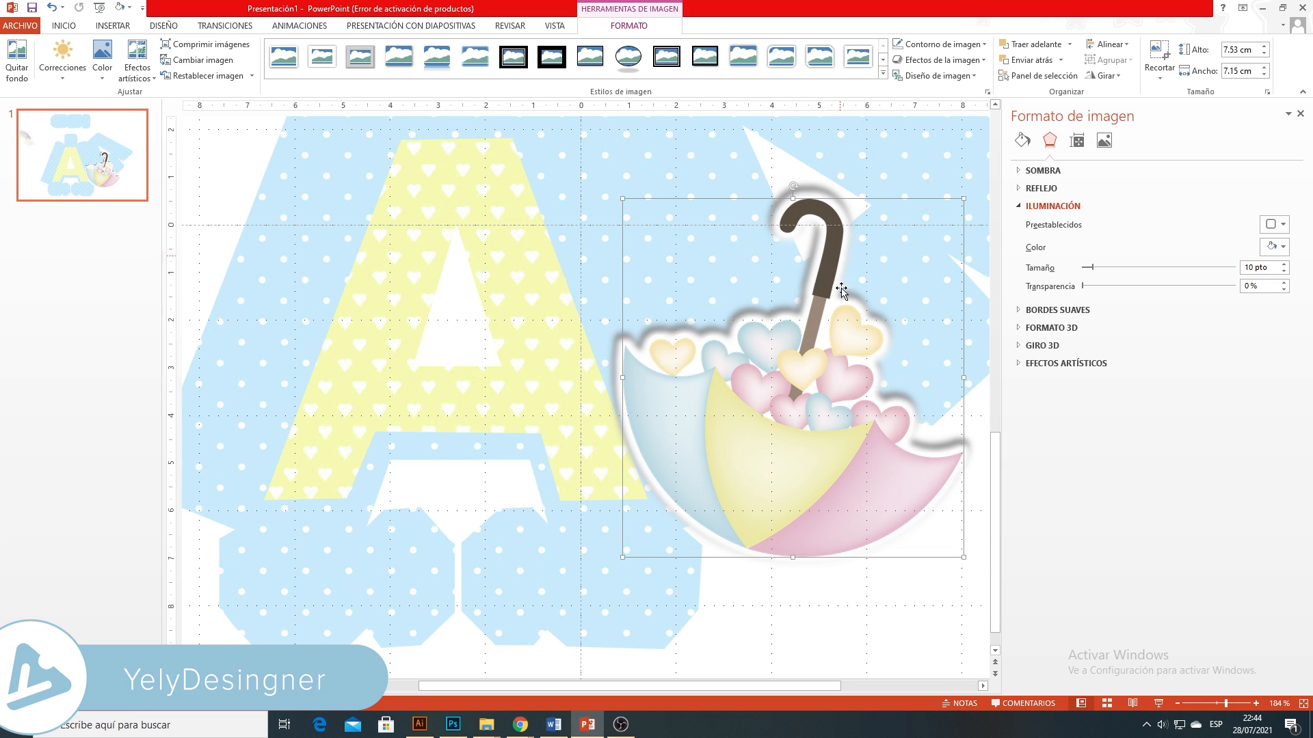
left_click_drag(823, 294, 824, 293)
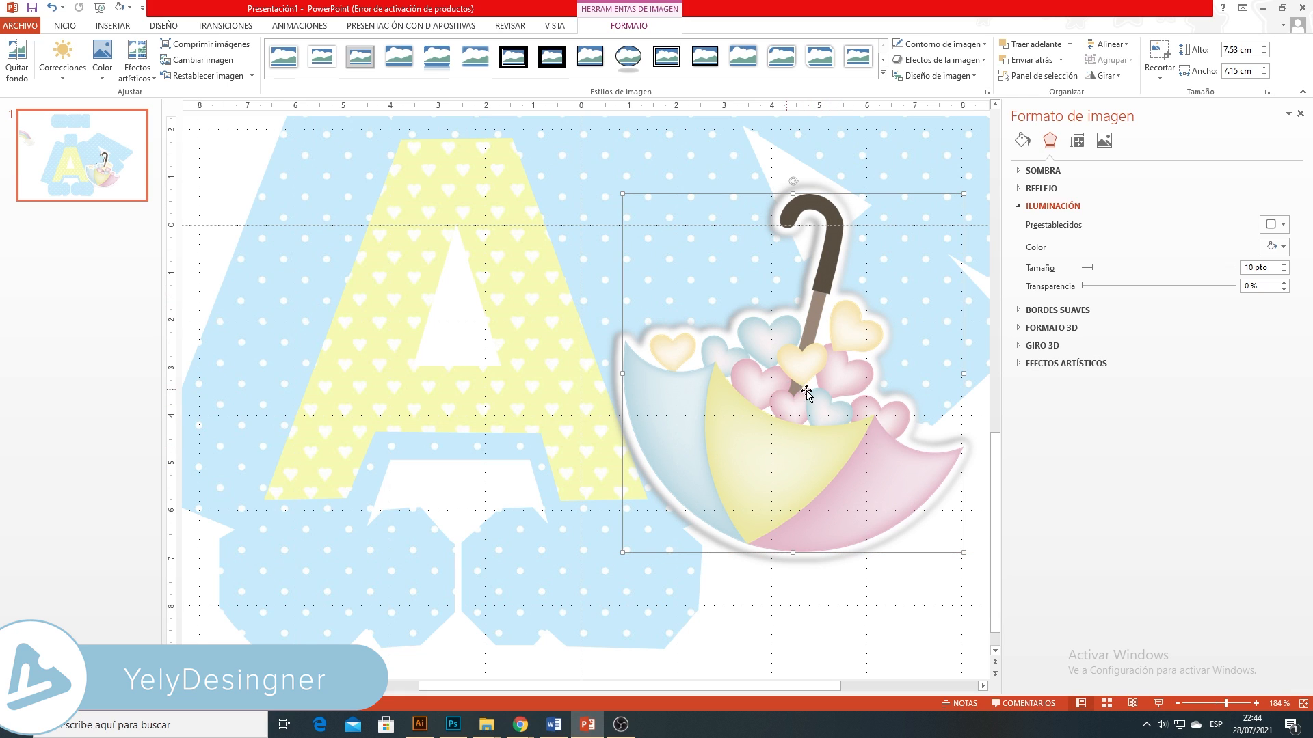
left_click(1300, 115)
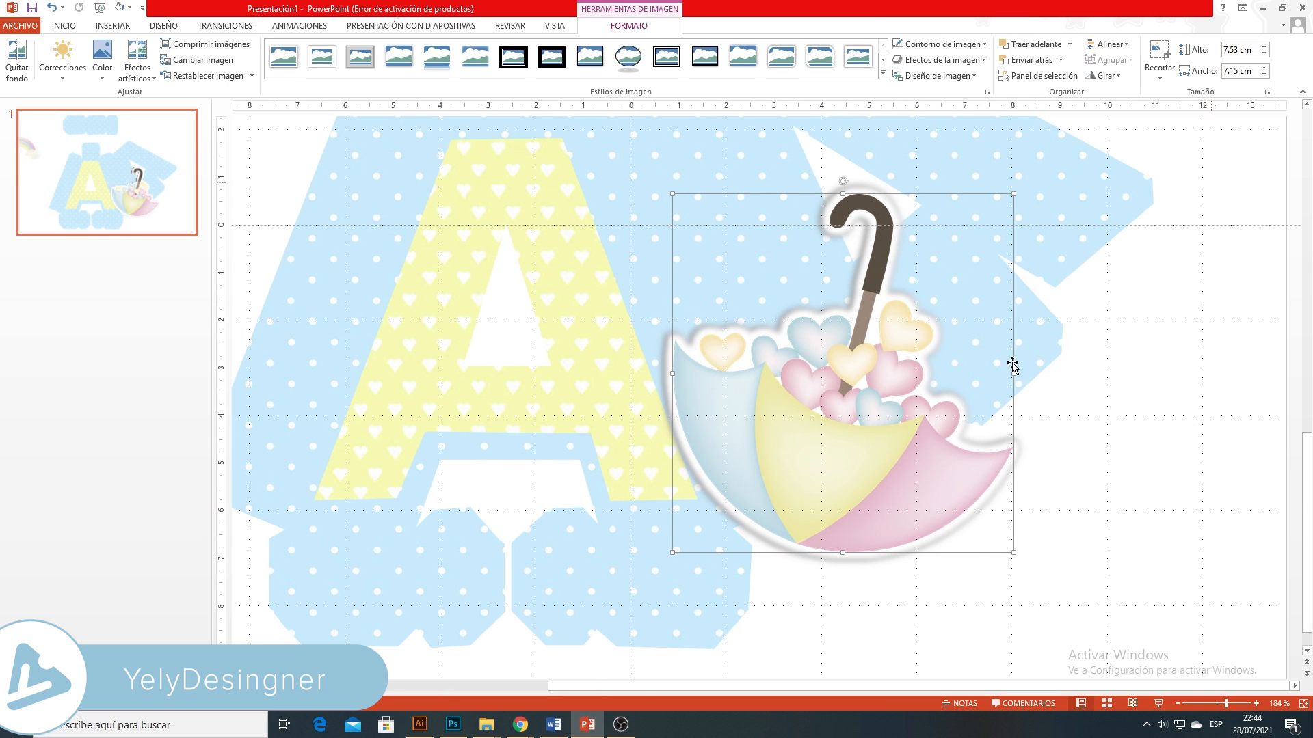
Move the rainbow above the umbrella, apply the smallest blue glow preset and change its glow colour to white
left_click(1215, 702)
left_click_drag(413, 312, 910, 282)
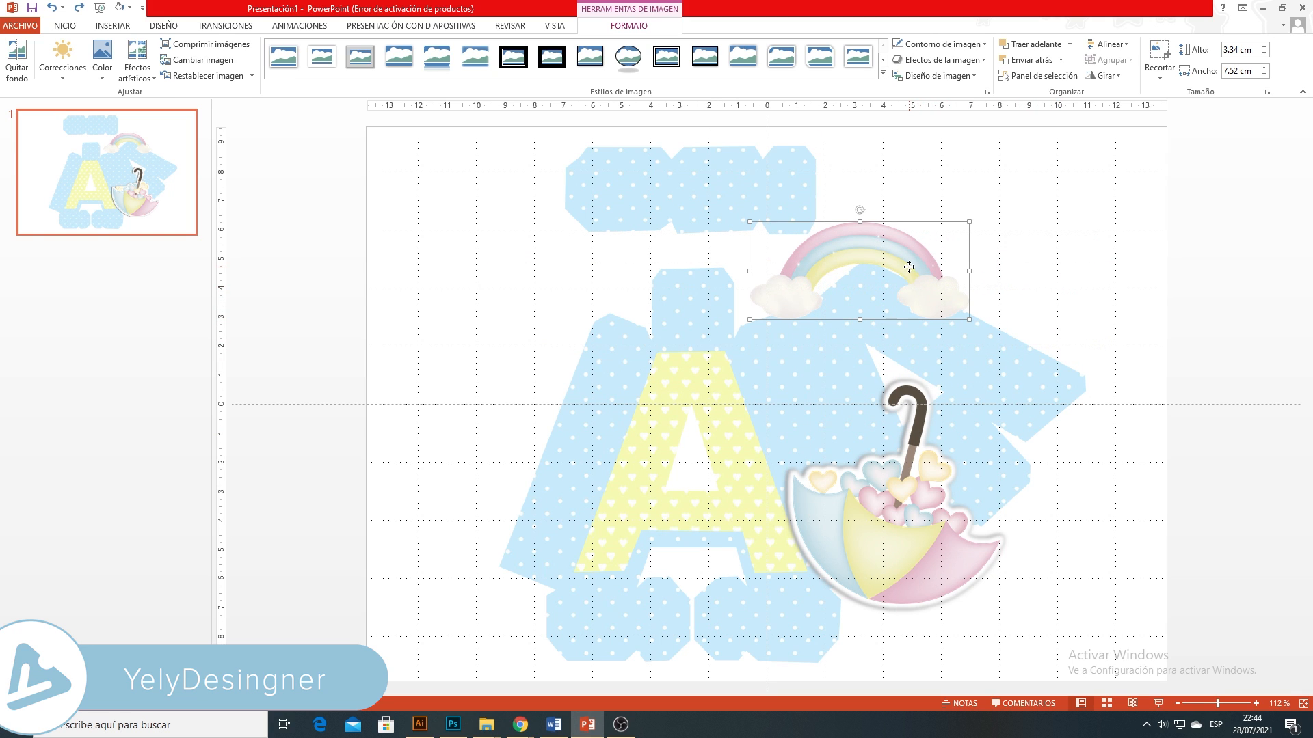
right_click(906, 265)
left_click(970, 484)
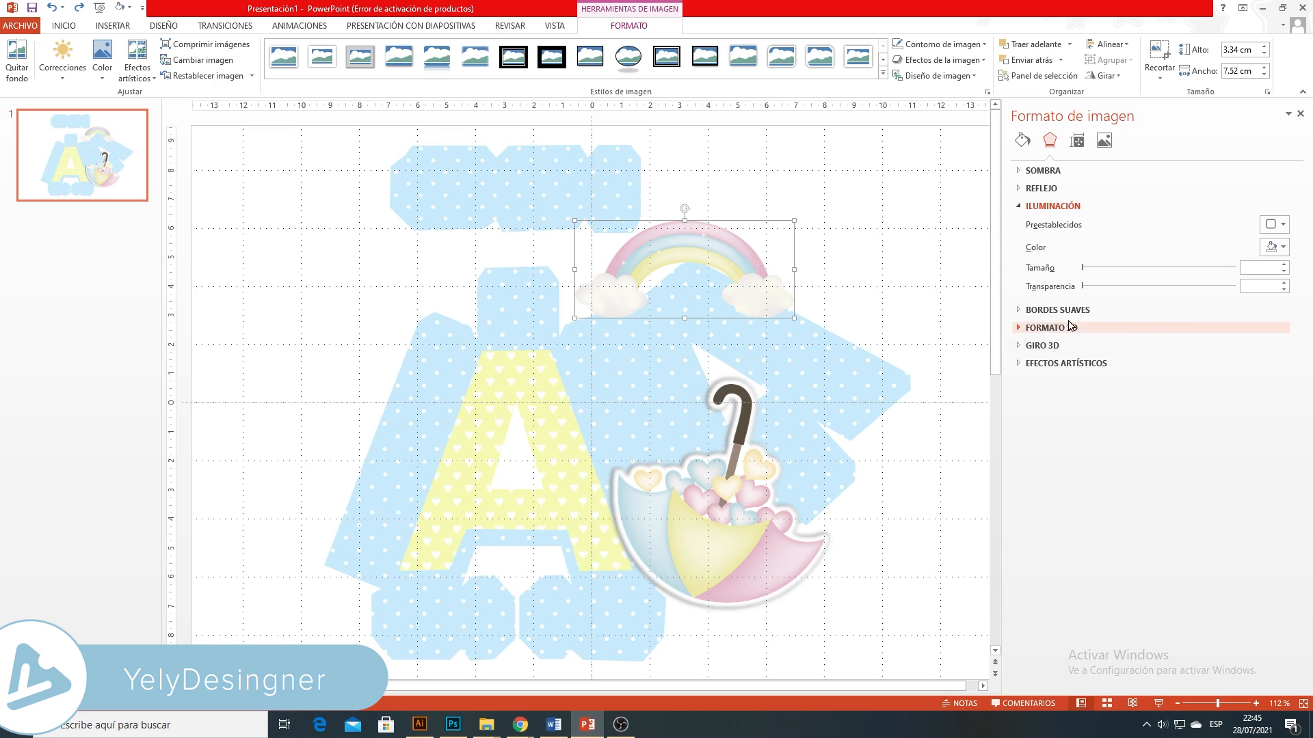
left_click(1273, 225)
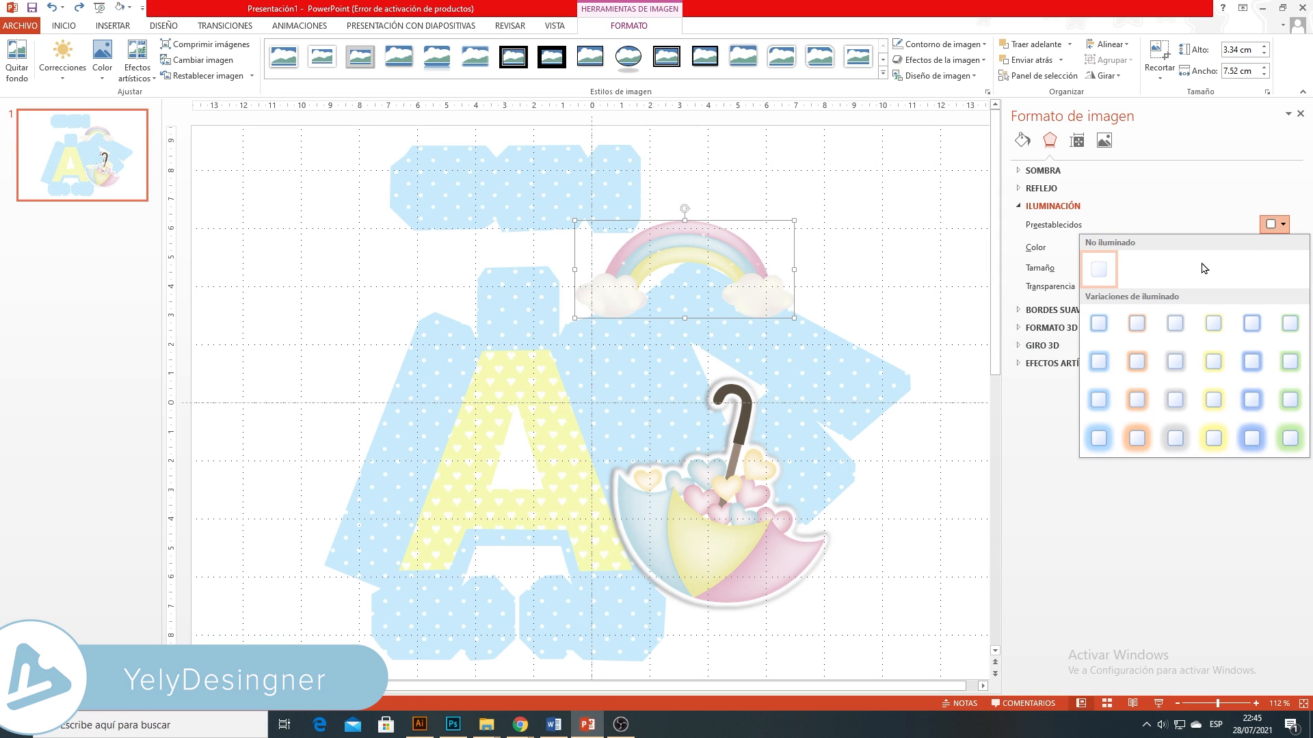
left_click(1101, 271)
left_click(1274, 247)
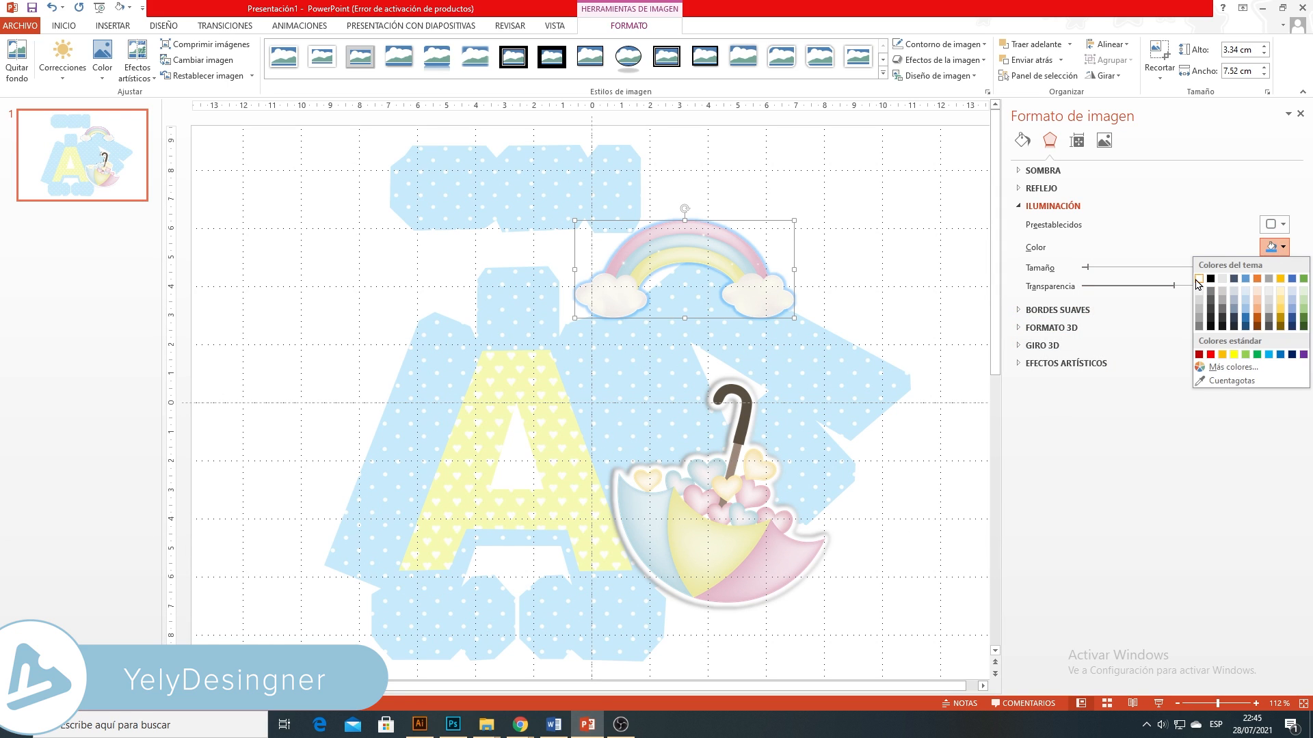
left_click(1198, 279)
Set the rainbow glow's size to 10 pt and its transparency to 0%
left_click(1274, 268)
type("10")
left_click(1250, 285)
left_click_drag(1262, 286, 1221, 292)
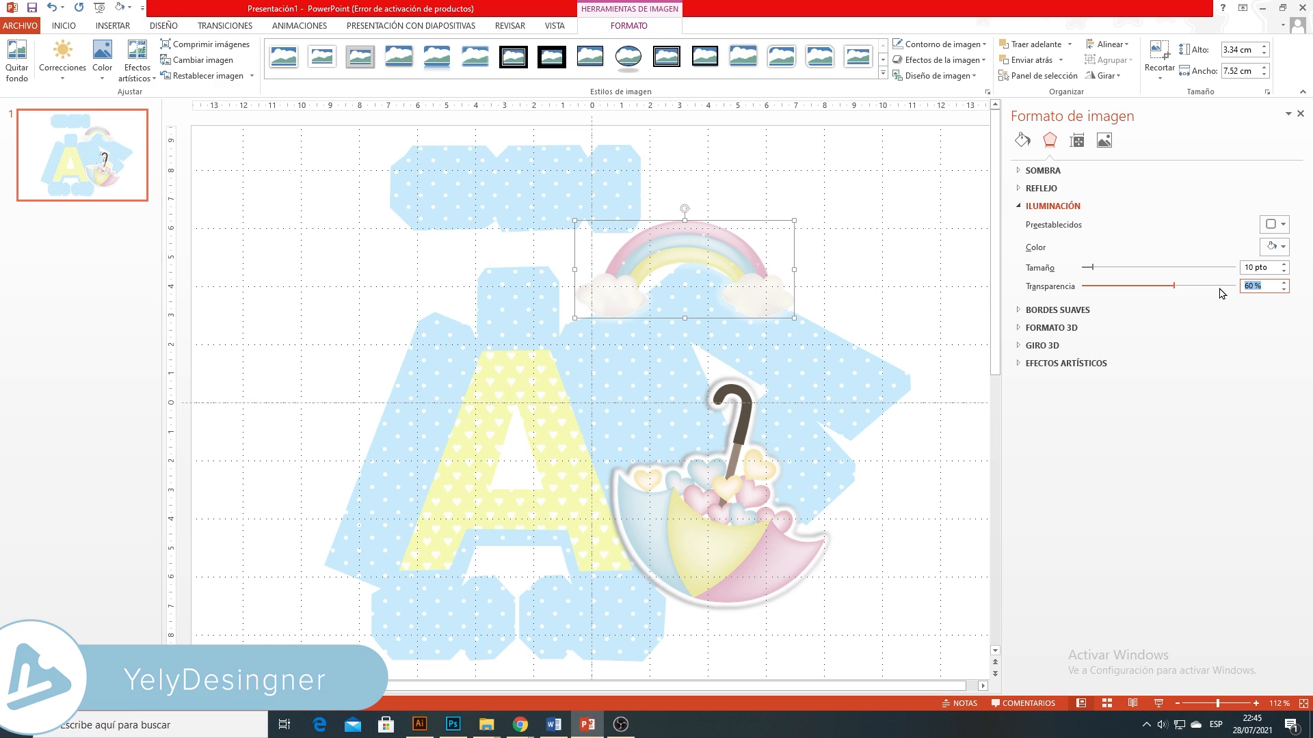
type("0")
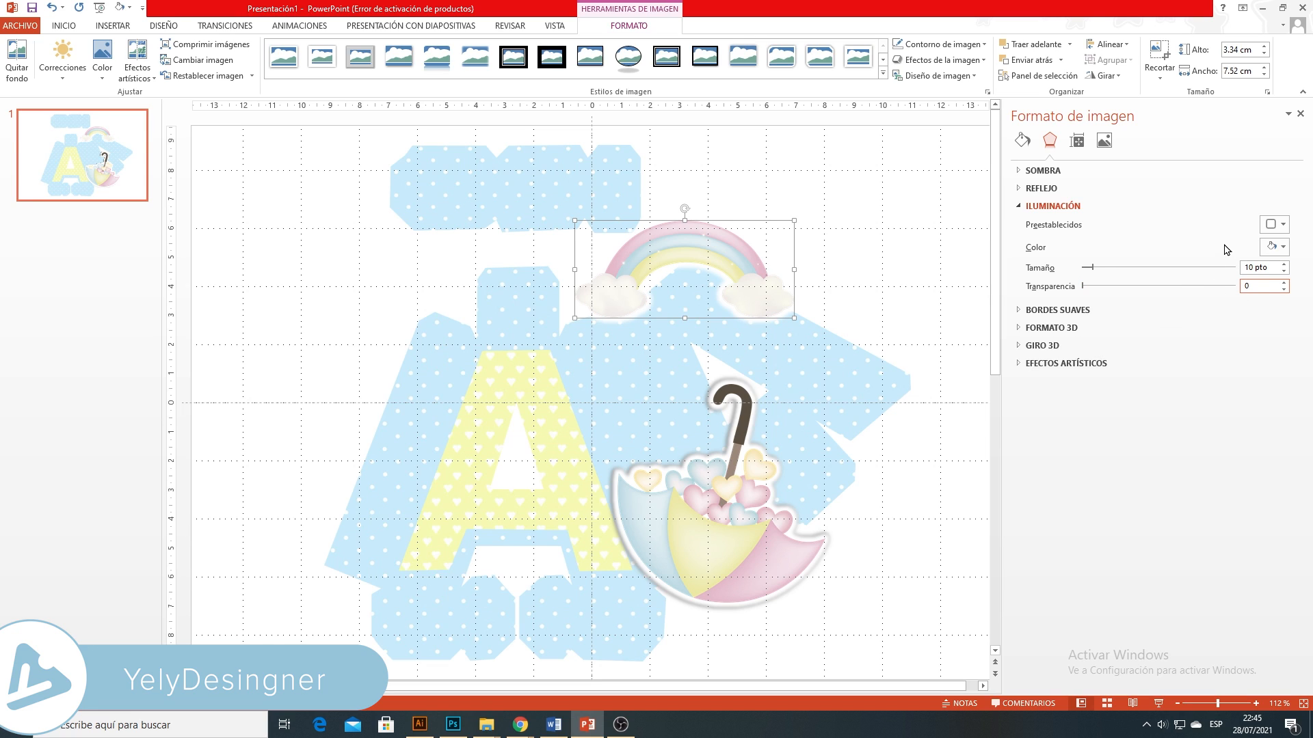
Duplicate the rainbow and give the copy a dark gray glow of 11 pt
left_click(771, 286)
left_click_drag(773, 287, 844, 296)
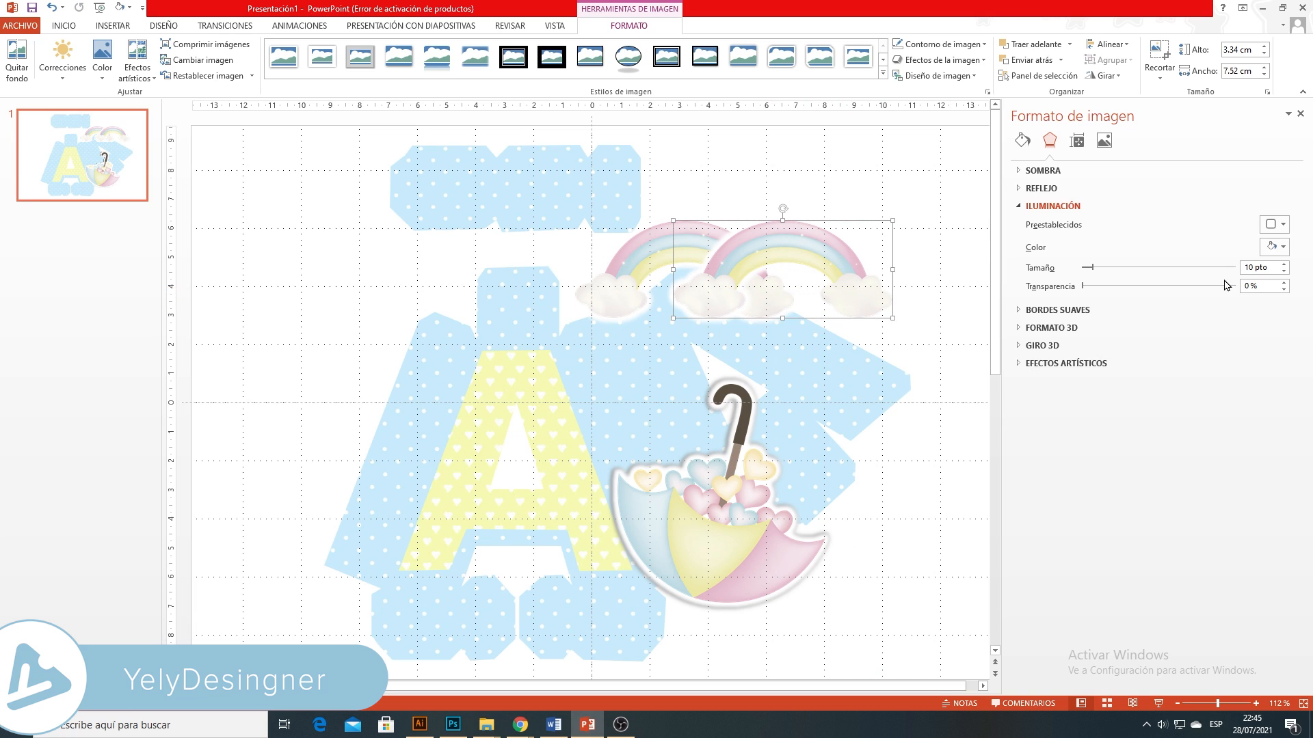
left_click(1276, 247)
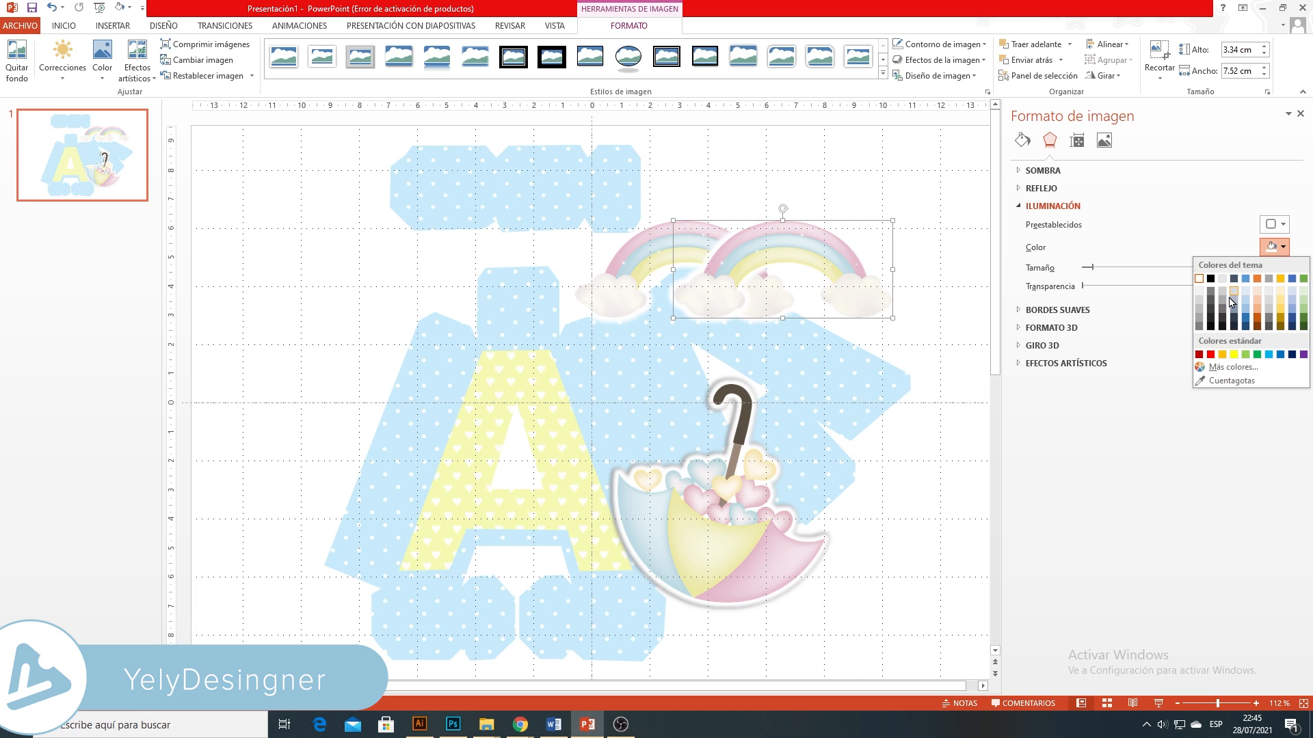
left_click(1198, 329)
left_click(1284, 264)
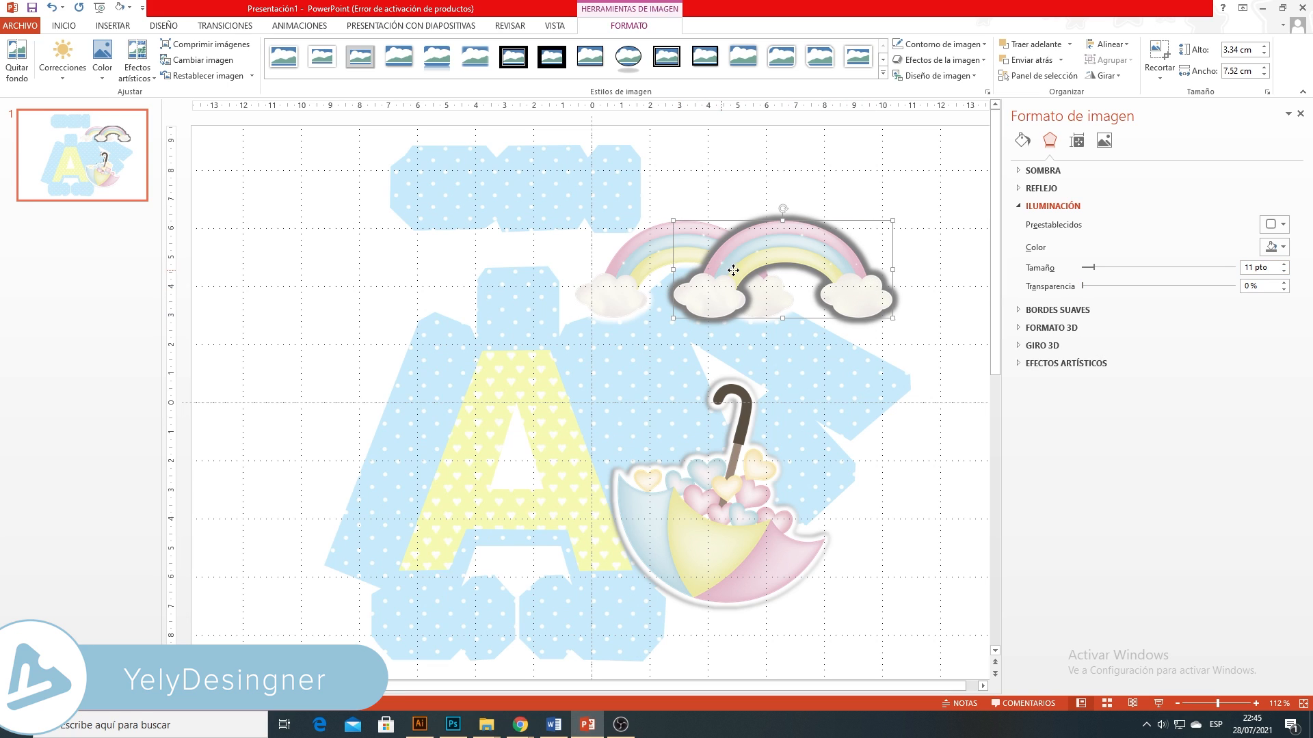
Bring the white-glow rainbow to the front and align it exactly over the dark-glow copy
left_click_drag(730, 270, 748, 270)
left_click(646, 259)
right_click(641, 256)
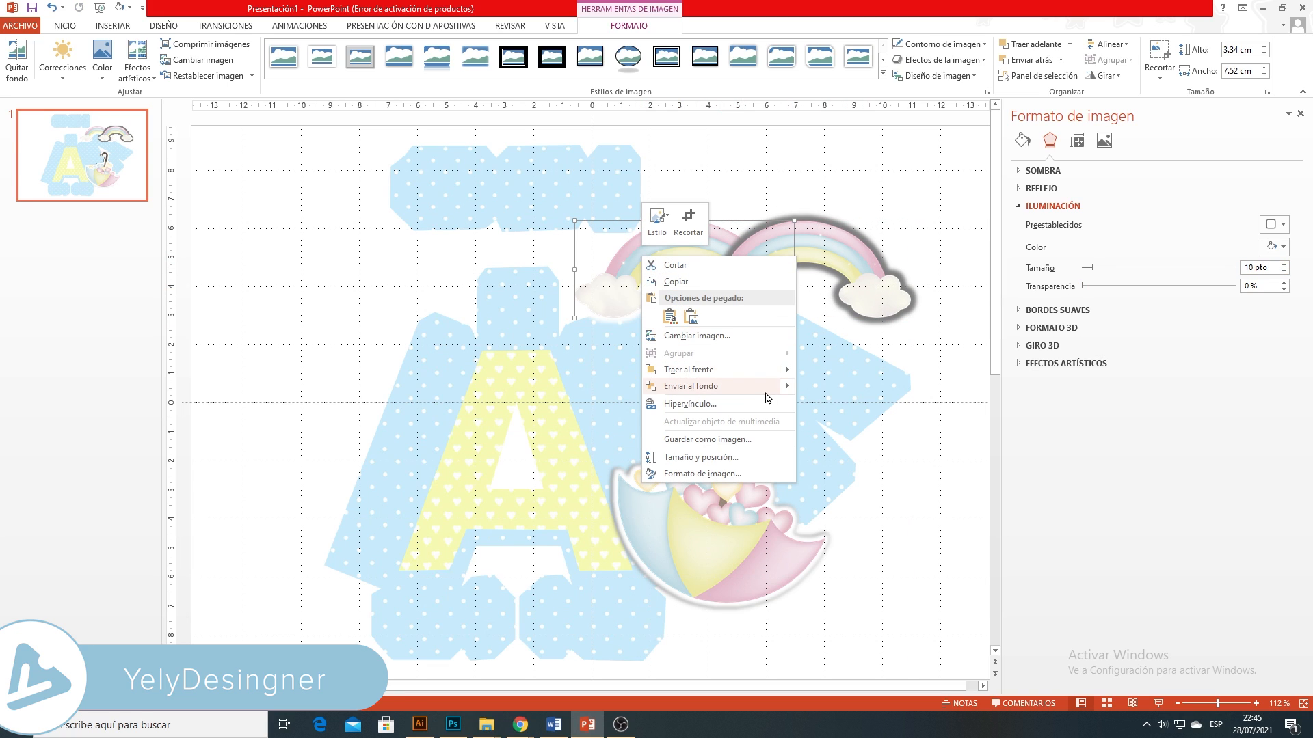
left_click(826, 374)
left_click_drag(669, 253, 790, 250)
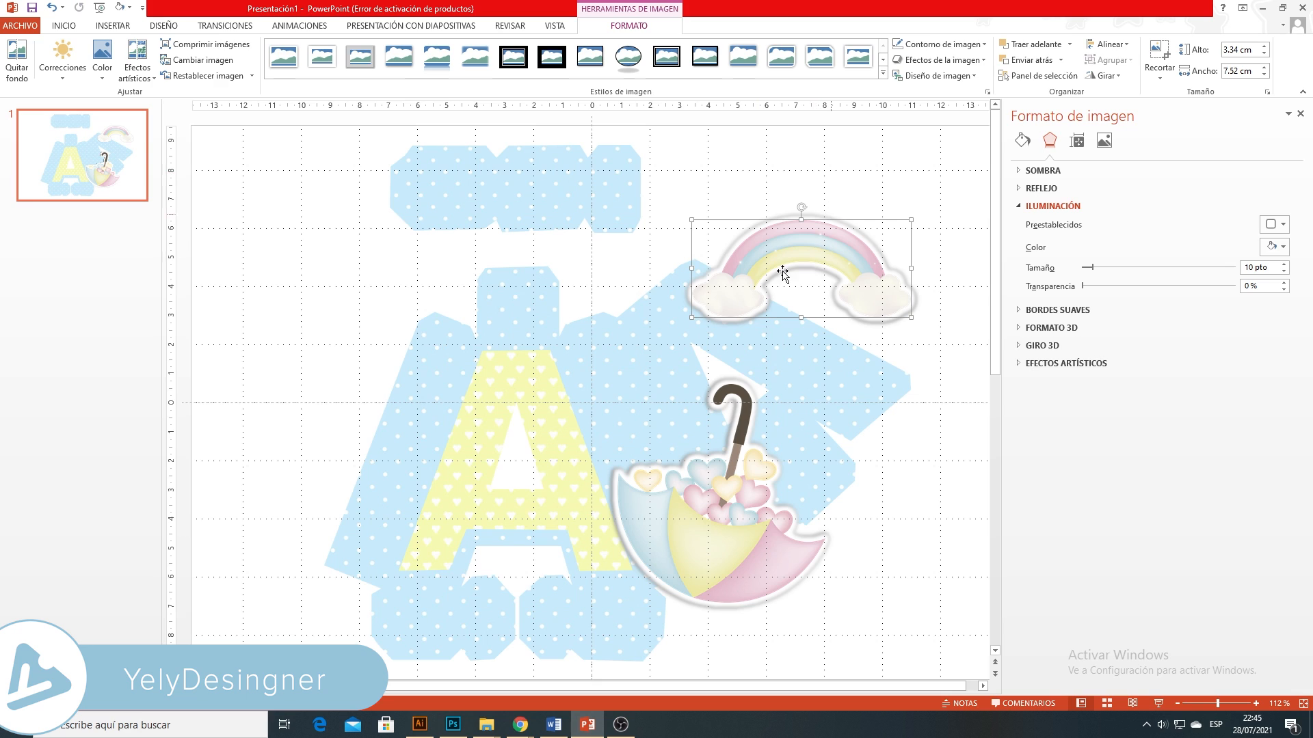
left_click(928, 363)
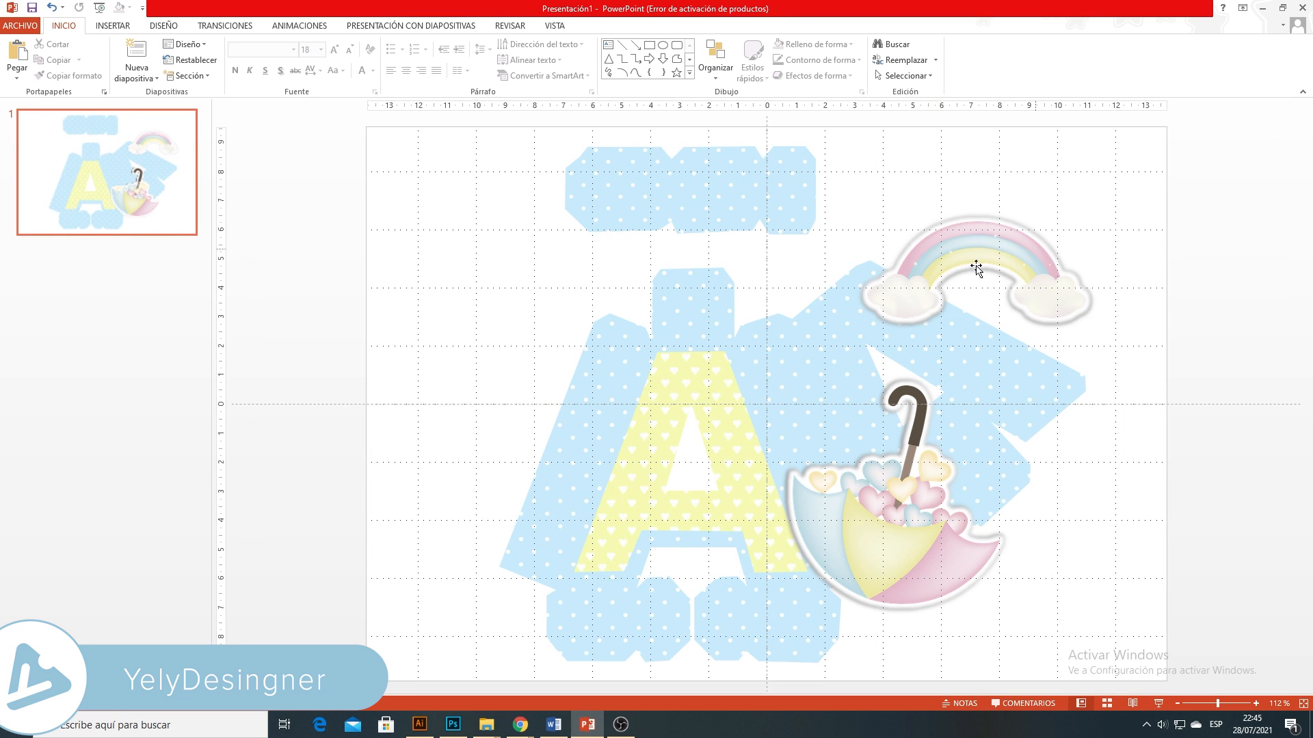
Group the two stacked rainbow pictures and move the group onto the upper part of the yellow letter A, centred
left_click_drag(1176, 388, 808, 147)
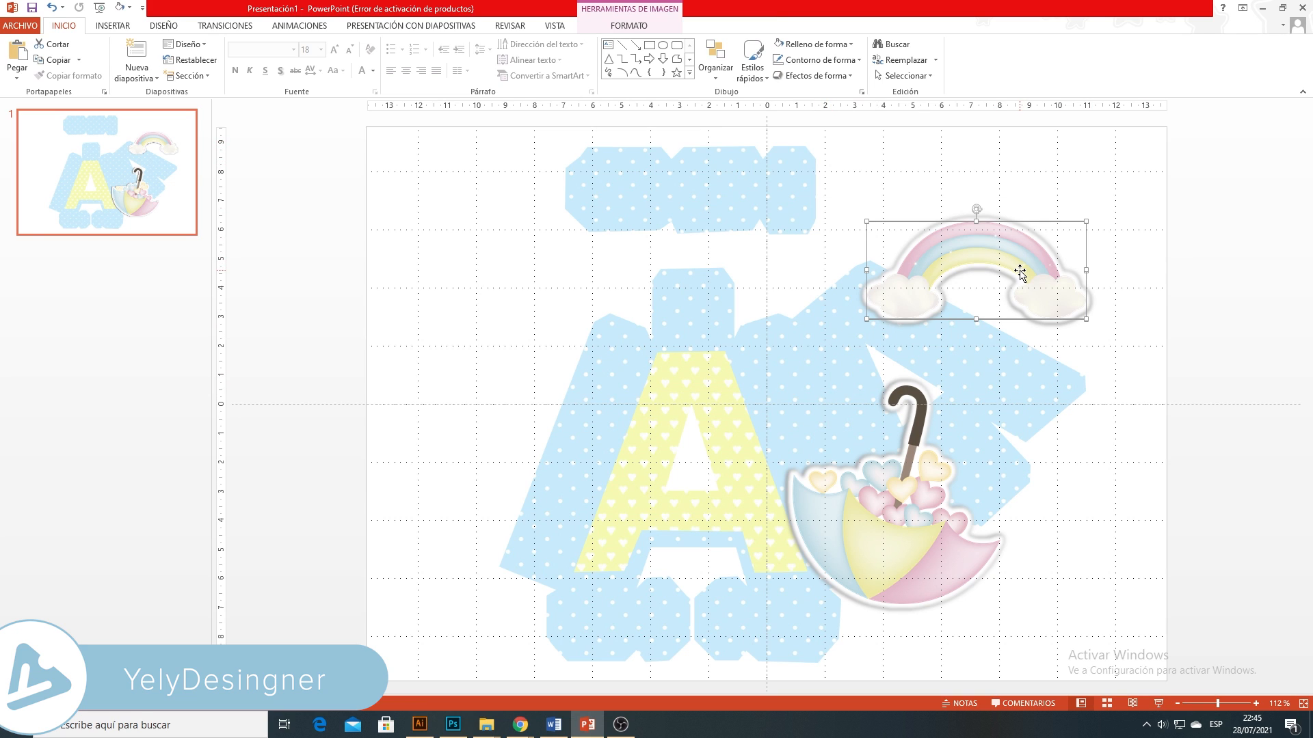
right_click(1019, 270)
mouse_move(1125, 352)
left_click(1174, 353)
left_click_drag(1016, 238, 726, 325)
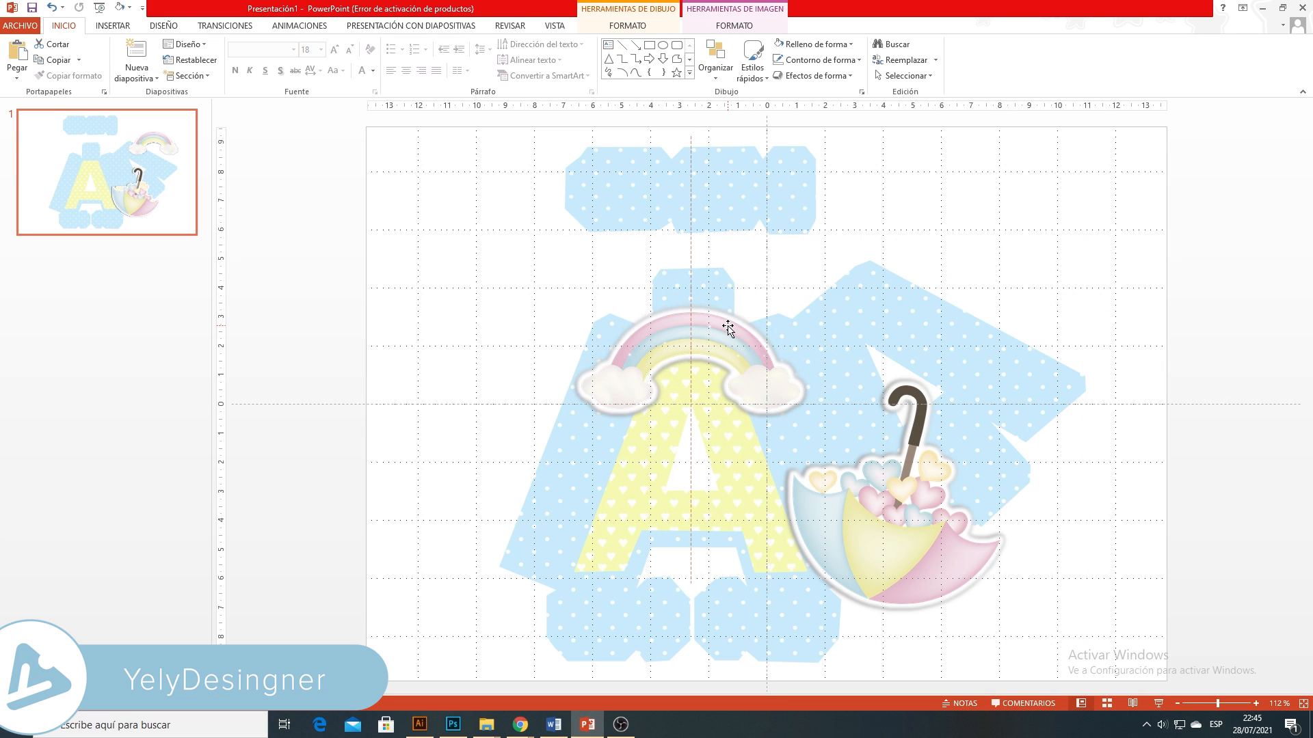
Group the two stacked umbrella pictures into one object
left_click(1102, 634)
left_click_drag(1102, 634, 718, 380)
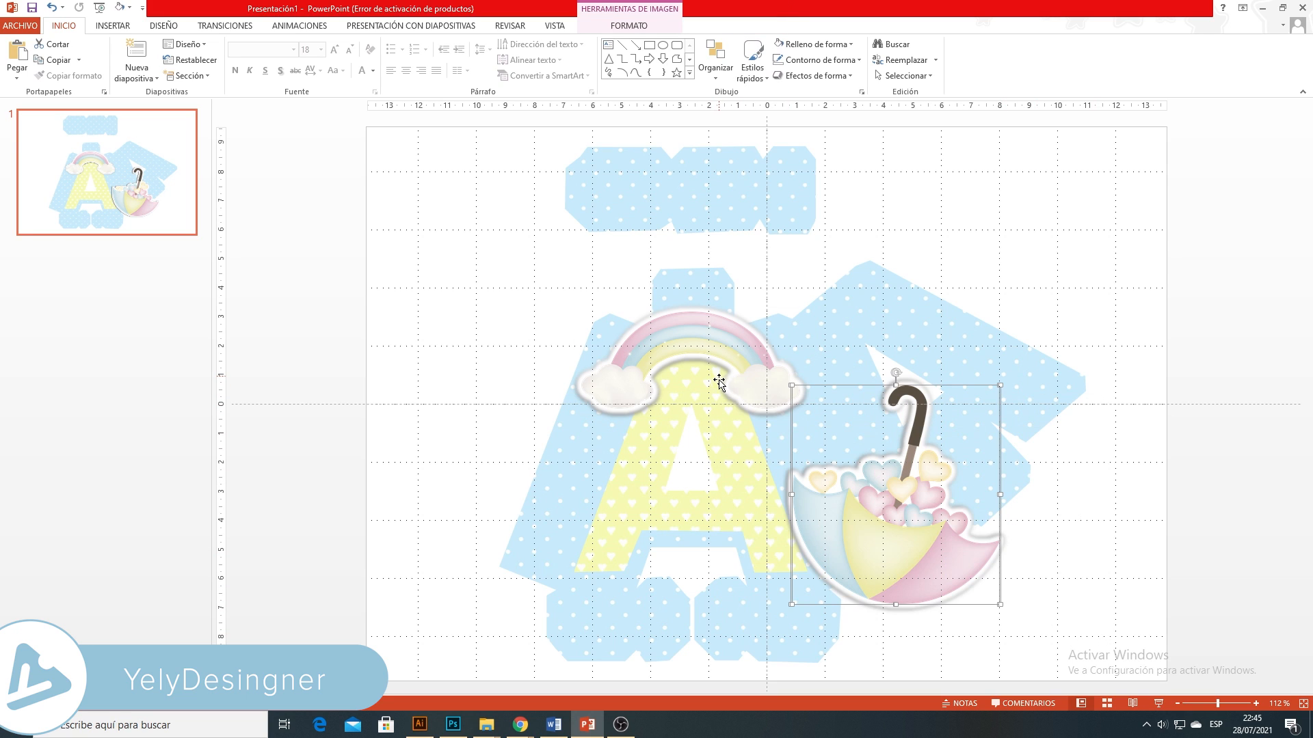
right_click(912, 556)
mouse_move(1025, 441)
left_click(1069, 441)
Shrink the umbrella group and place it over the lower end of the yellow A's right leg
left_click_drag(902, 528, 786, 520)
left_click_drag(888, 601, 832, 540)
left_click_drag(761, 498, 787, 542)
left_click_drag(687, 414, 705, 433)
left_click_drag(789, 525, 785, 522)
Shrink the rainbow group slightly and re-centre it over the peak of the yellow A
left_click(750, 372)
left_click_drag(806, 416, 756, 393)
left_click_drag(719, 365, 741, 376)
Shrink the umbrella group a bit more, tilt it slightly counterclockwise and position it on the yellow A's right leg
left_click(793, 515)
left_click_drag(855, 581, 841, 567)
left_click_drag(790, 534, 788, 539)
left_click_drag(776, 425, 732, 434)
left_click_drag(793, 504, 791, 502)
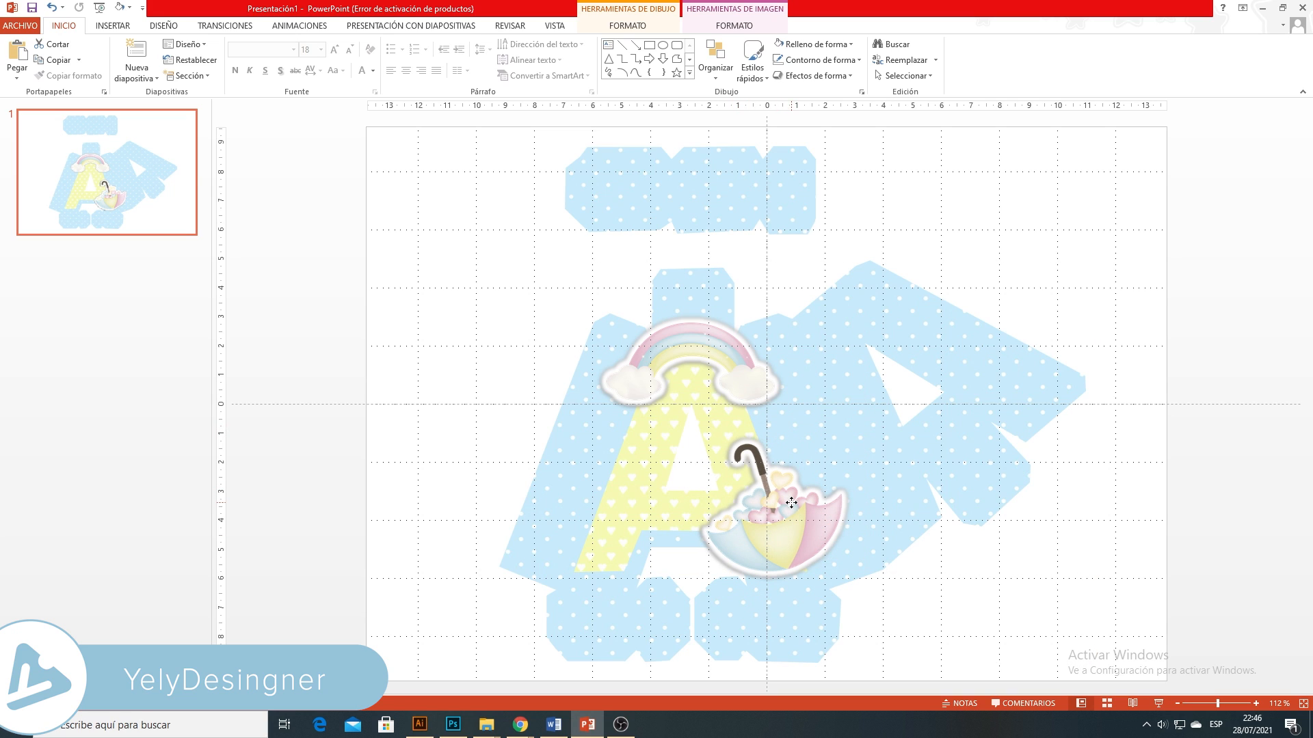
left_click(1028, 568)
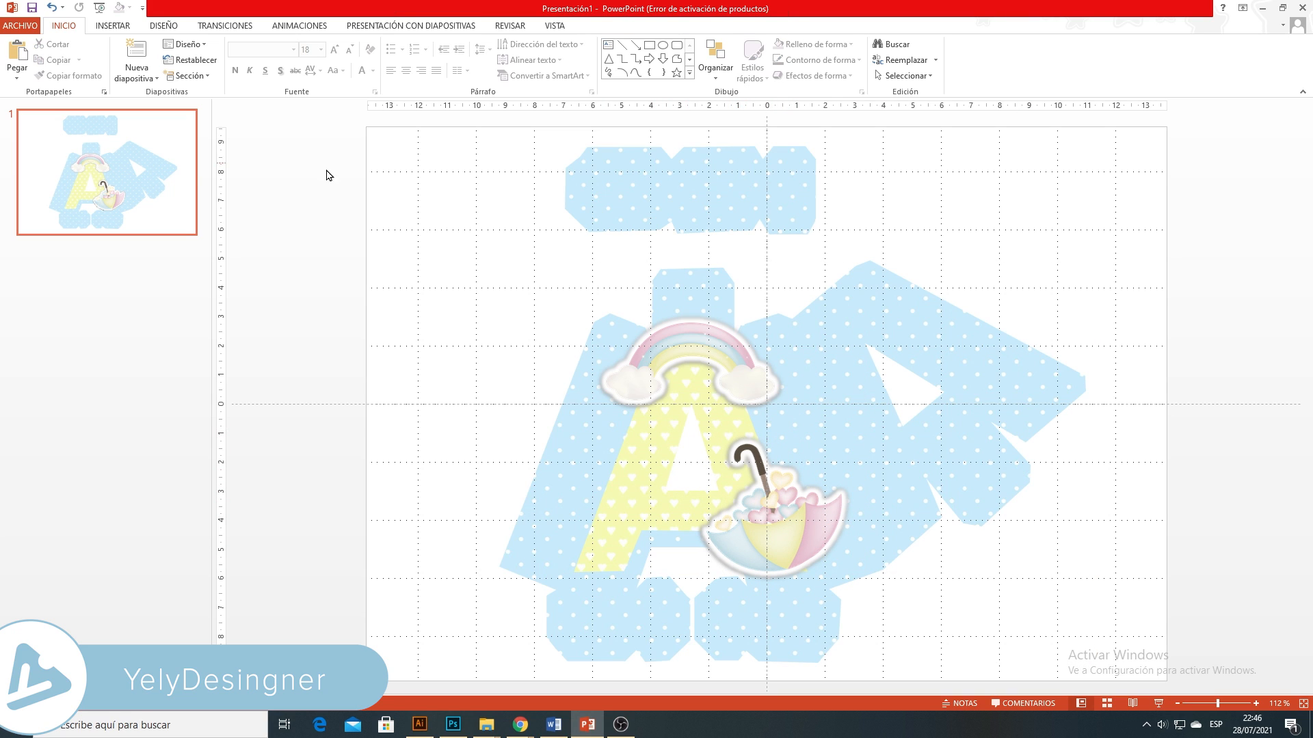
Insert plain black WordArt and replace its placeholder text with the person's first name
left_click(119, 29)
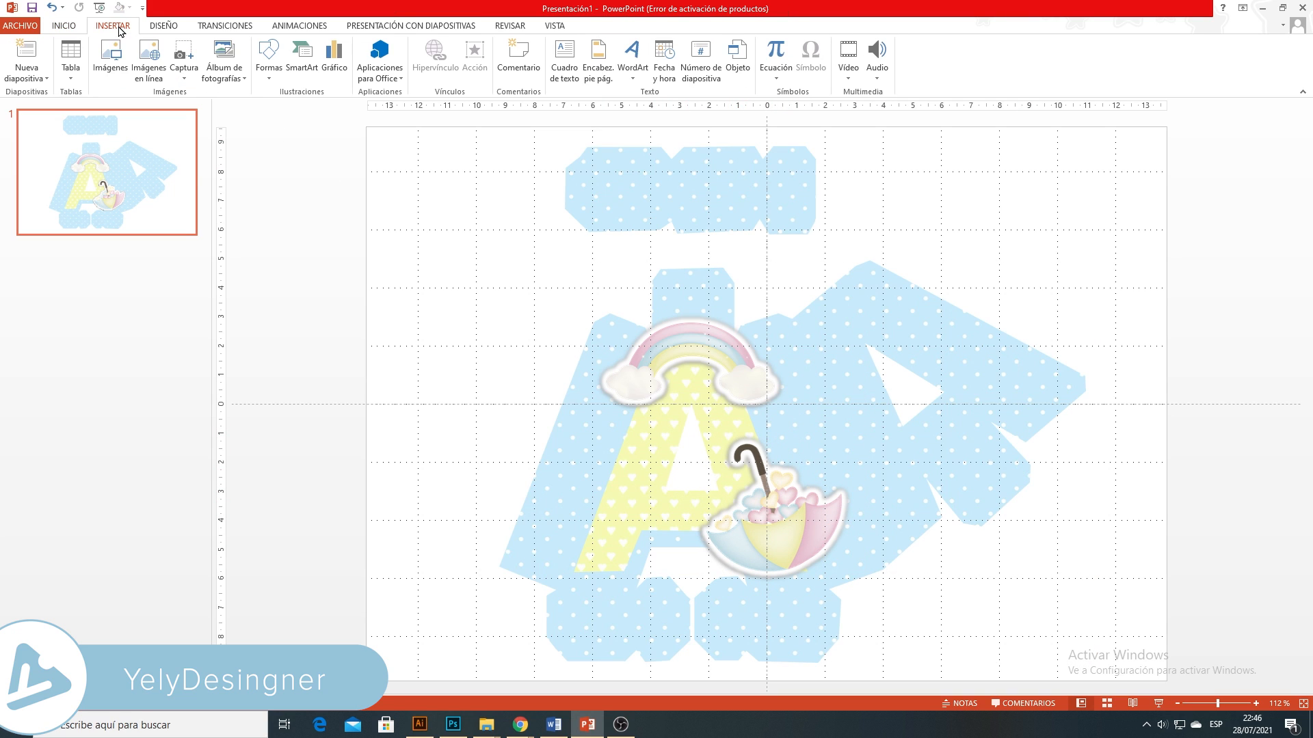
left_click(623, 75)
left_click(636, 104)
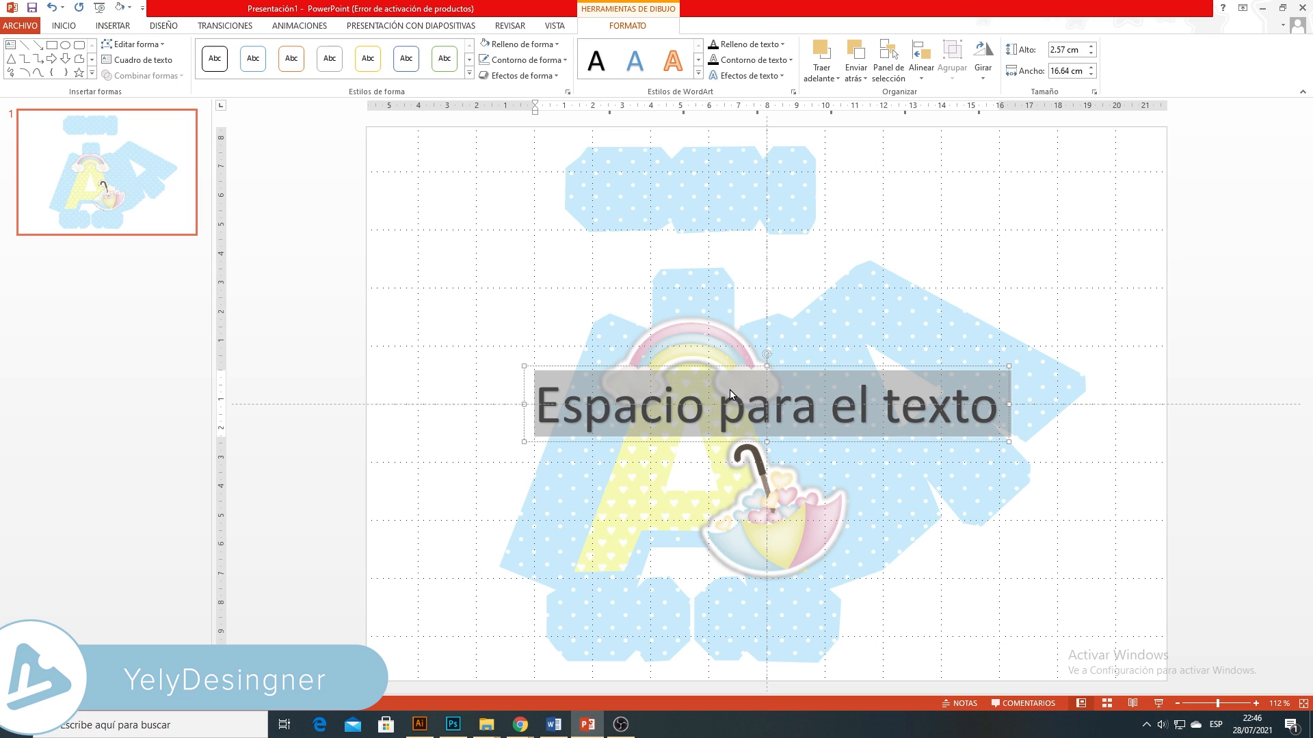
left_click(639, 404)
left_click_drag(583, 408, 933, 388)
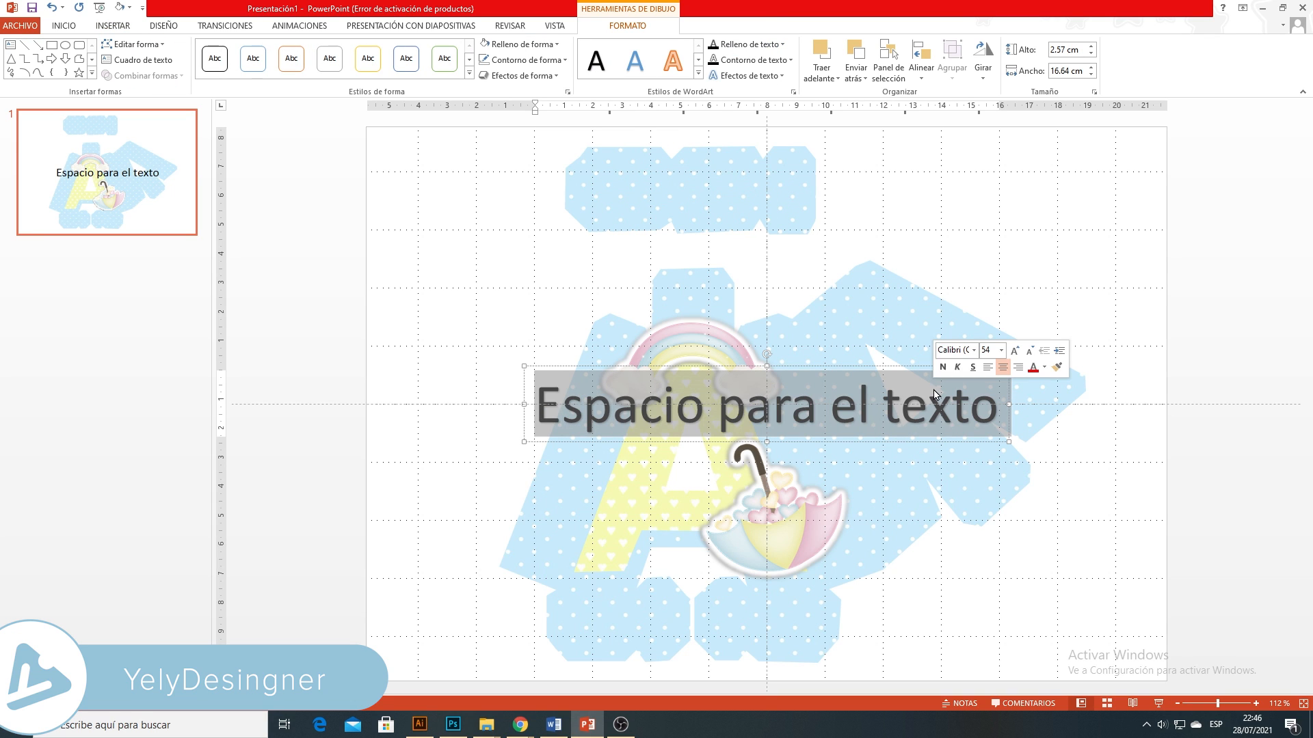
key("BackSpace")
type("A")
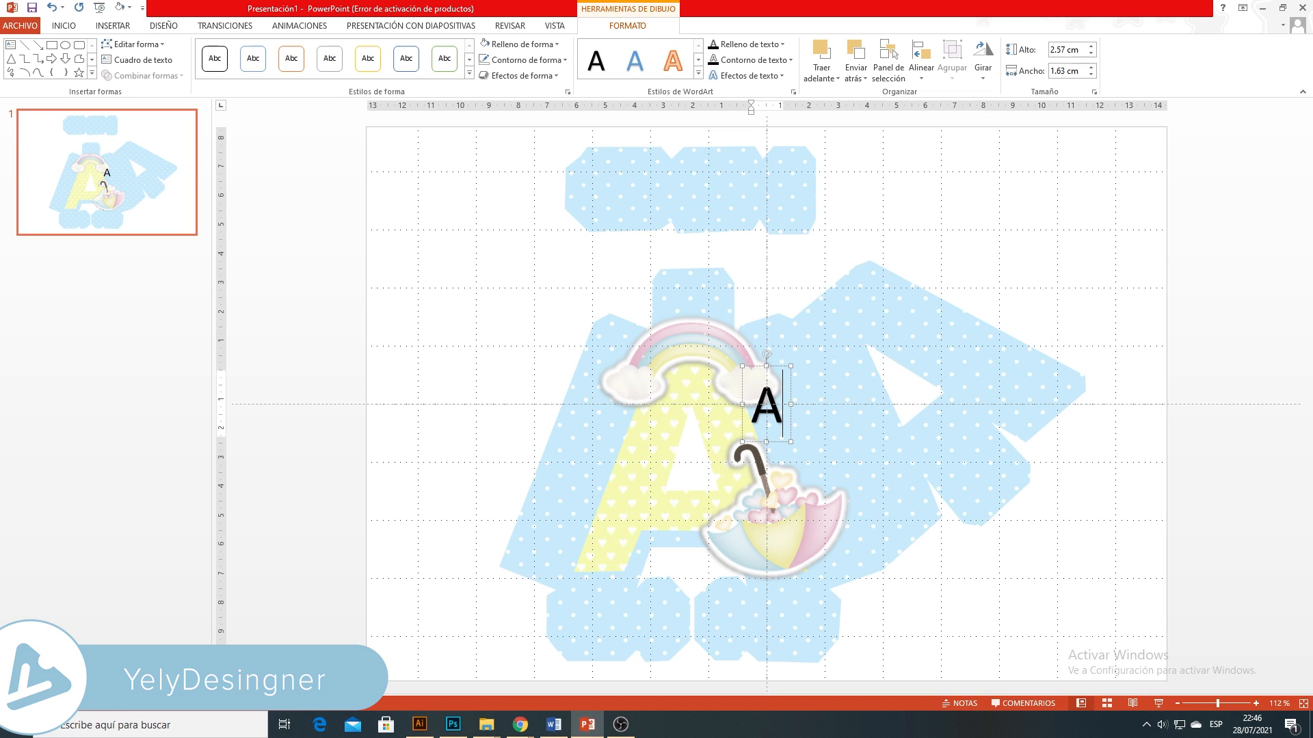
type("na")
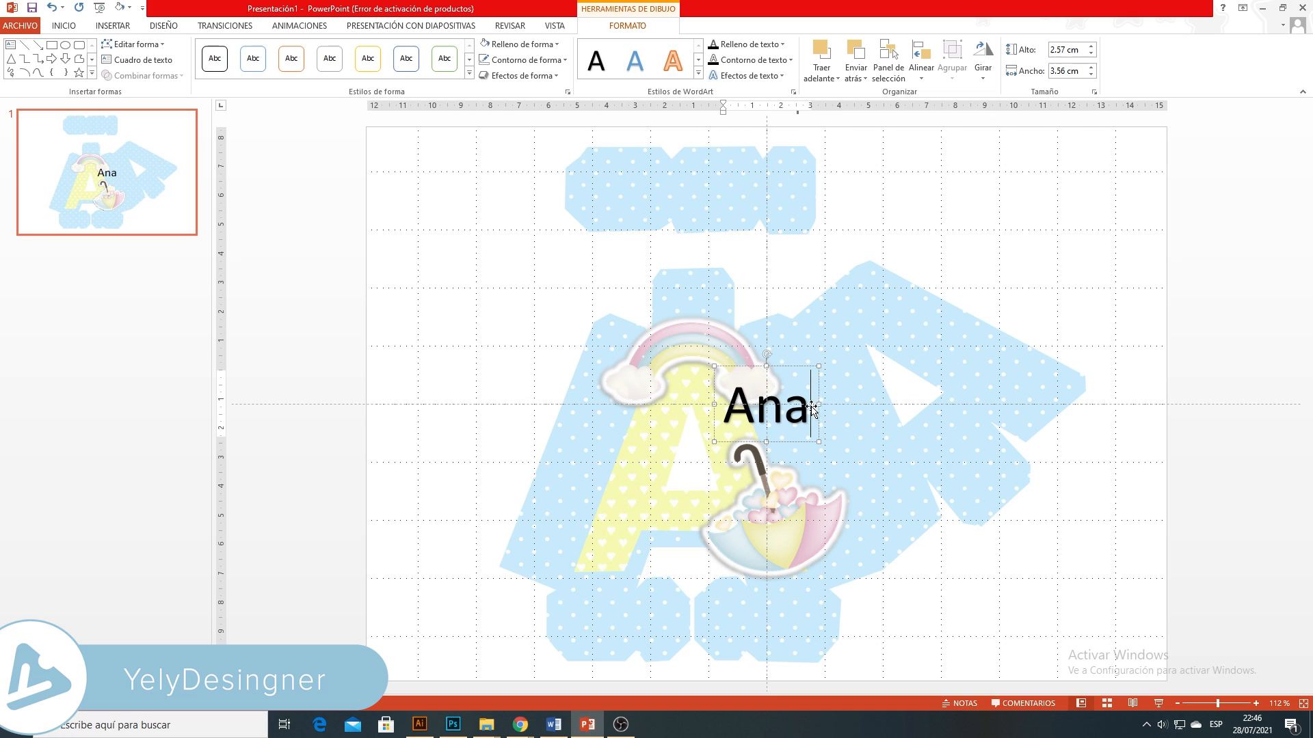
Set the name's font size to 96 and move the text over the lower part of the yellow A
left_click_drag(813, 408, 723, 408)
left_click(794, 366)
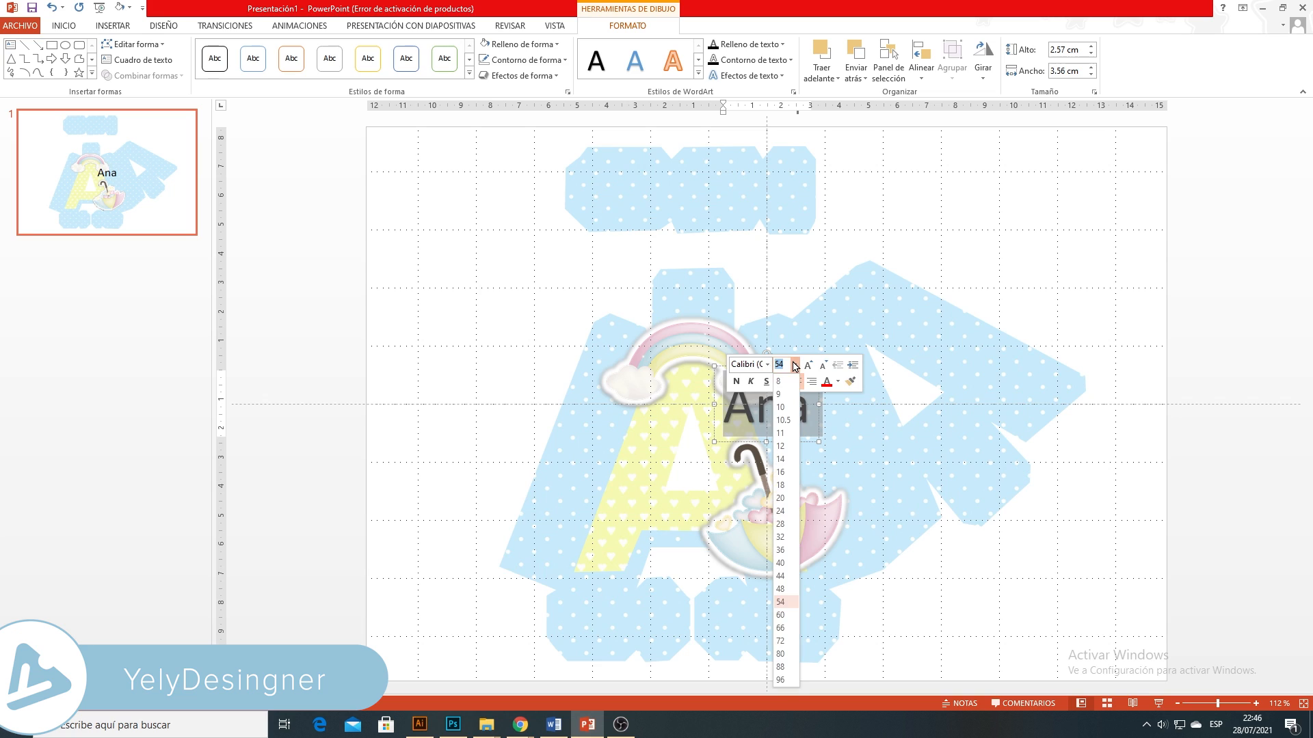
left_click(781, 680)
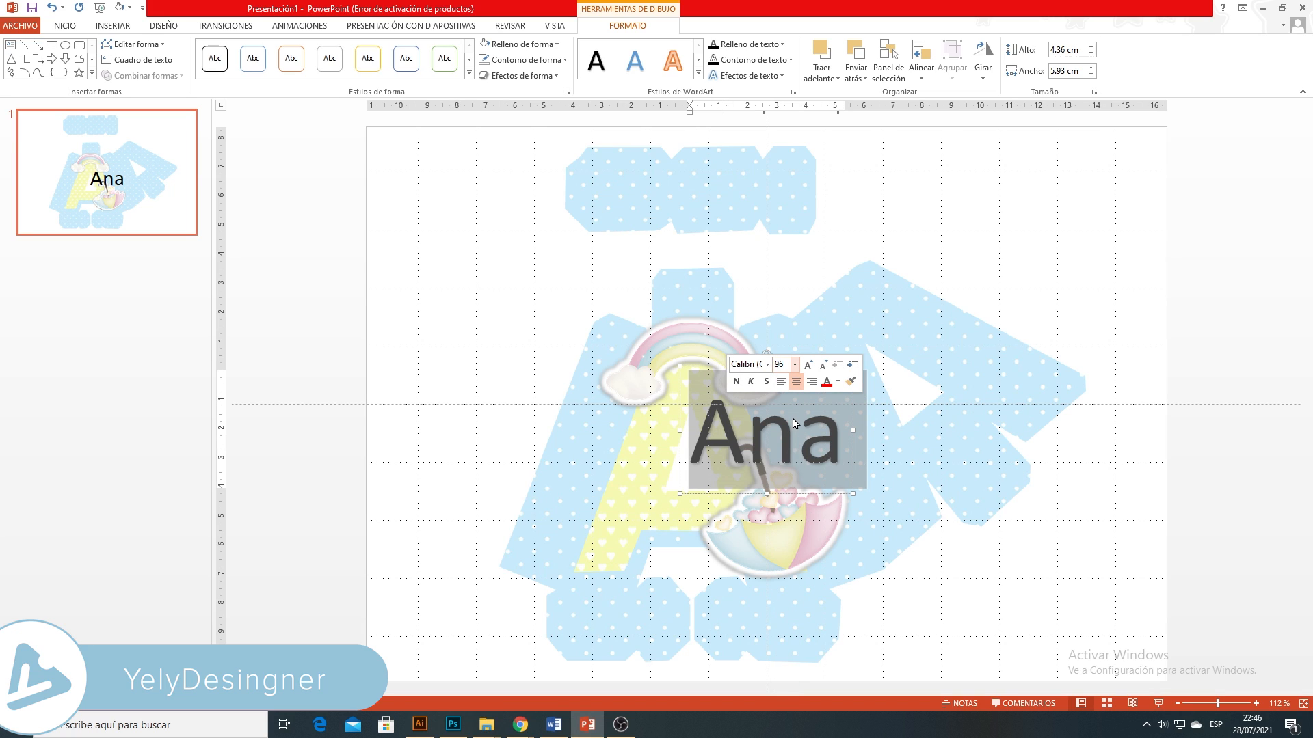
left_click(797, 385)
left_click_drag(799, 369, 717, 433)
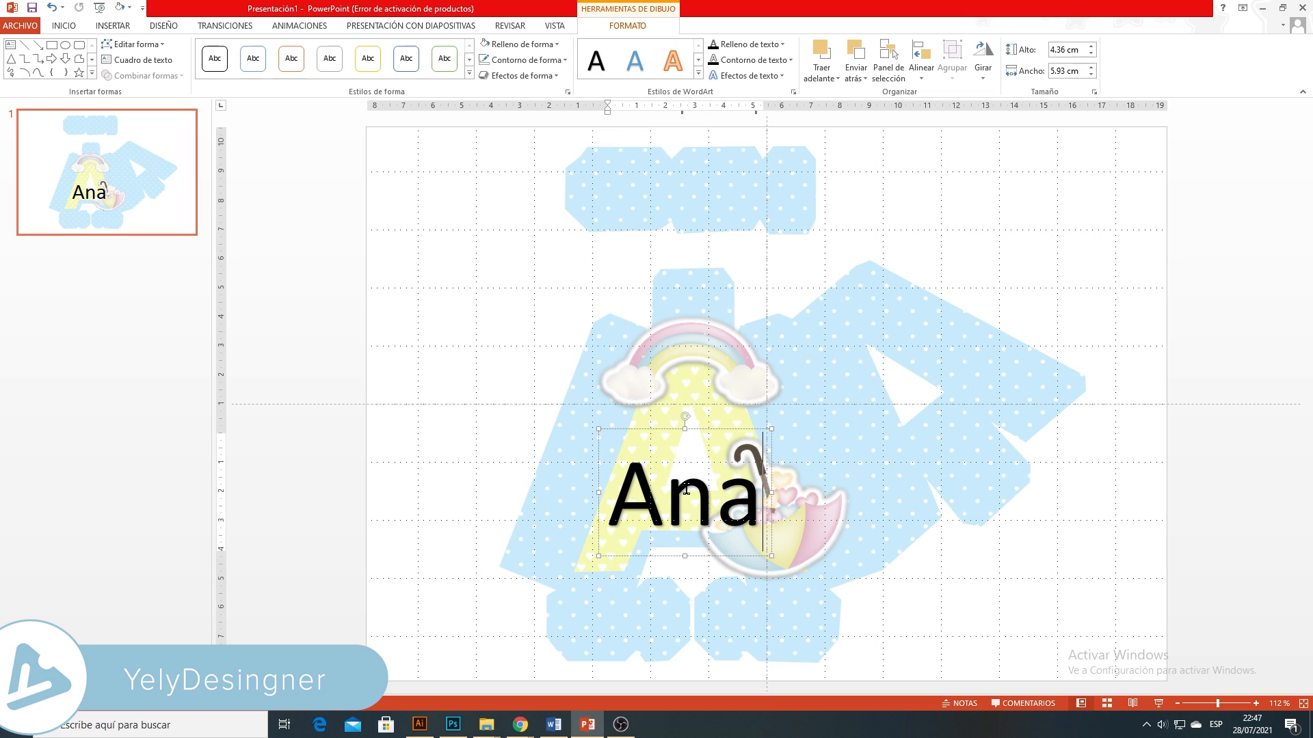
Change the name's font to a Alangkah and move the text to the empty area beside the letter template
double_click(637, 490)
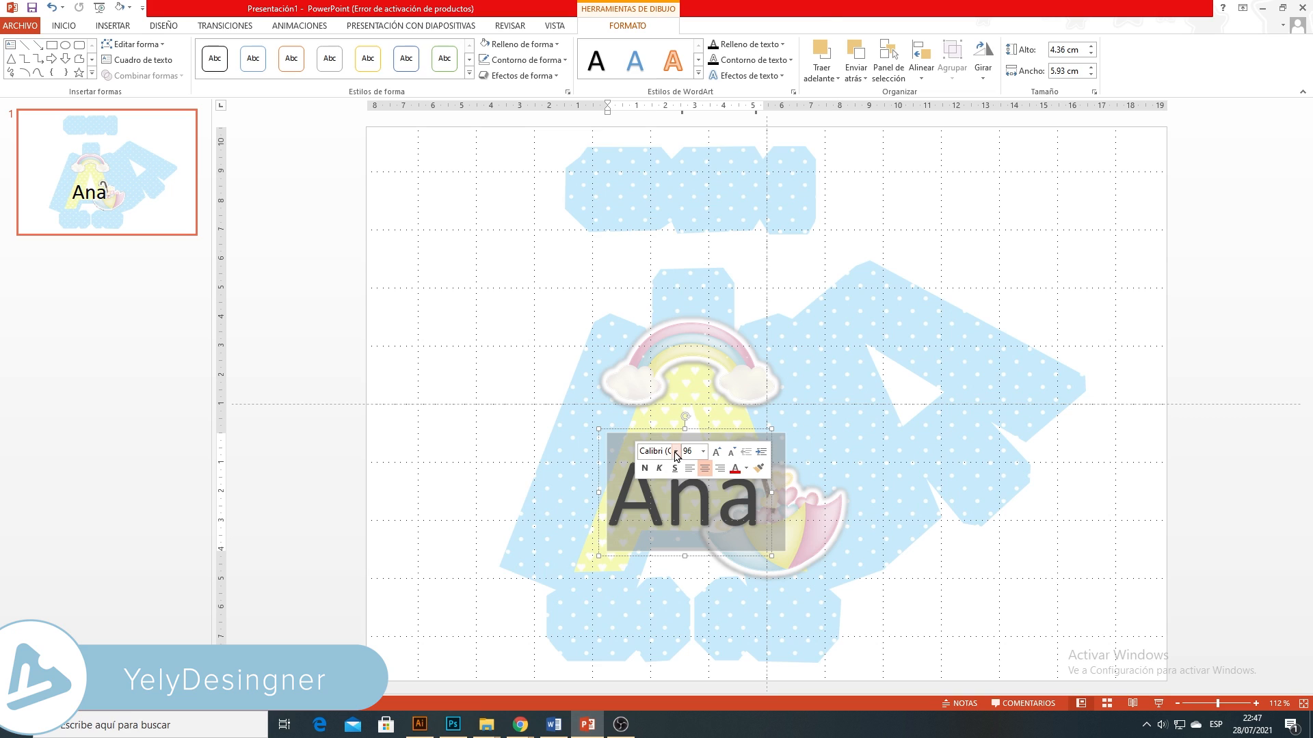
left_click(675, 452)
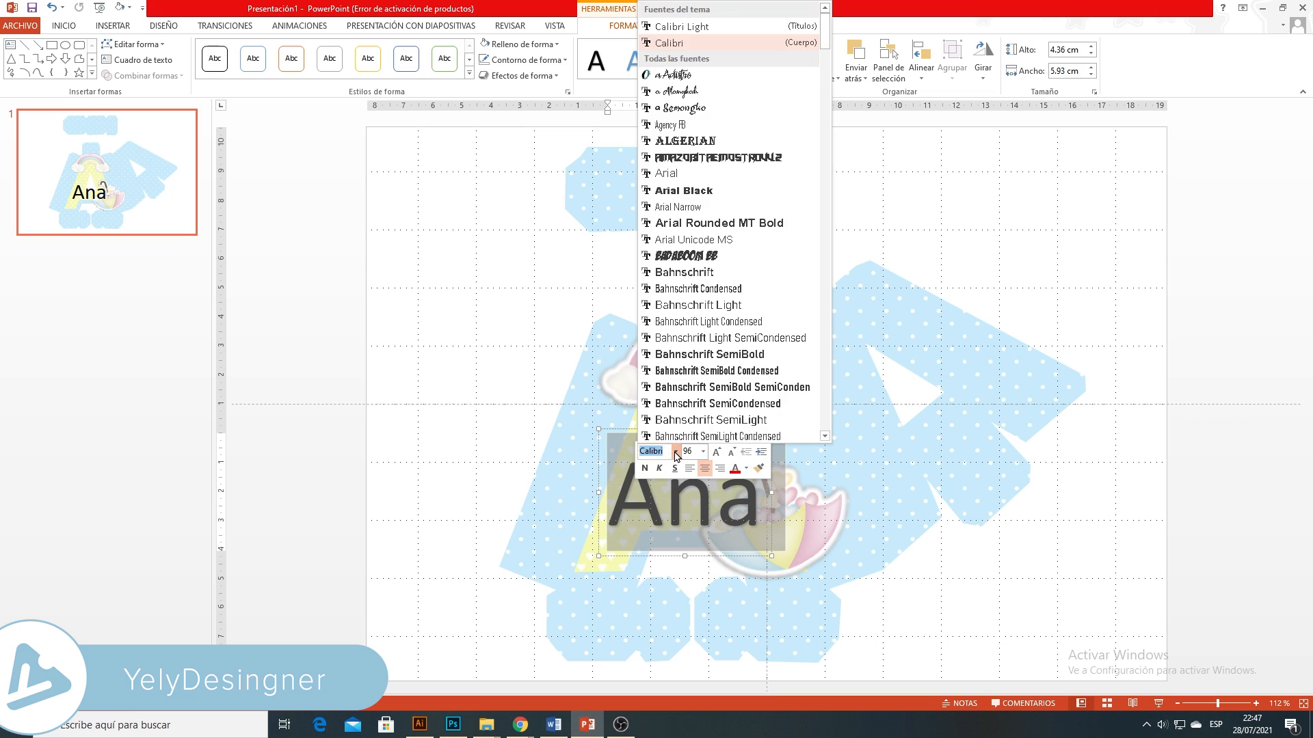
left_click(691, 96)
left_click_drag(712, 429, 491, 349)
Duplicate the name text and fill the copy with the pink sampled from the rainbow
key("ctrl+v")
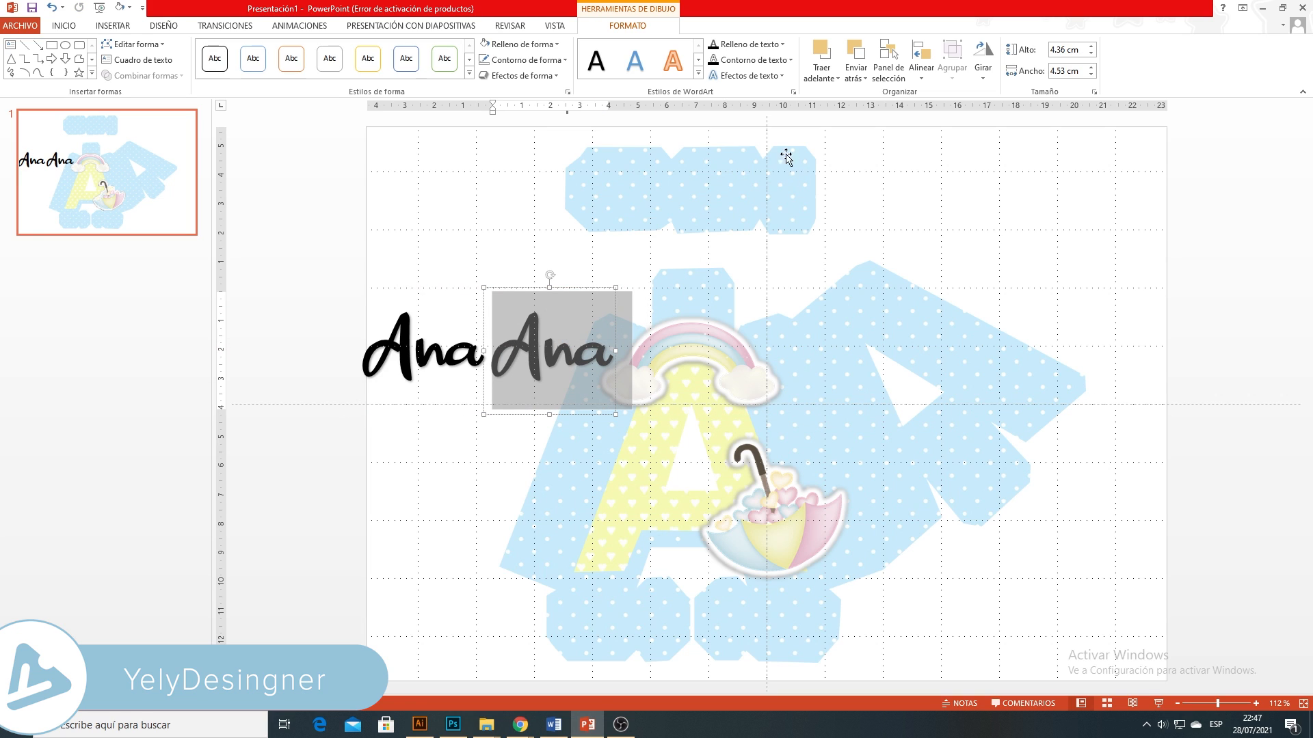
left_click(761, 50)
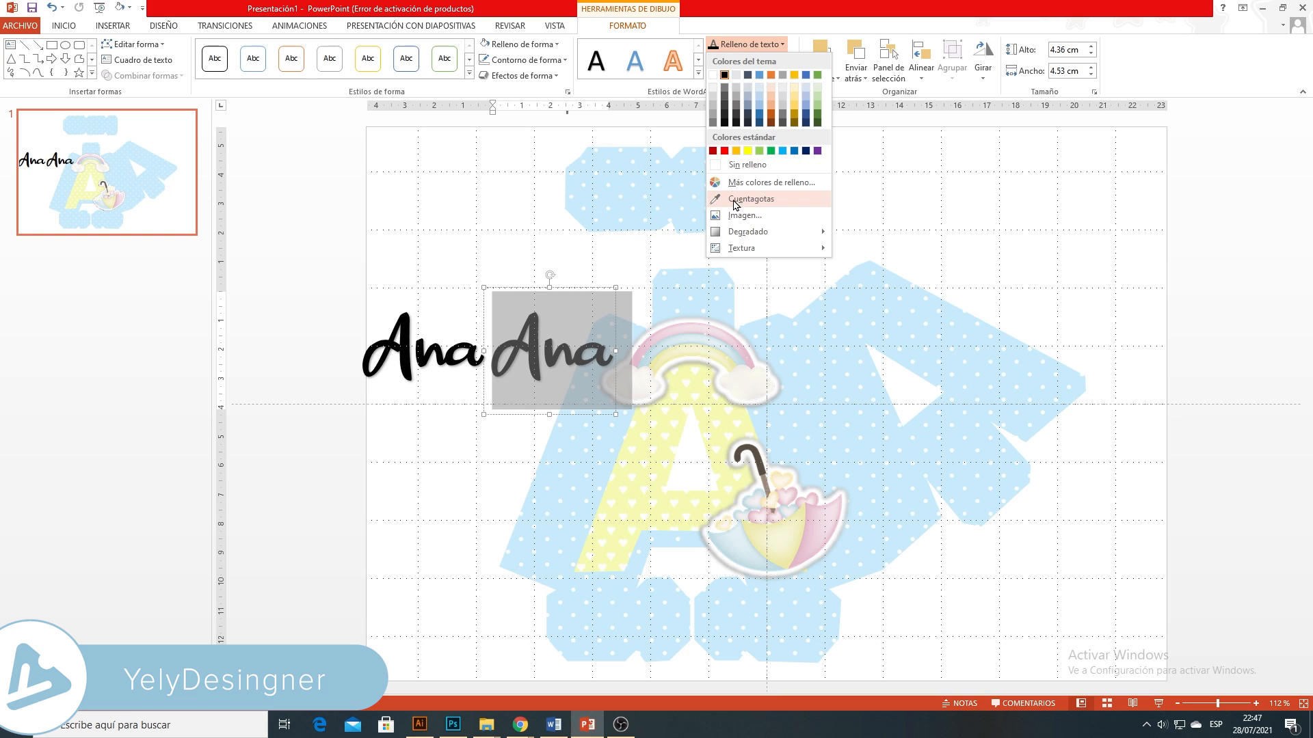
left_click(774, 199)
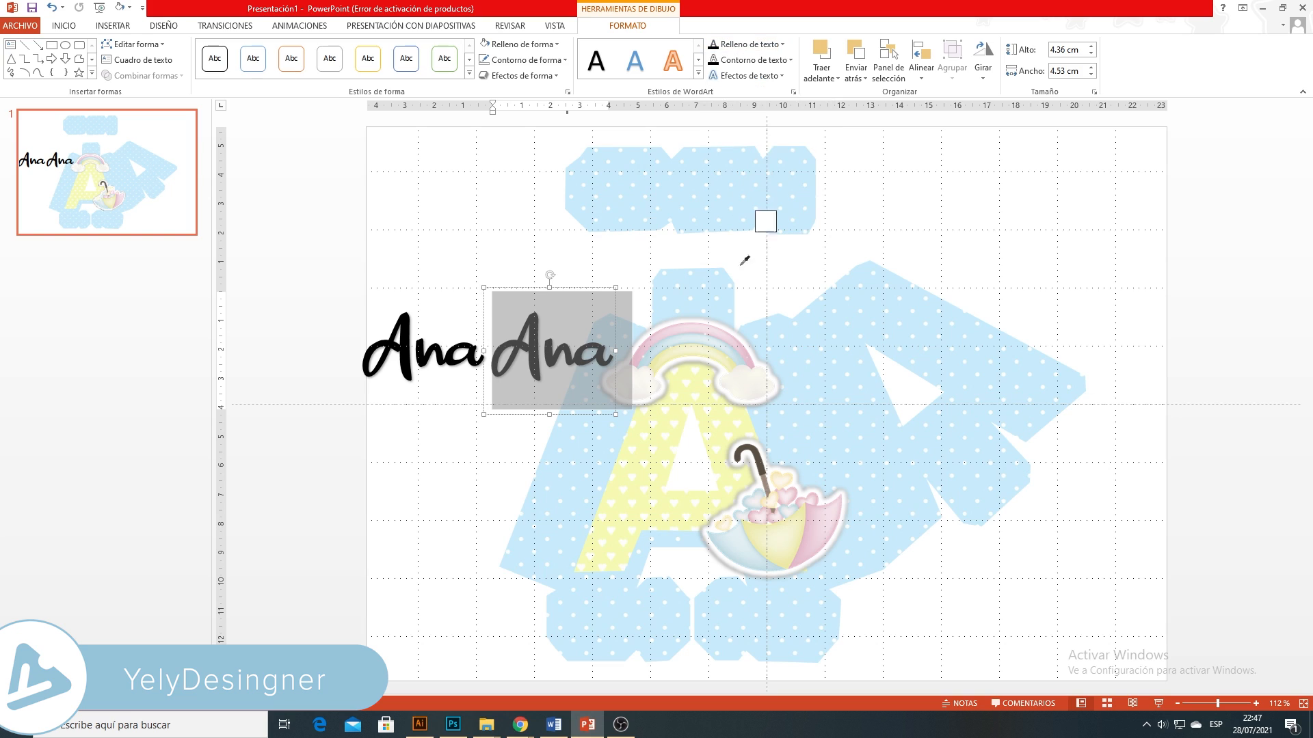
left_click(746, 355)
Give the pink name copy a text outline in the same pink, 13 pt wide
left_click(745, 60)
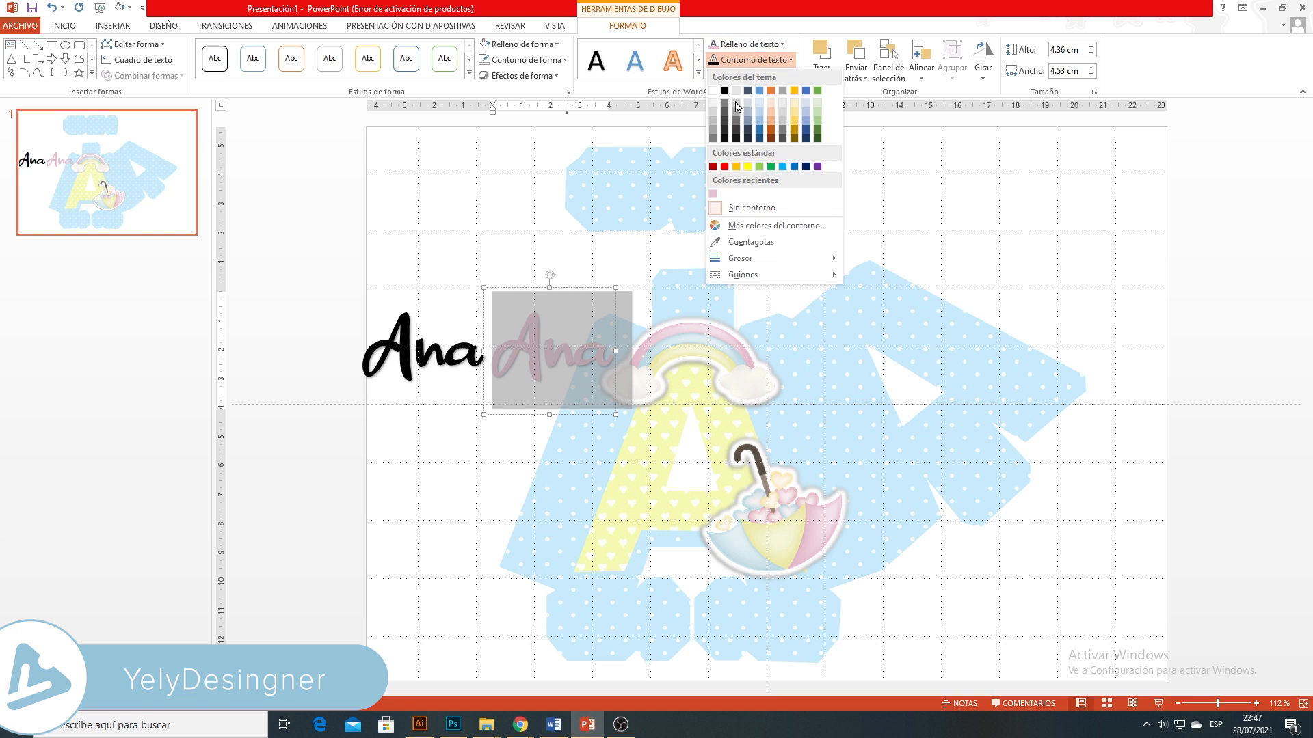
left_click(715, 196)
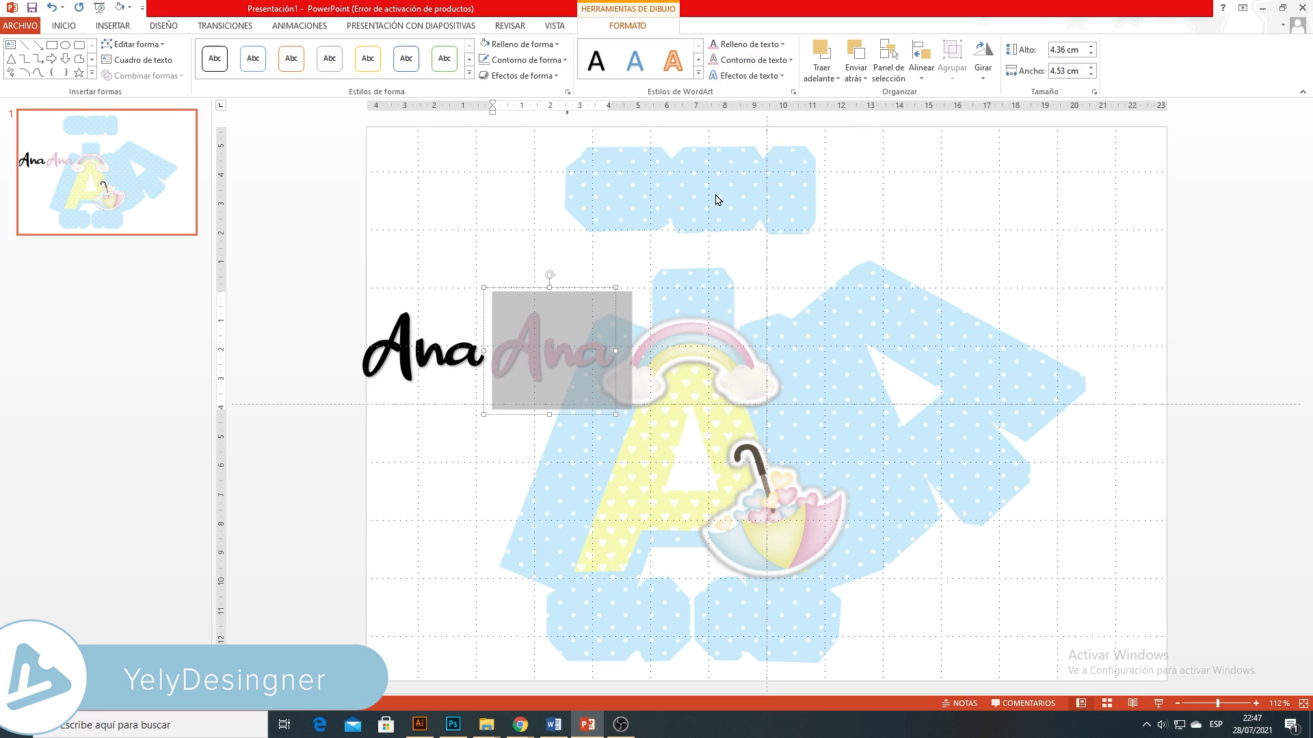
left_click(771, 63)
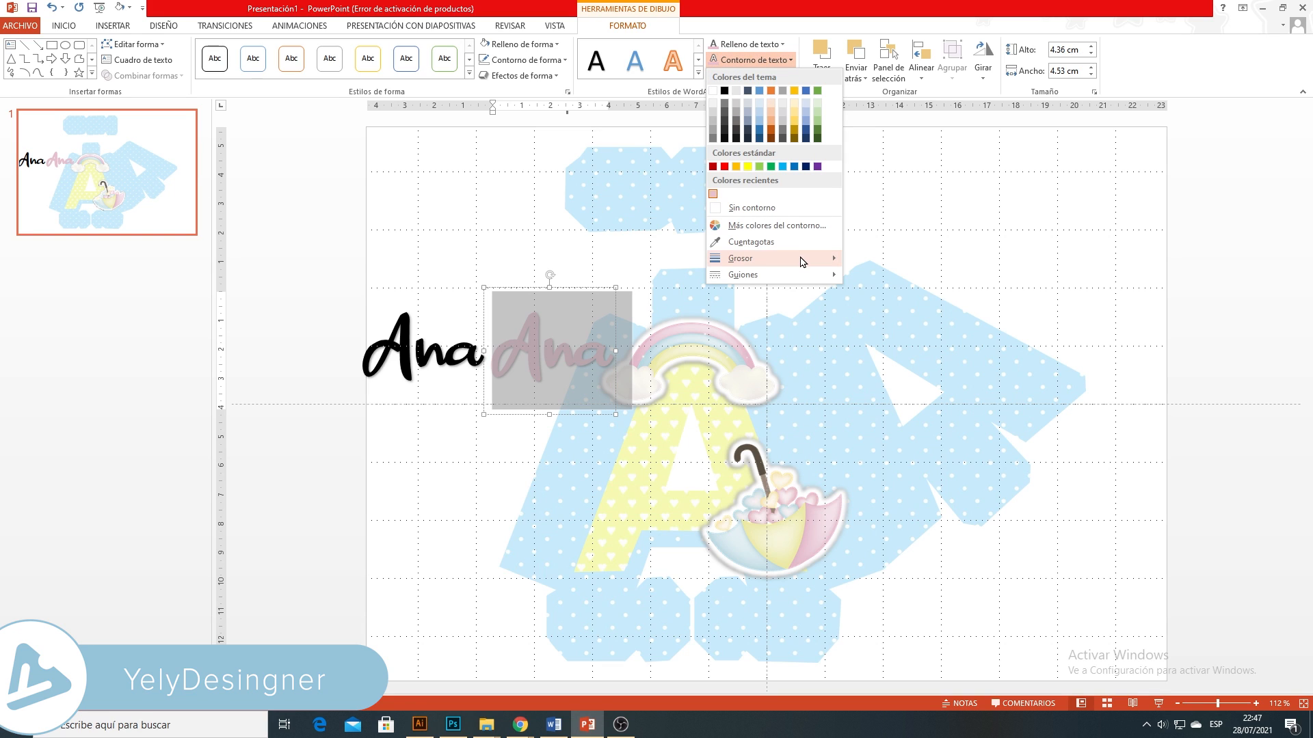
mouse_move(824, 258)
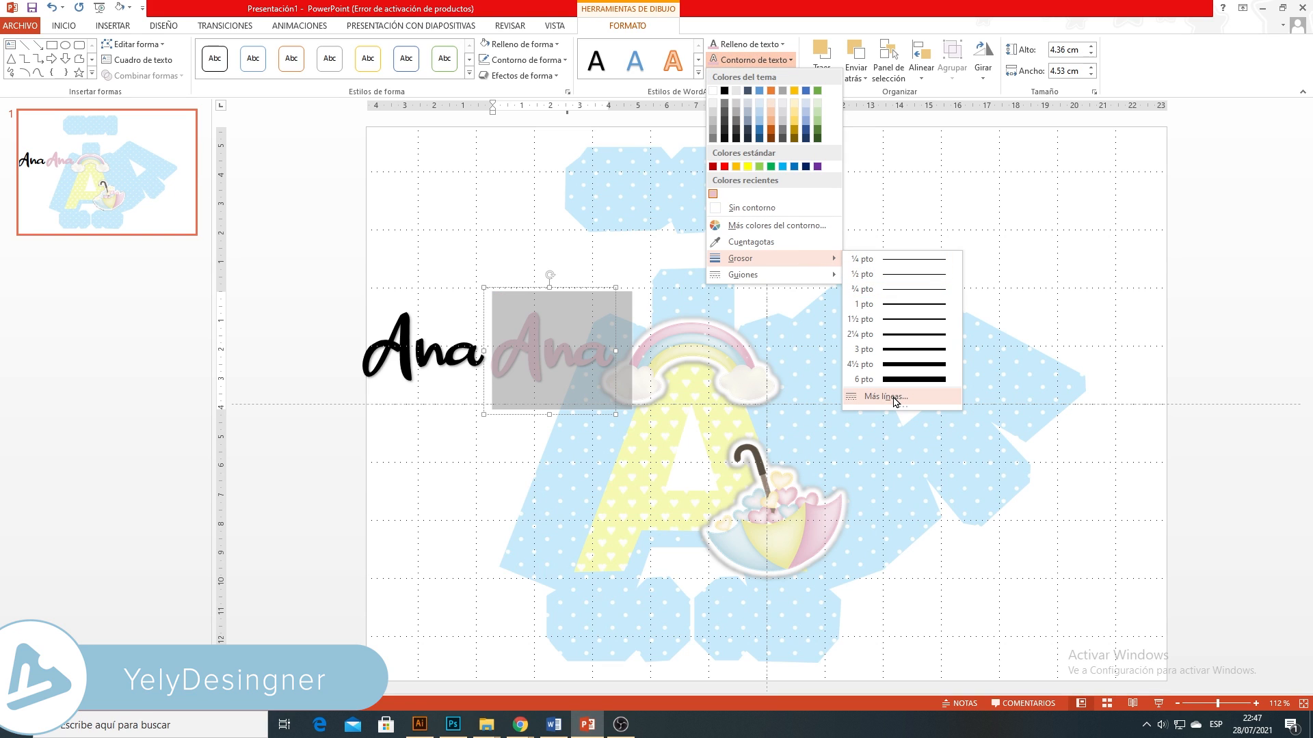
left_click(893, 399)
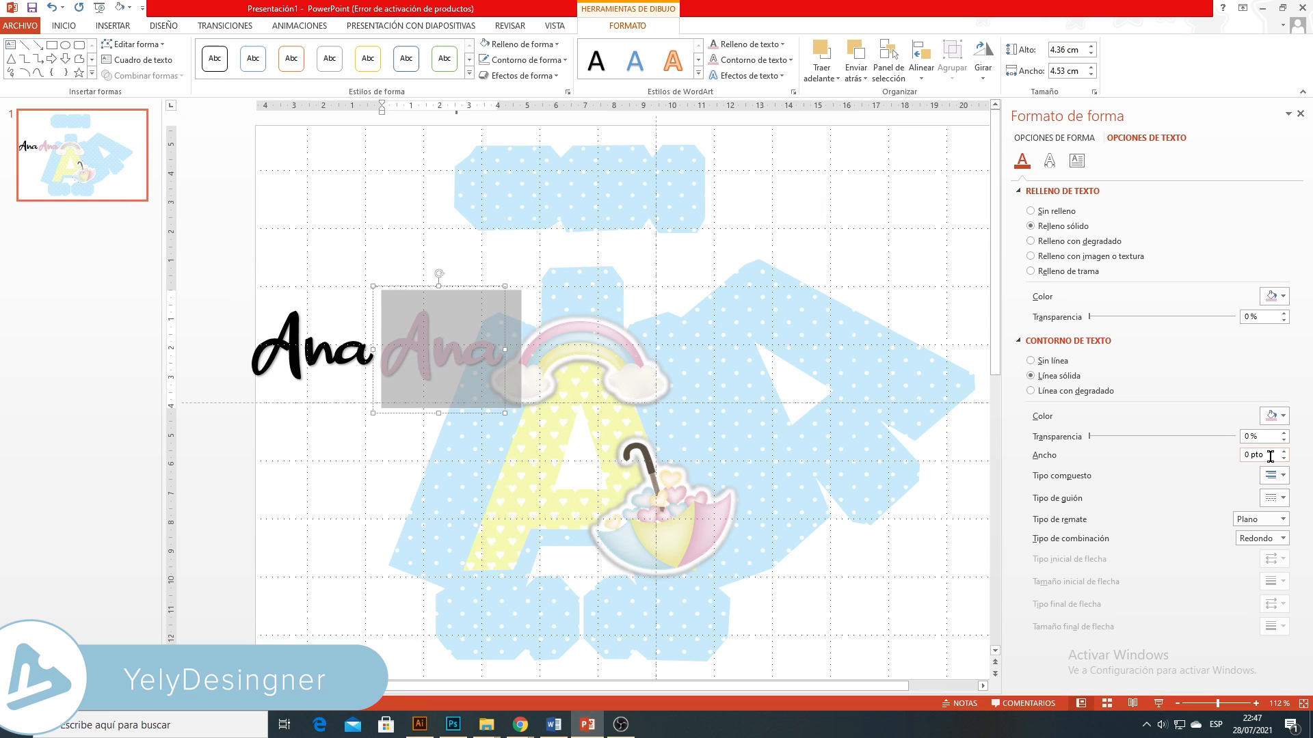
left_click(1270, 453)
type("13")
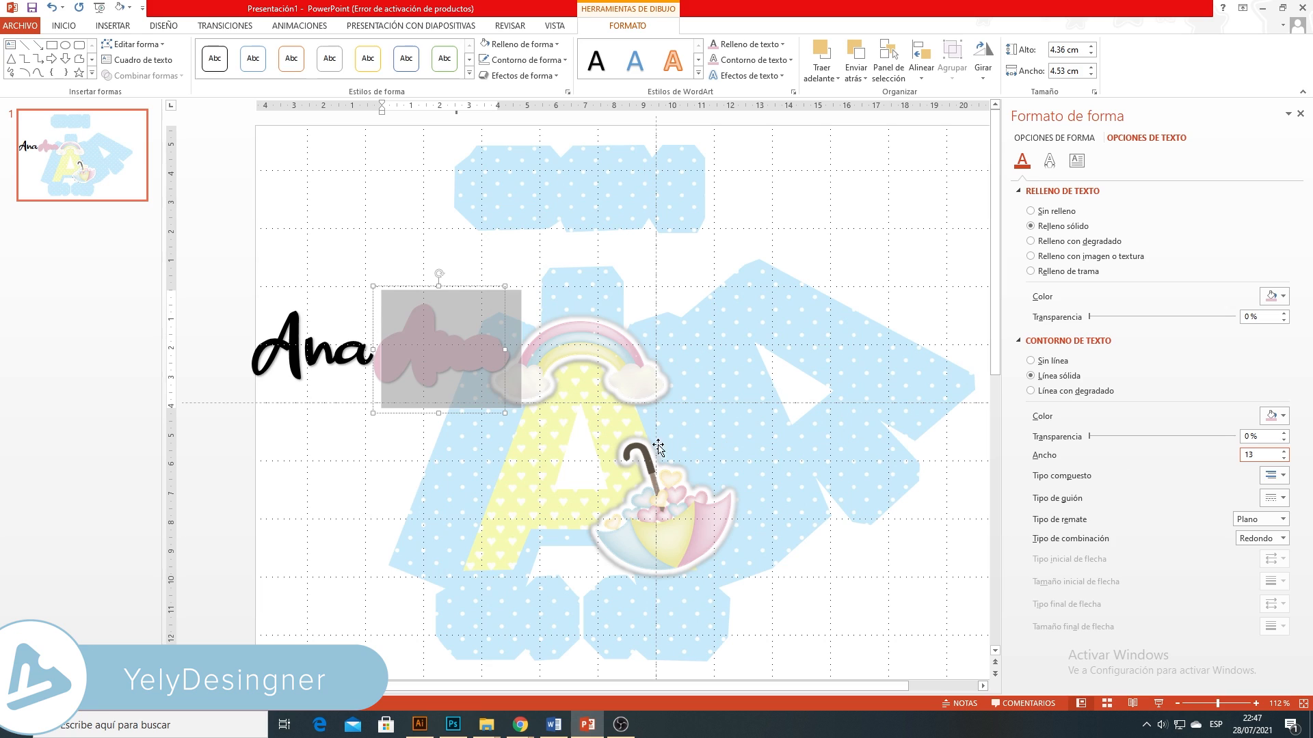
left_click(500, 362)
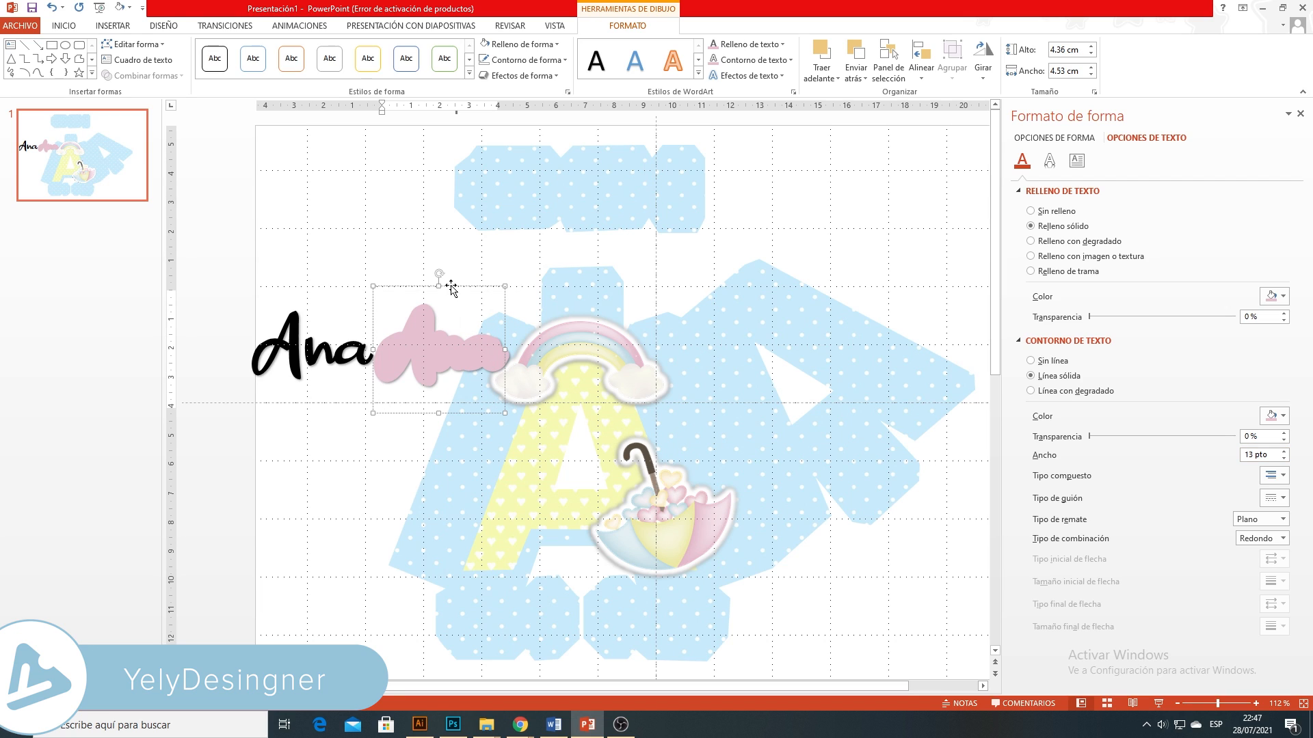
Change the original black name's text colour to white
left_click_drag(370, 332, 271, 341)
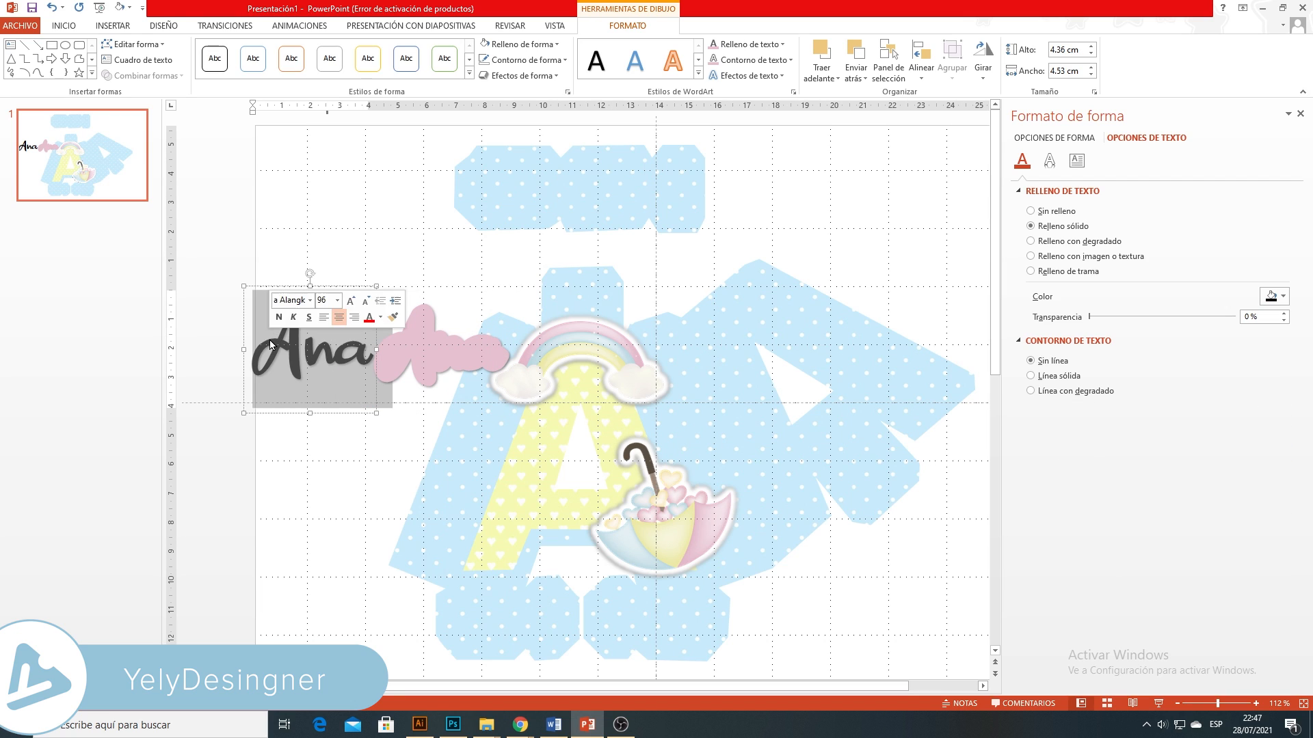
left_click(380, 318)
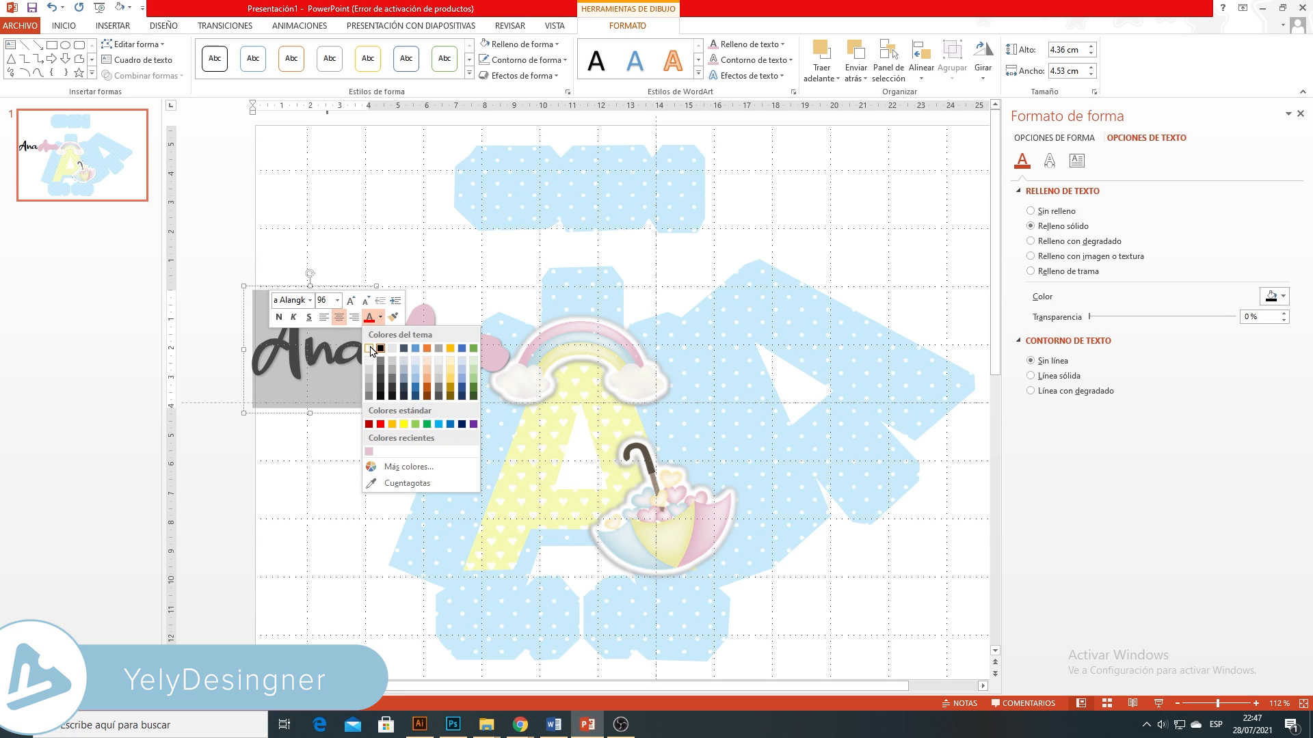
left_click(371, 350)
left_click(339, 352)
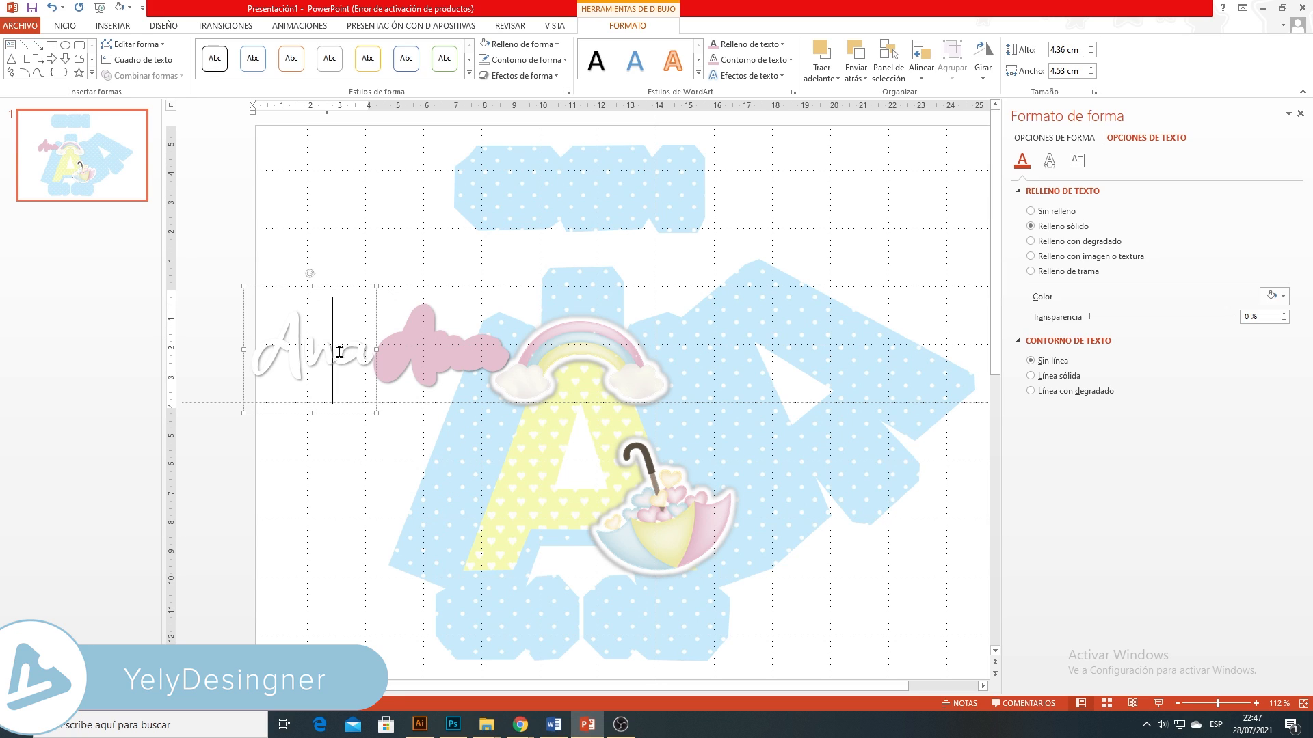
Bring the white name to the front and align it exactly over the pink outlined copy
left_click(336, 291)
right_click(336, 290)
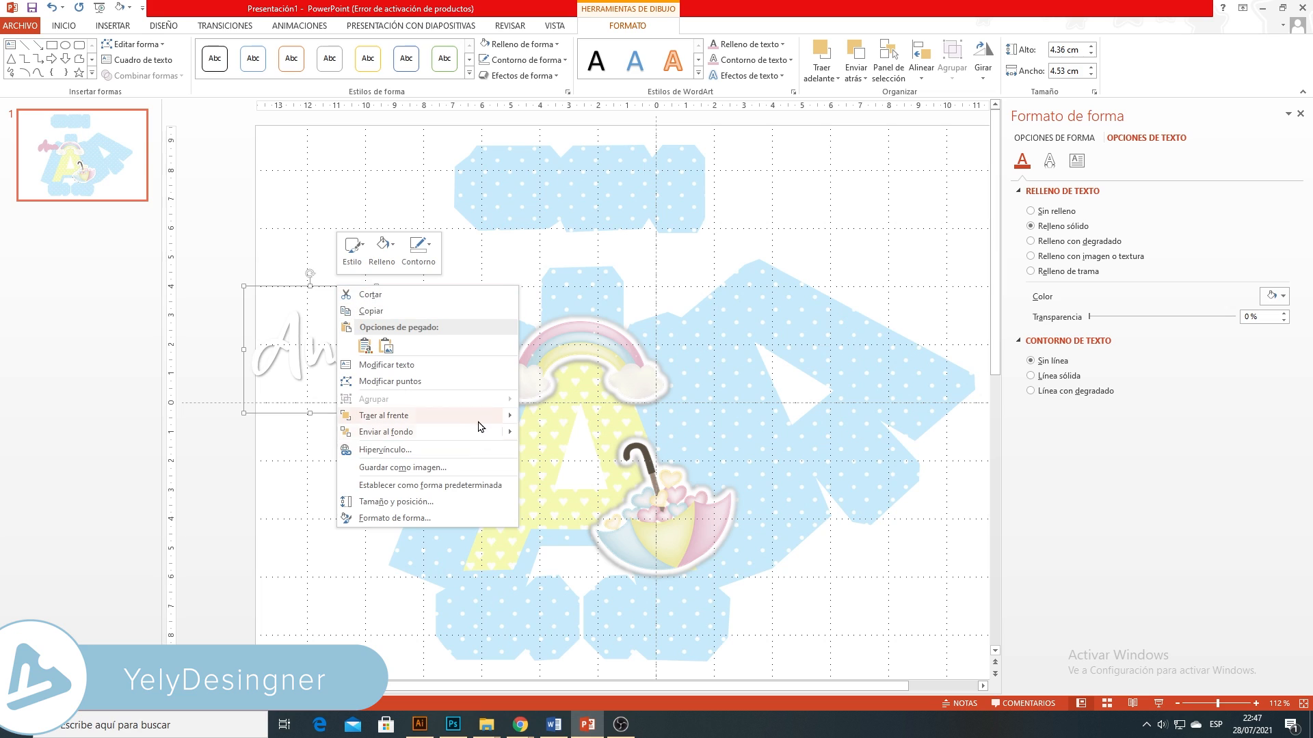
left_click(543, 418)
left_click_drag(331, 287, 450, 284)
Group the white name with its pink outlined copy
left_click(301, 265)
left_click_drag(250, 248, 484, 432)
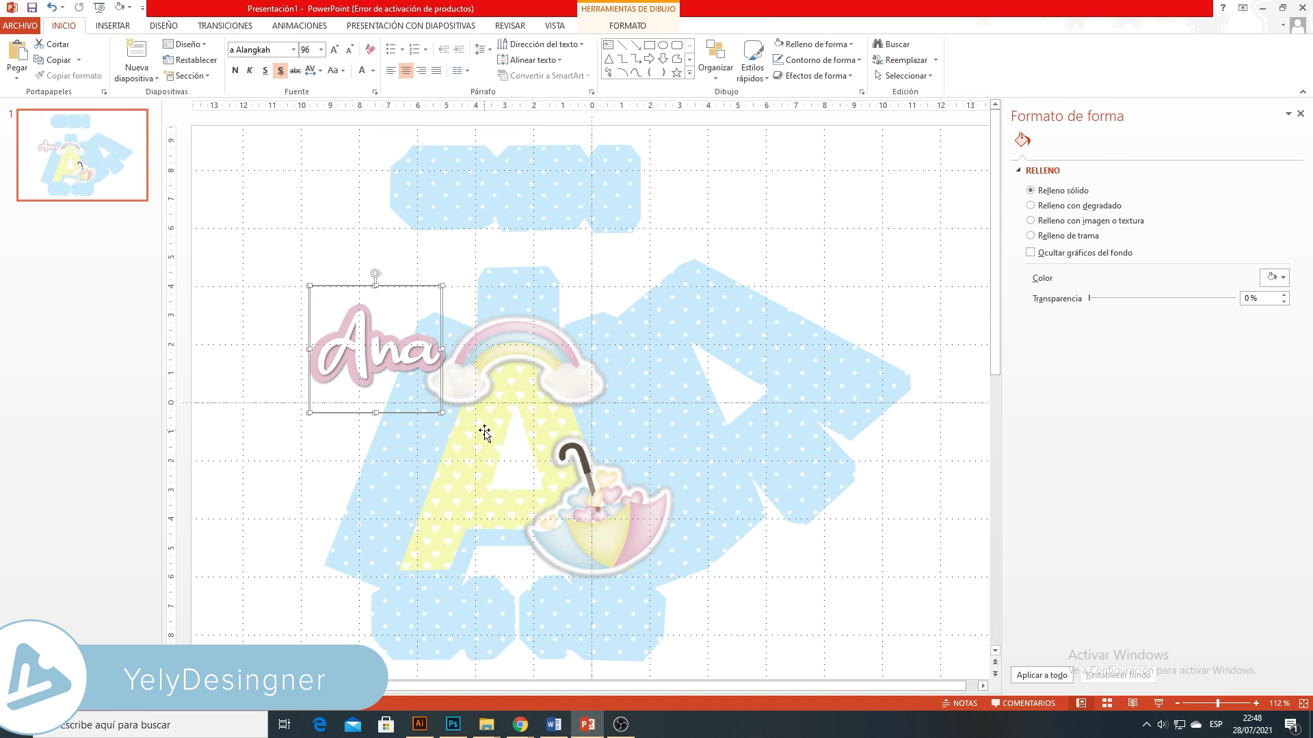
right_click(403, 286)
mouse_move(487, 370)
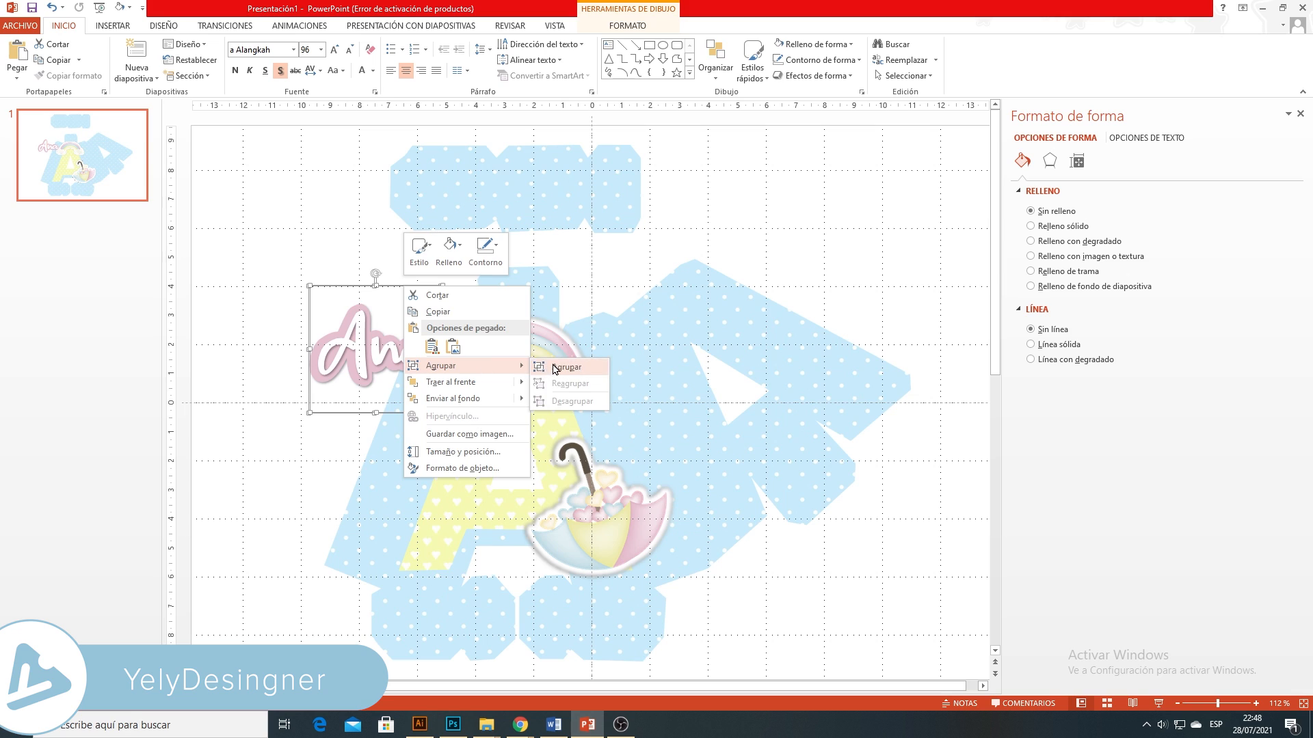
left_click(550, 367)
Move the name group onto the yellow A's lower part beside the umbrella, and shift the umbrella slightly towards it
left_click_drag(391, 282, 520, 438)
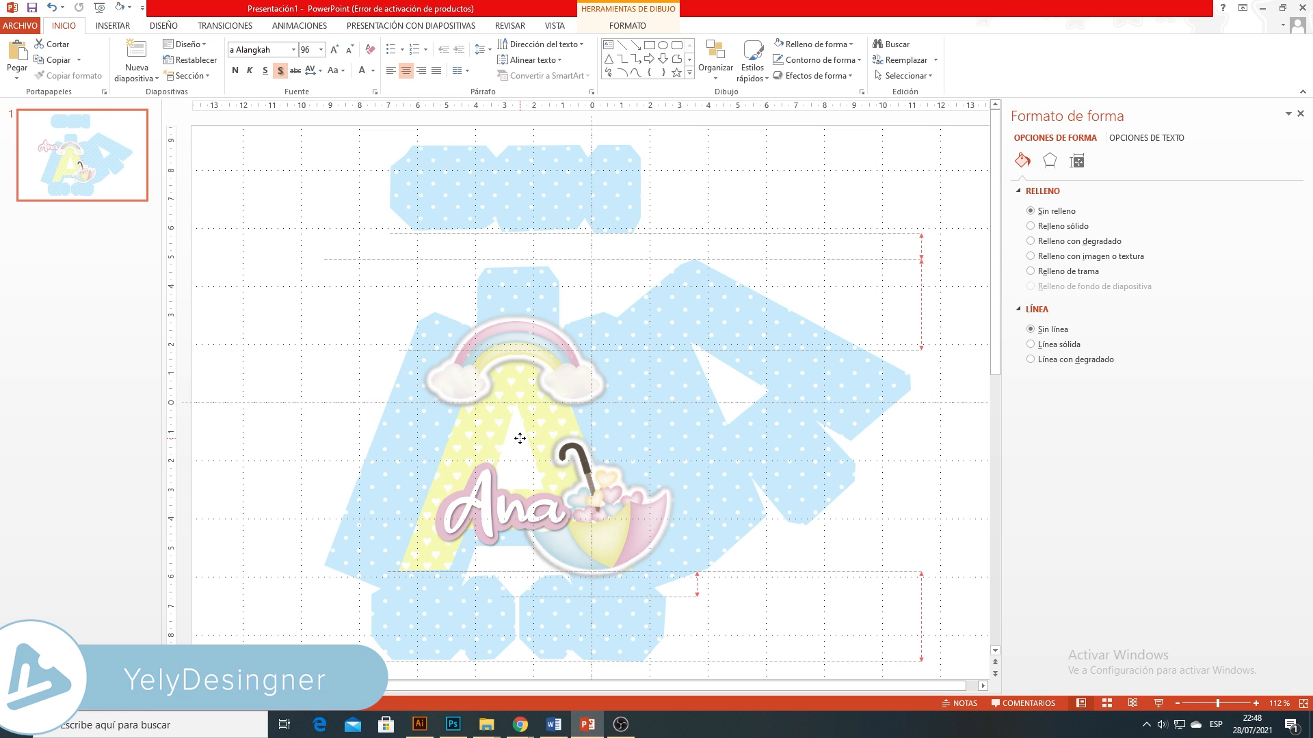
left_click(626, 519)
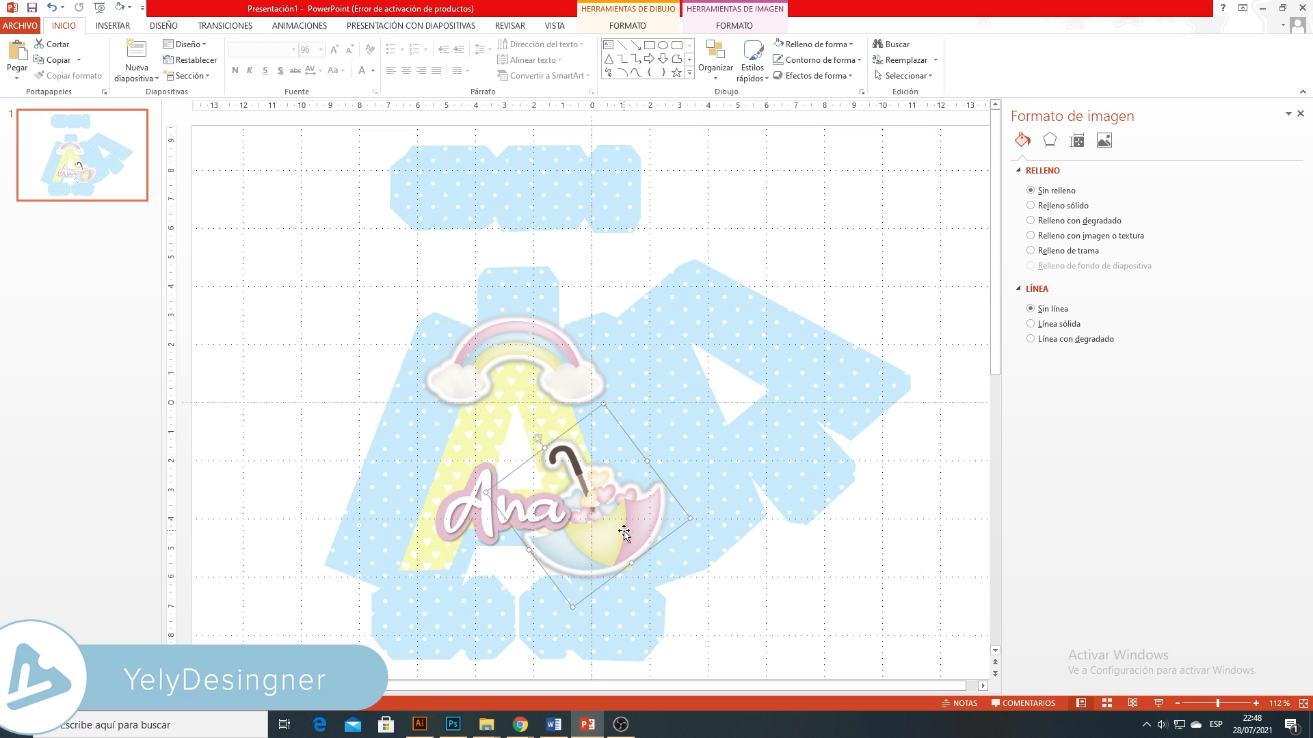
left_click(447, 409)
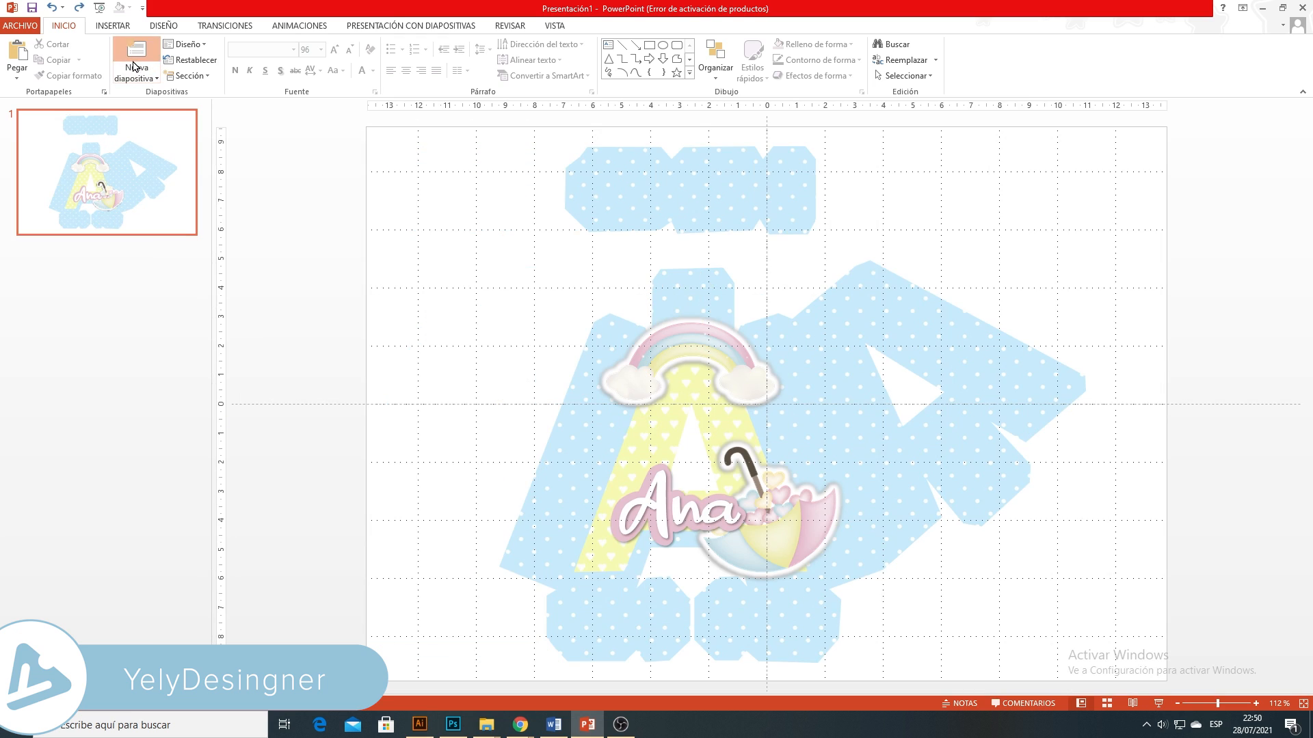
Add a second slide and delete its placeholders to leave it blank
left_click(136, 55)
left_click_drag(400, 127, 1145, 665)
key("Delete")
left_click(151, 207)
Copy everything from the first slide onto the second, and delete the blue dotted letter body from the second slide
mouse_move(391, 139)
left_mouse_down()
mouse_move(1034, 591)
mouse_move(1130, 681)
mouse_move(1162, 685)
left_mouse_up()
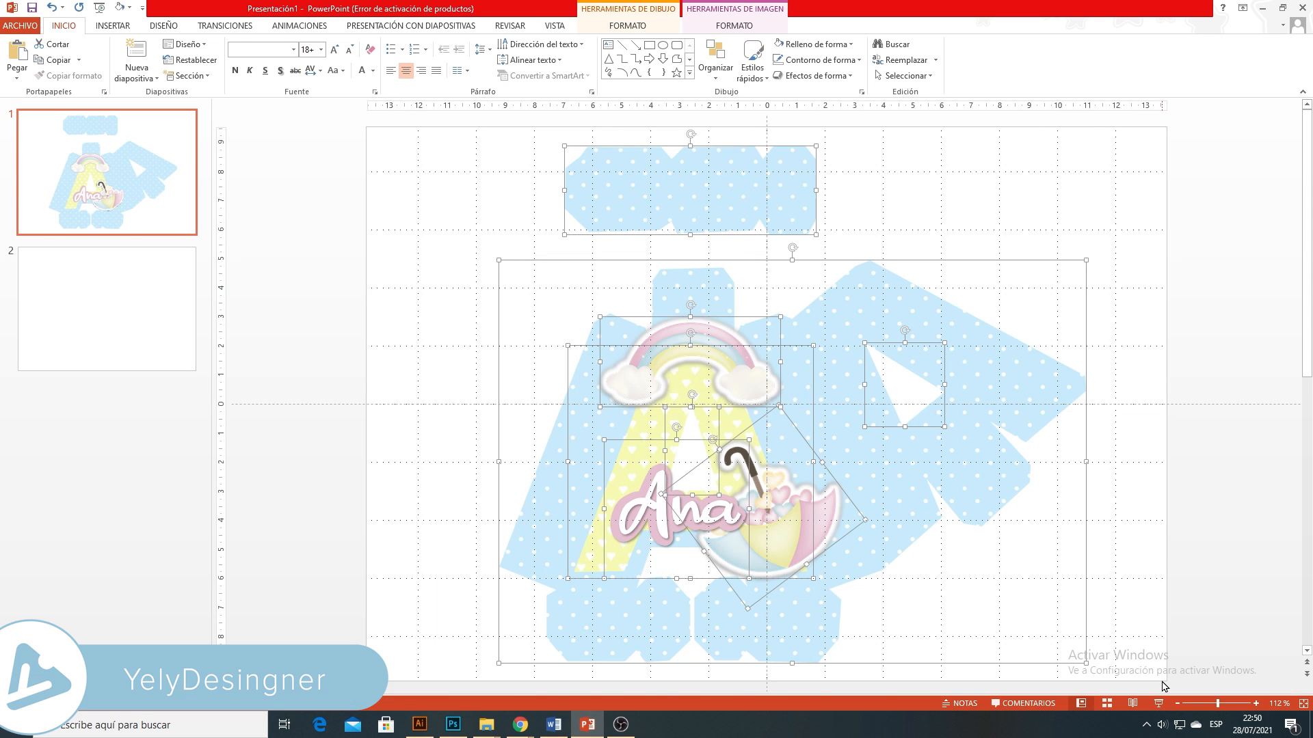
left_click(87, 331)
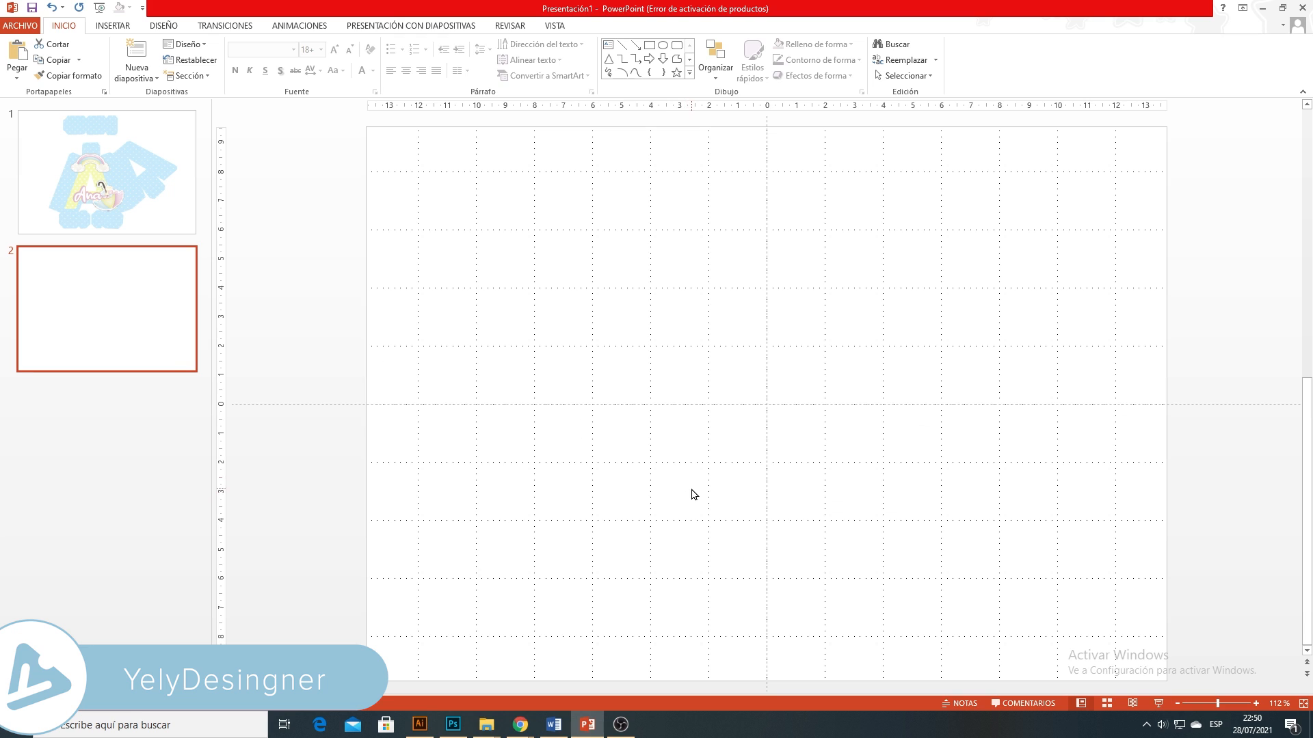
key("ctrl+v")
left_click(1137, 592)
left_click(964, 462)
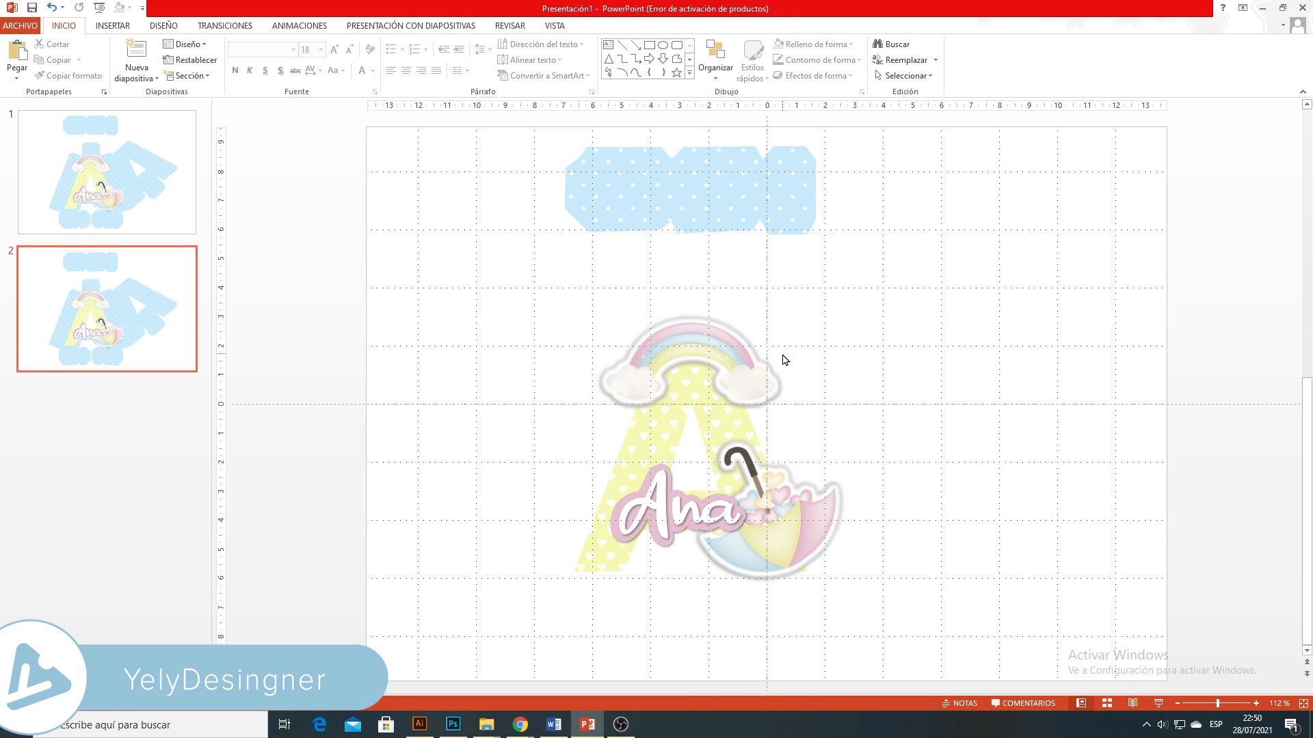
Delete the remaining blue dotted side strips from the second slide, keeping the yellow A and its decorations
key("Delete")
left_click(682, 191)
key("Delete")
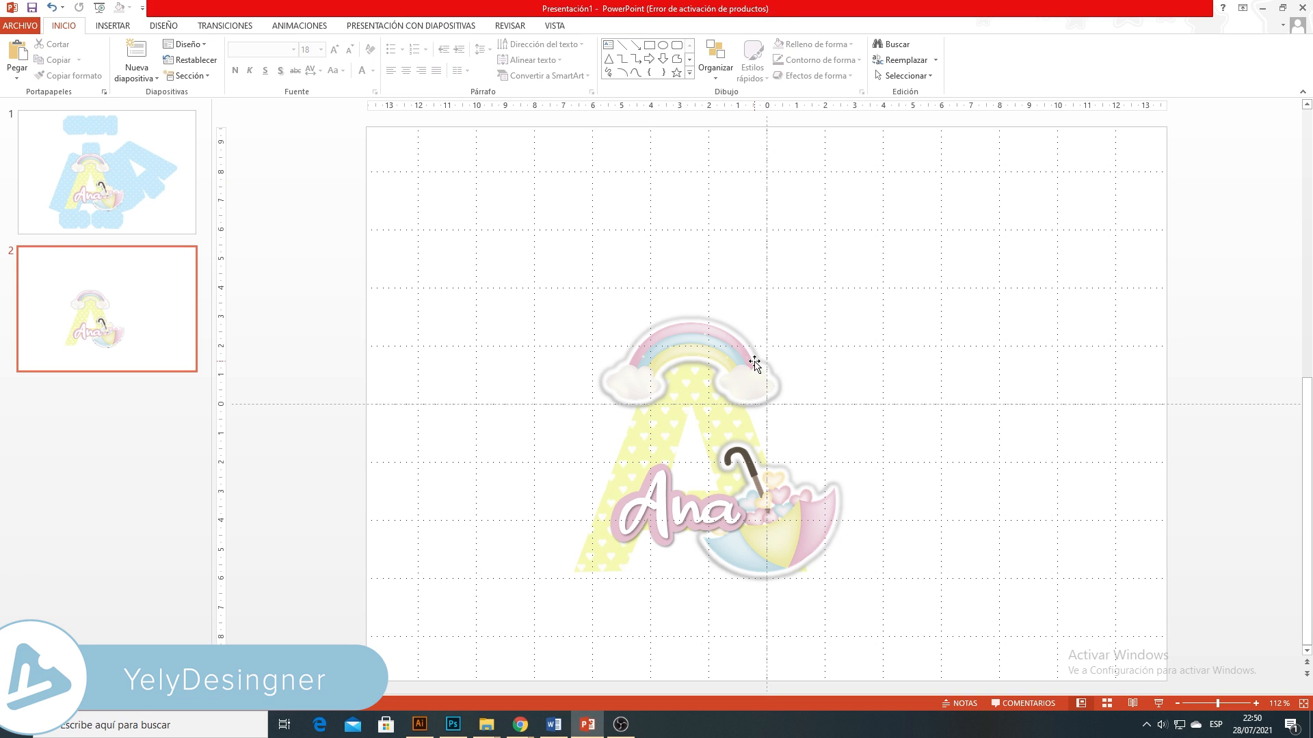
Spread the pieces apart on the second slide, moving the rainbow, umbrella and name group off the yellow A
left_click(740, 372)
left_click_drag(739, 375, 593, 293)
left_click_drag(789, 534, 898, 313)
left_click(703, 525)
left_click_drag(721, 439, 923, 378)
left_click_drag(737, 433, 738, 400)
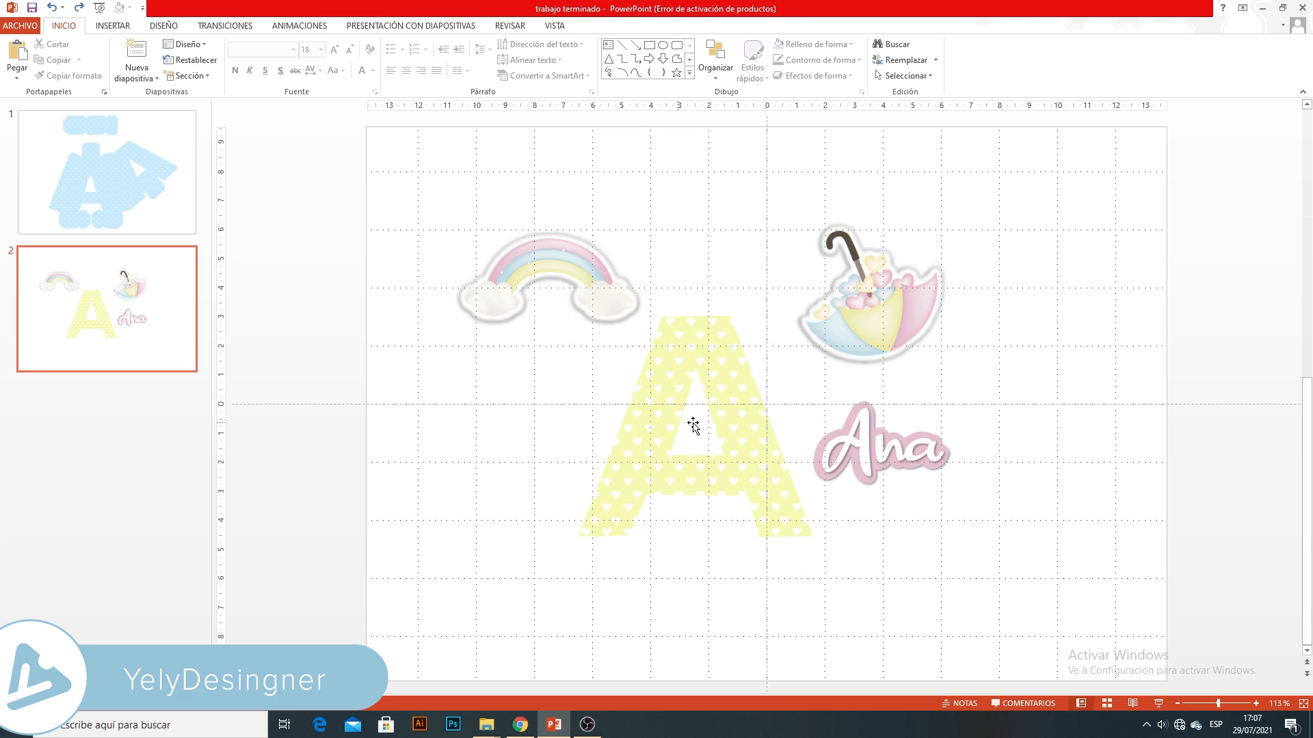
Draw a closed freeform triangle about 4.19 cm high and 2.8 cm wide over the yellow A's inner opening
left_click(112, 25)
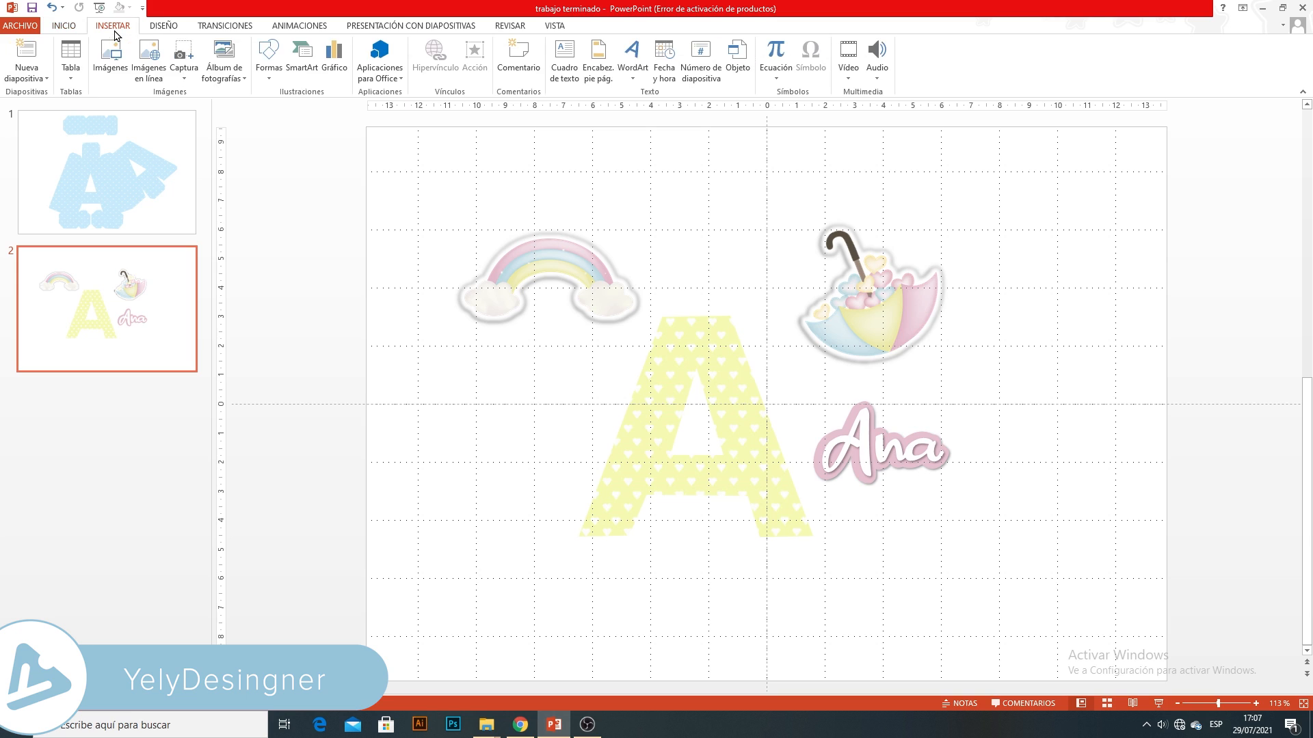
left_click(277, 87)
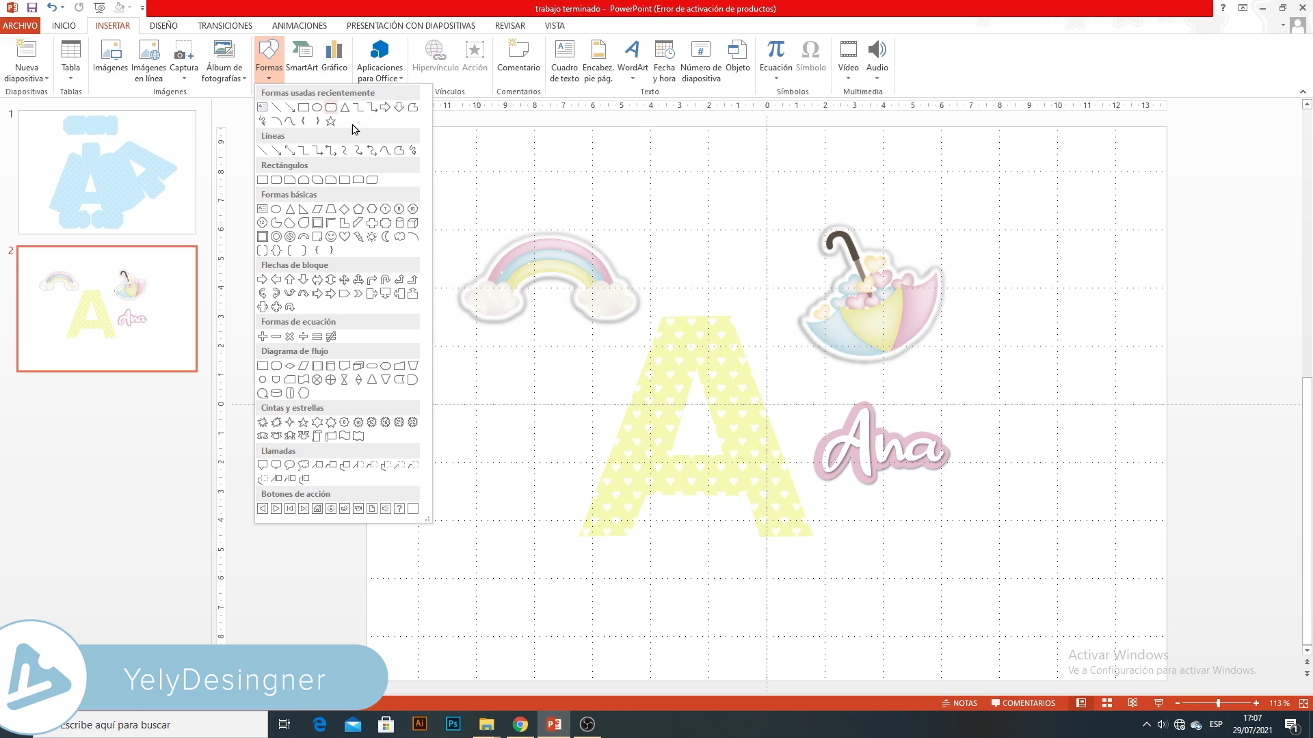
left_click(396, 153)
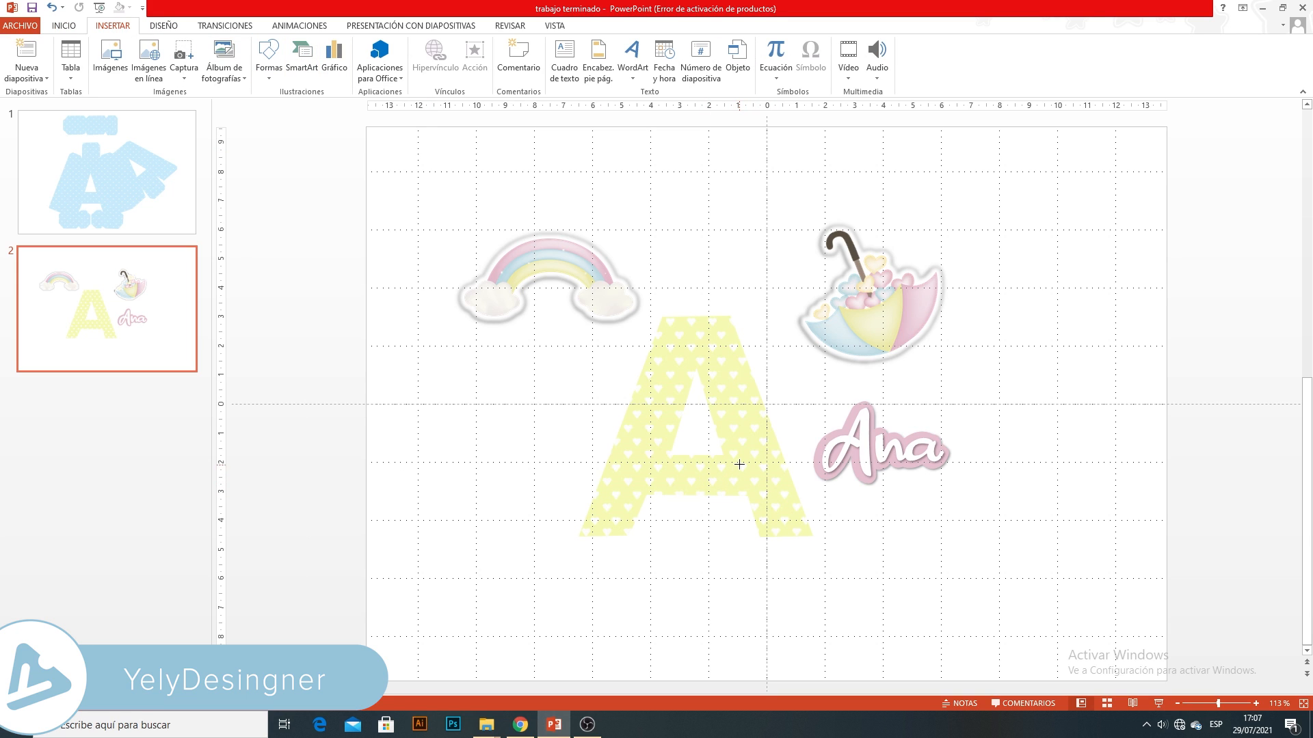
left_click_drag(739, 461, 697, 344)
left_click(658, 459)
left_click(737, 460)
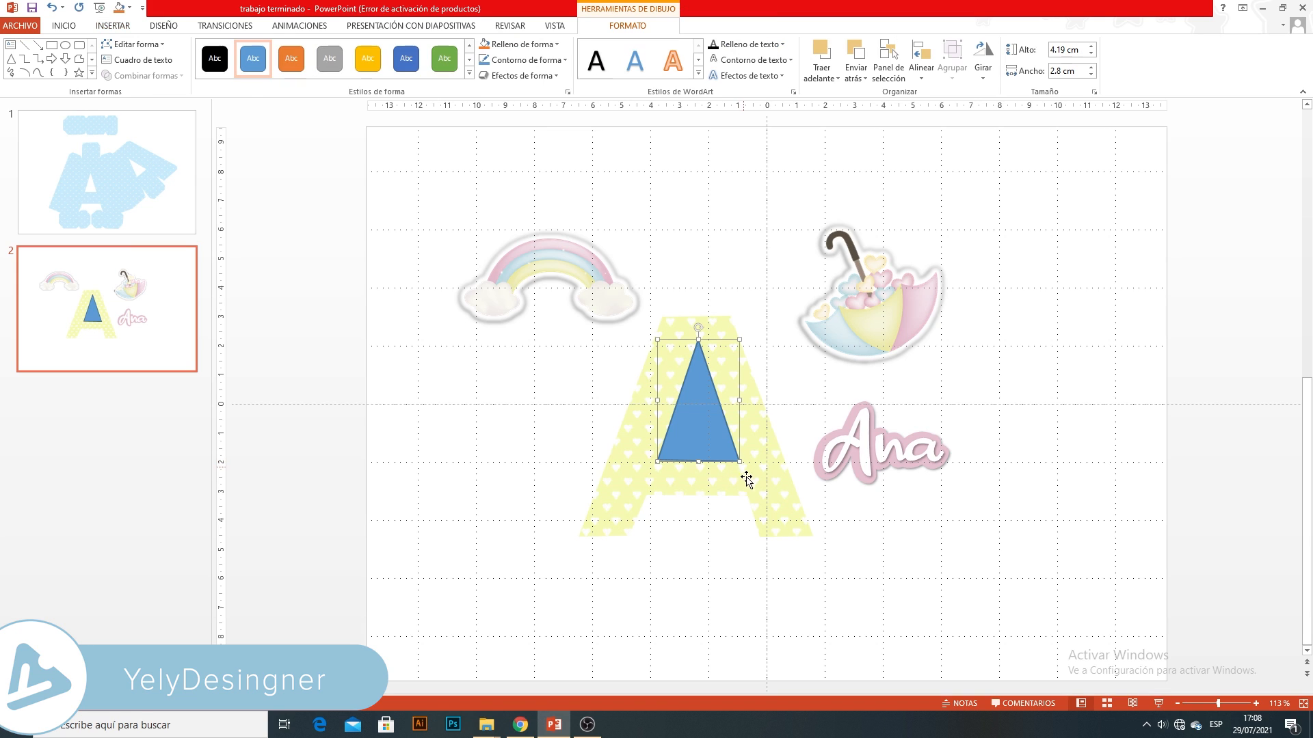
Fill the triangle inside the yellow A with white and remove its outline
left_click(521, 44)
left_click(485, 76)
left_click(502, 63)
left_click(527, 182)
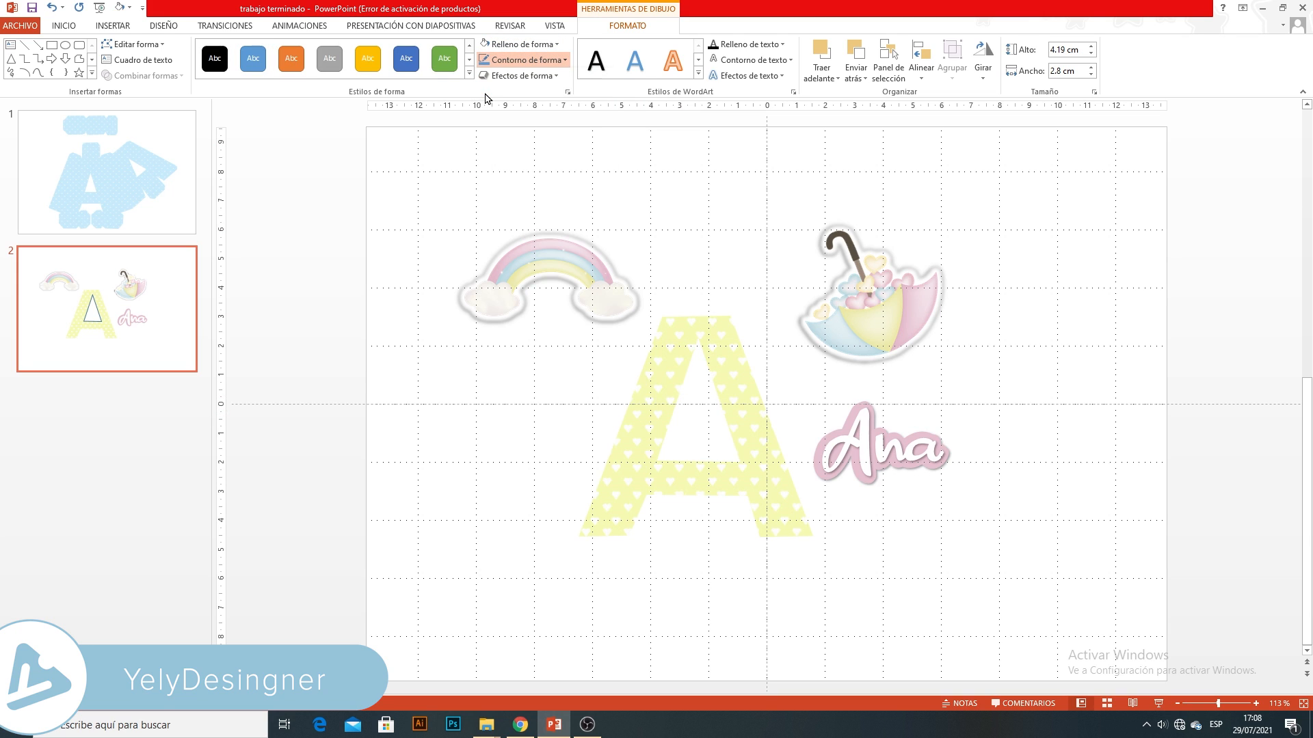
left_click(832, 538)
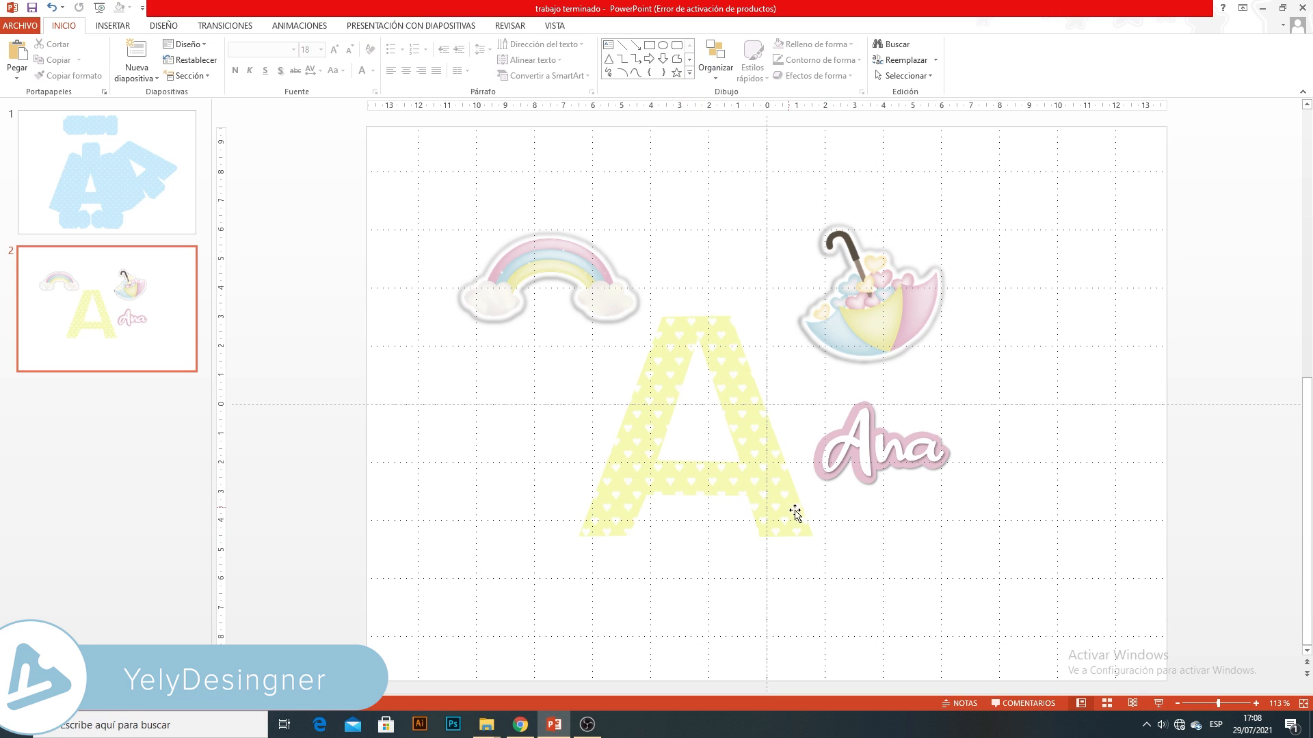